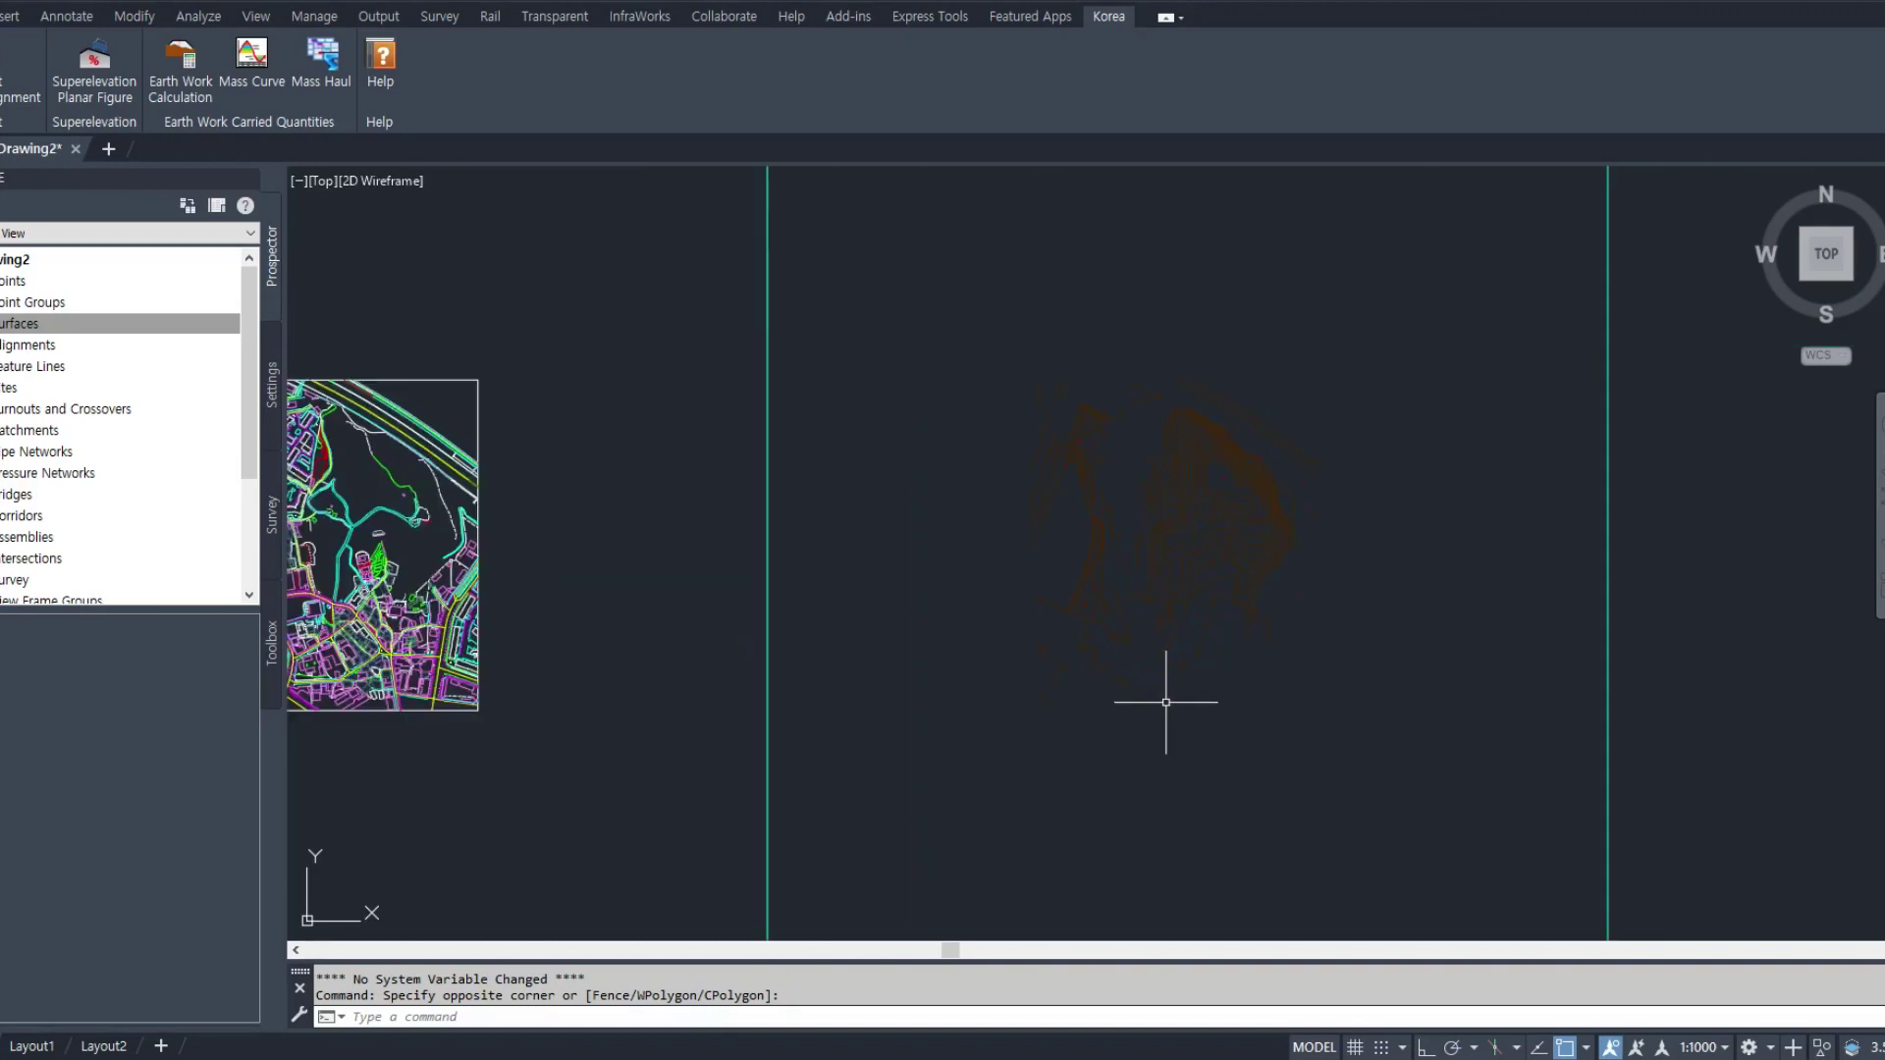
Create a new surface with the default name and style
scroll(1158, 677, "up", 2)
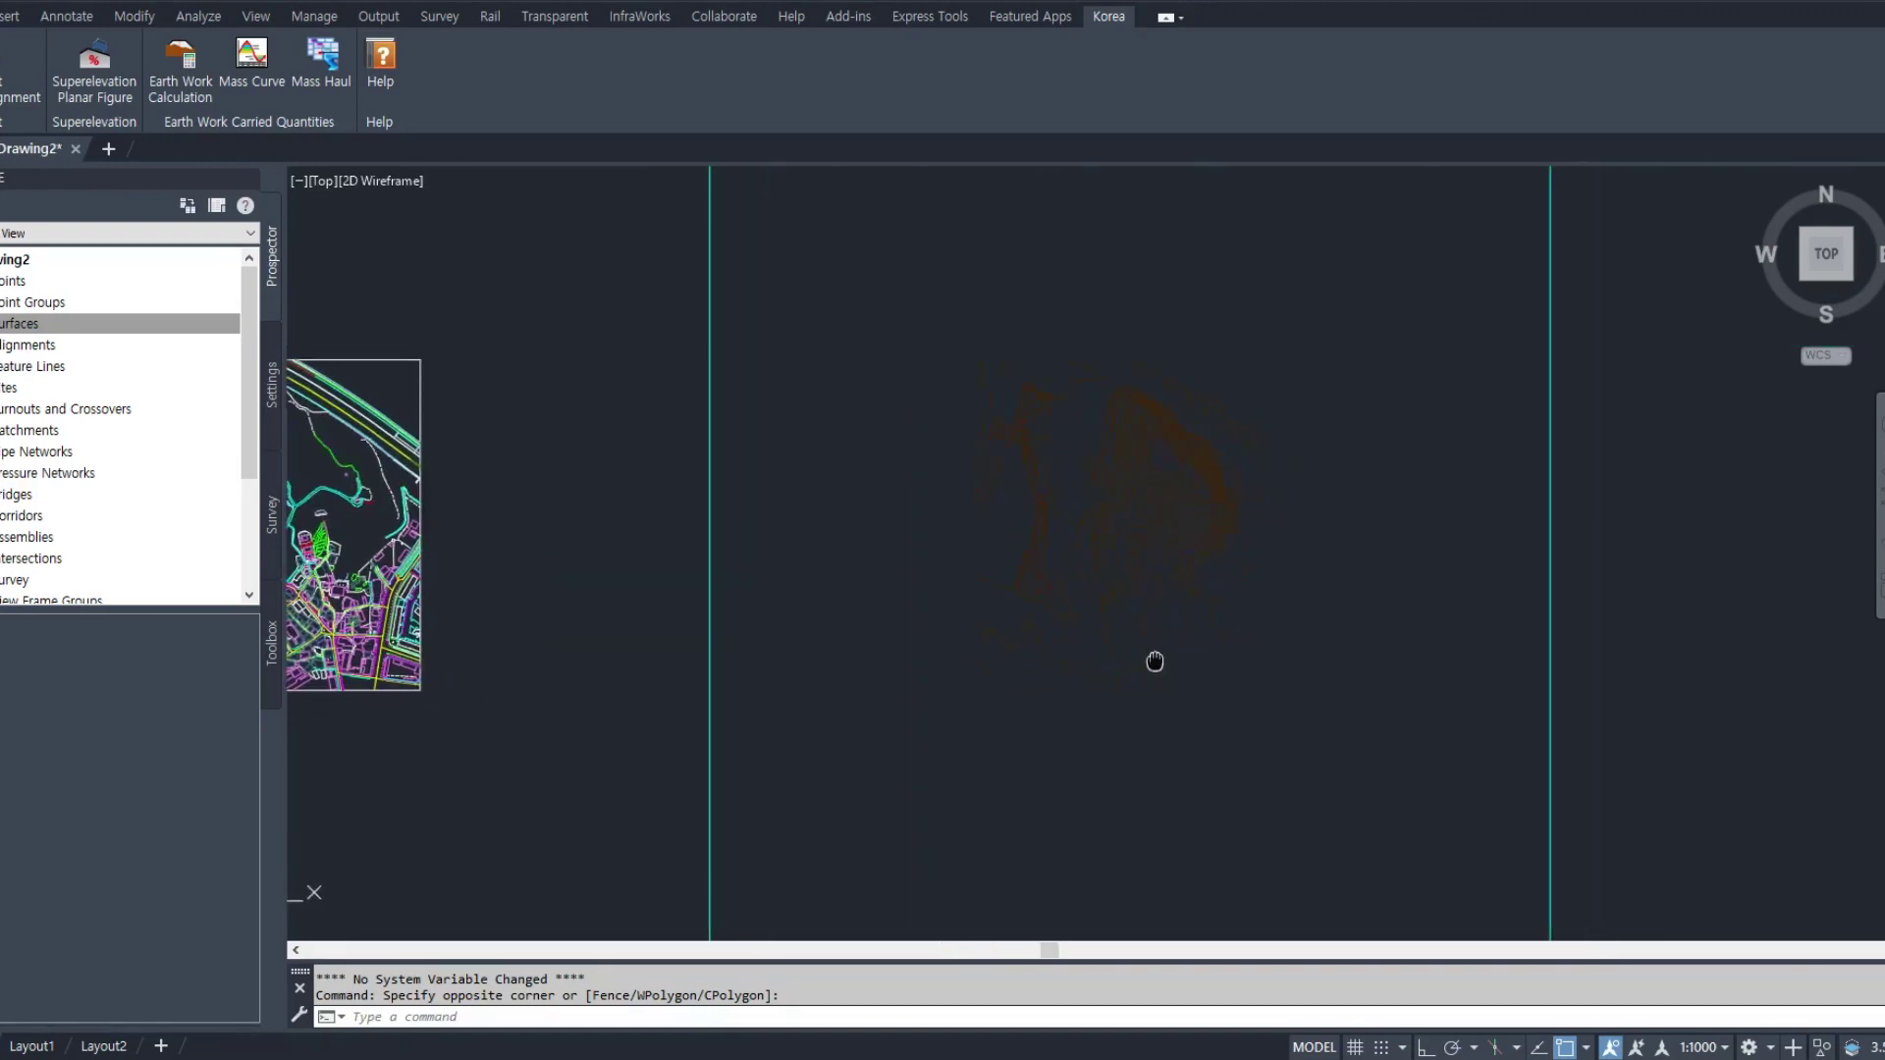
right_click(41, 327)
left_click(103, 336)
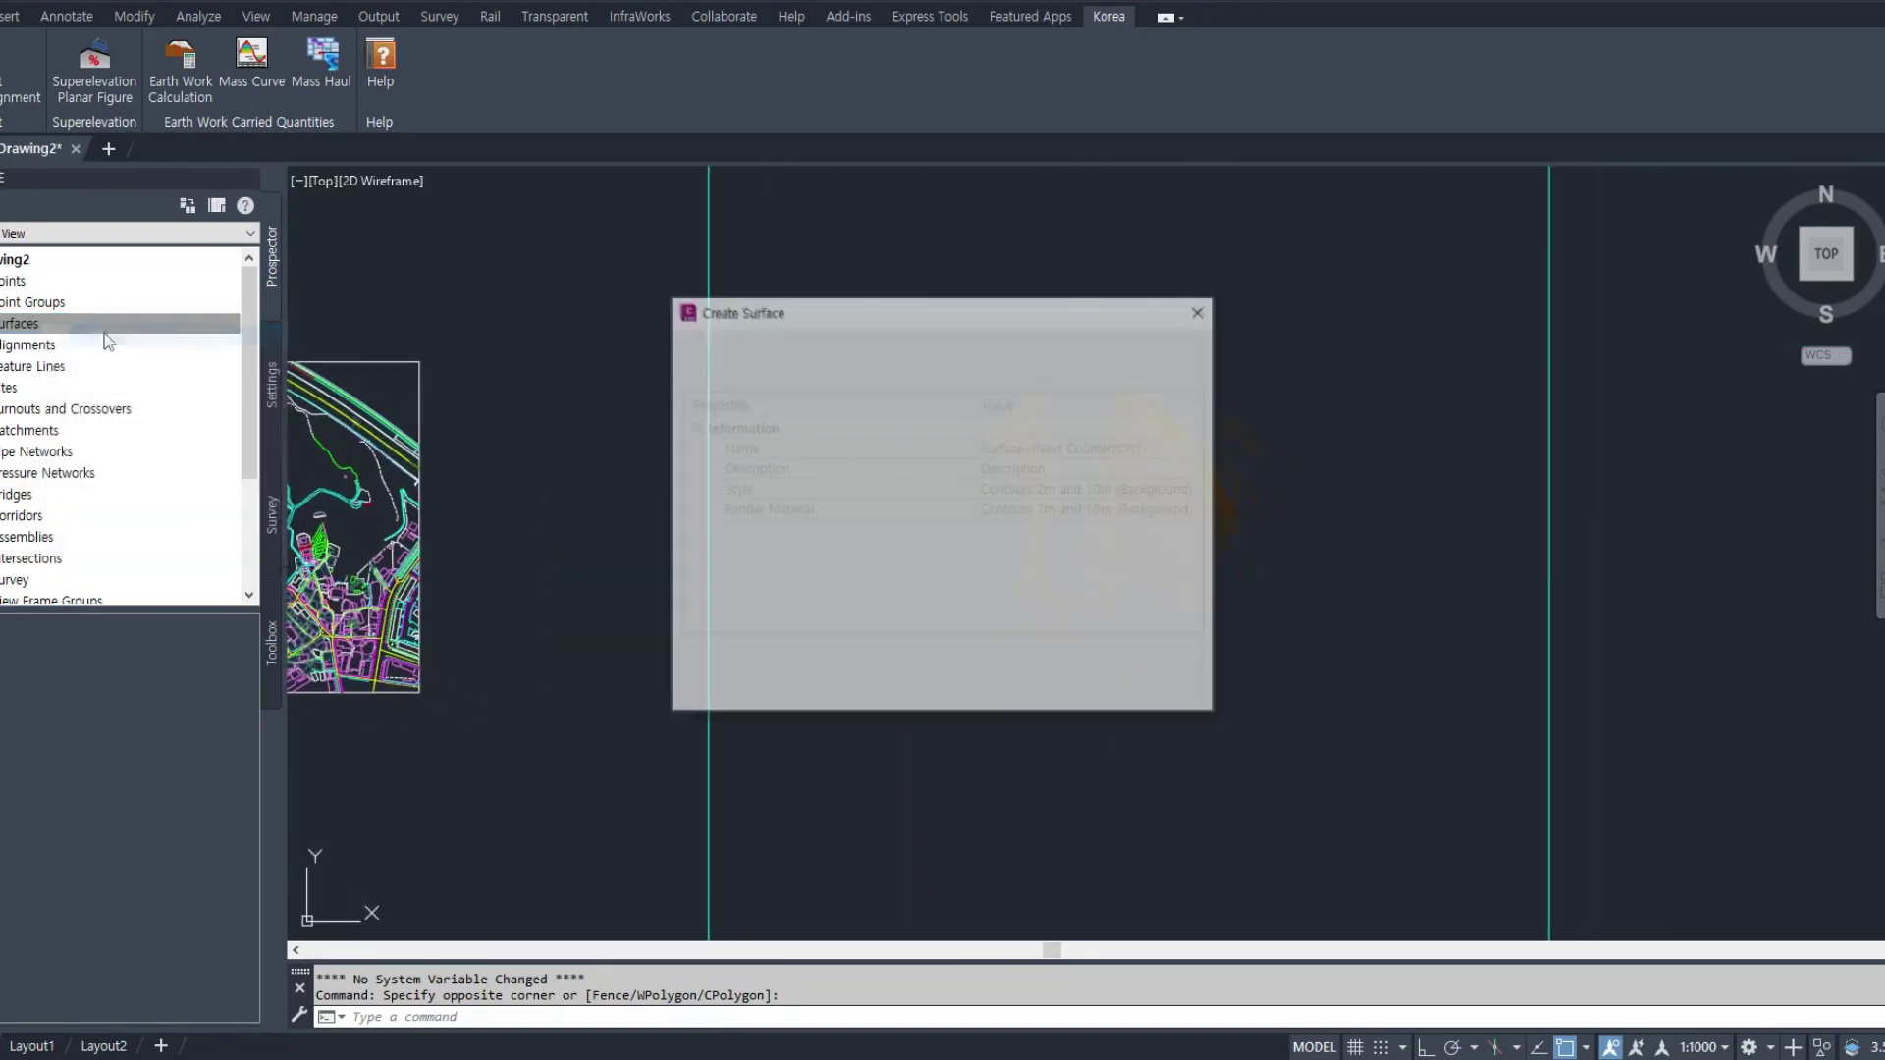
left_click(982, 689)
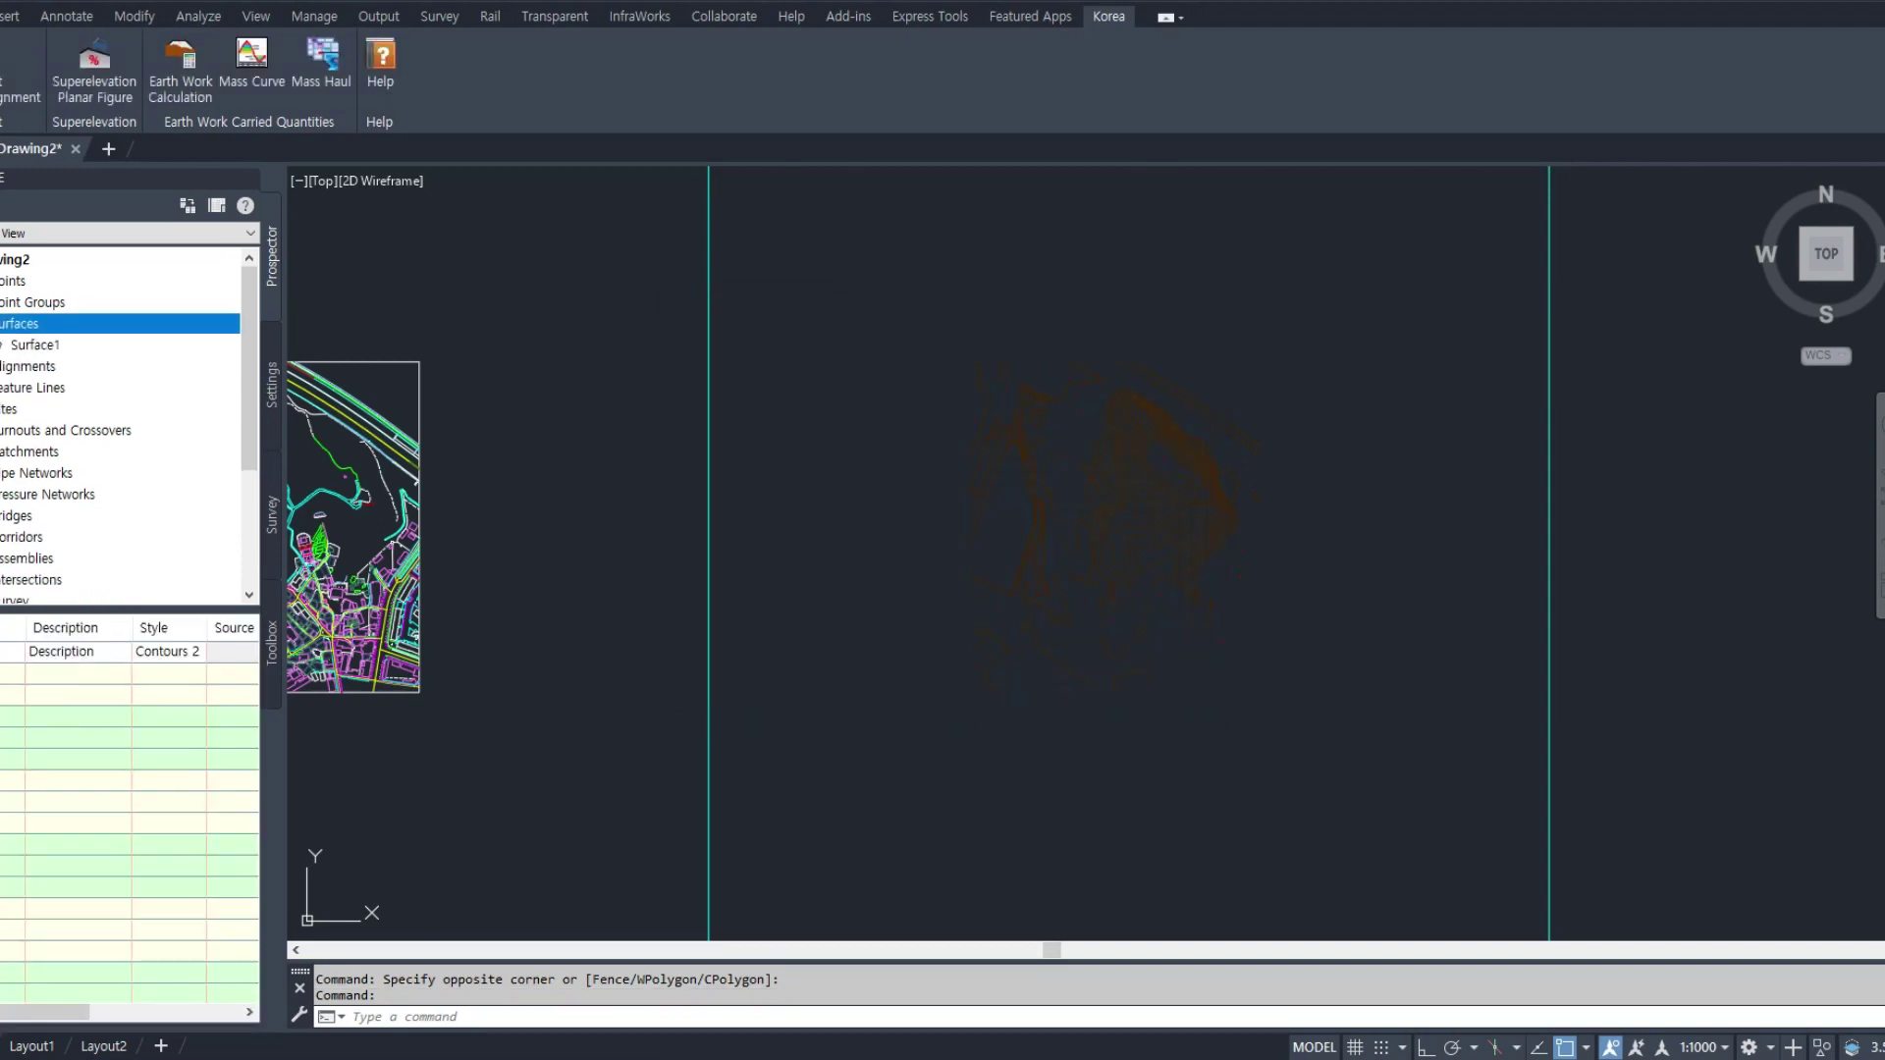
Add all the contour lines in the drawing to Surface1's contour definition, using the default weeding and supplementing factors
left_click(1, 410)
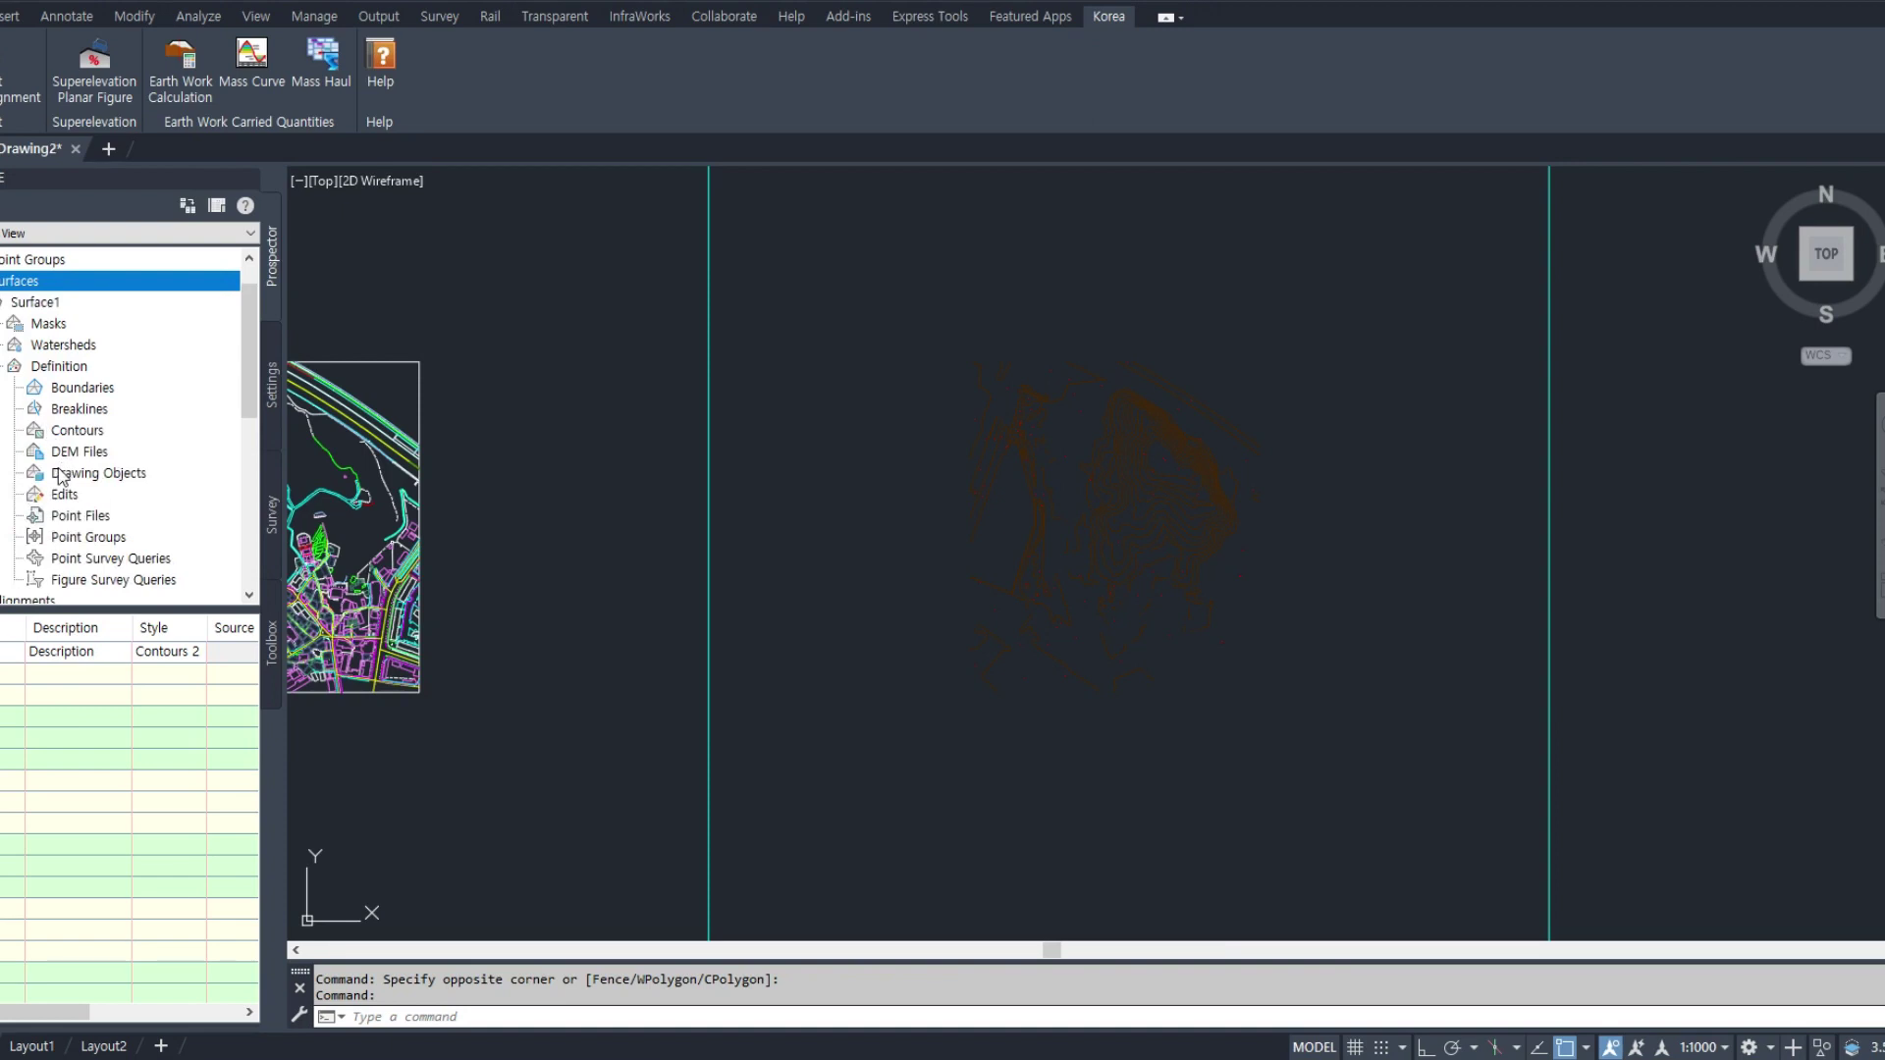
right_click(68, 430)
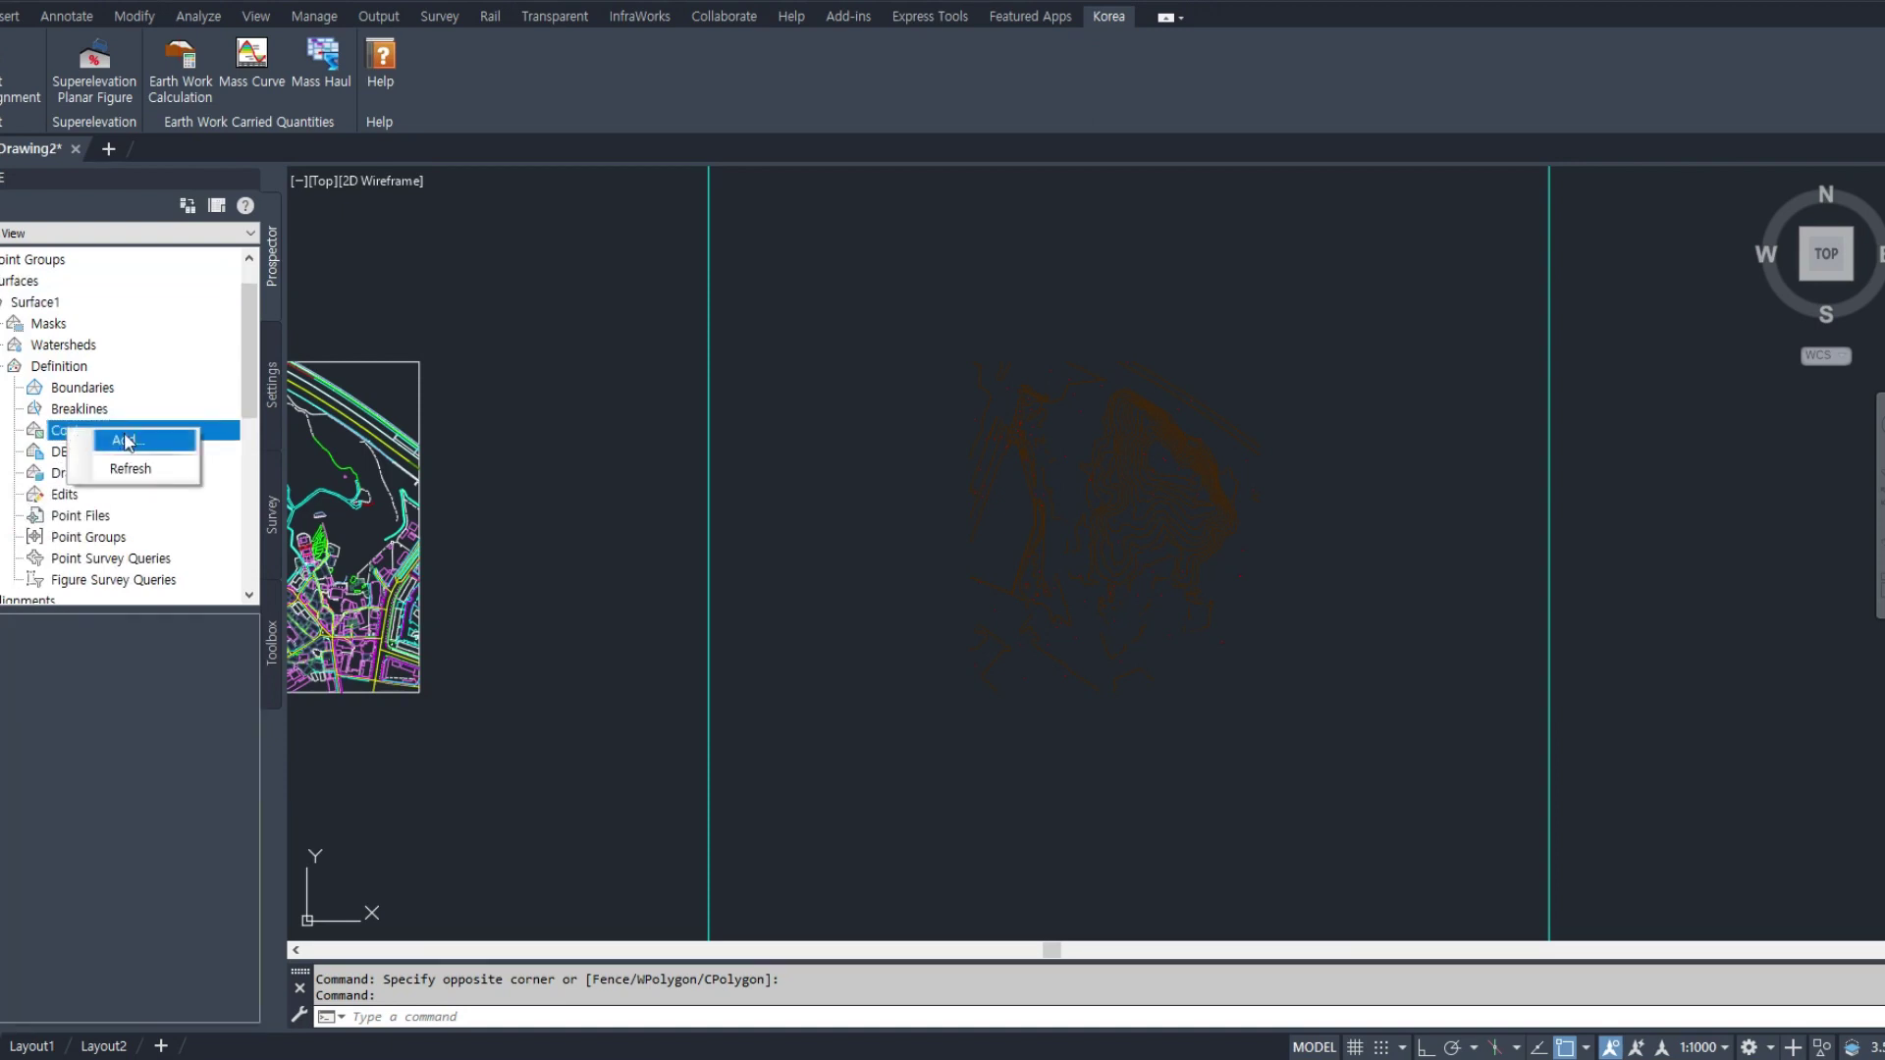
left_click(98, 437)
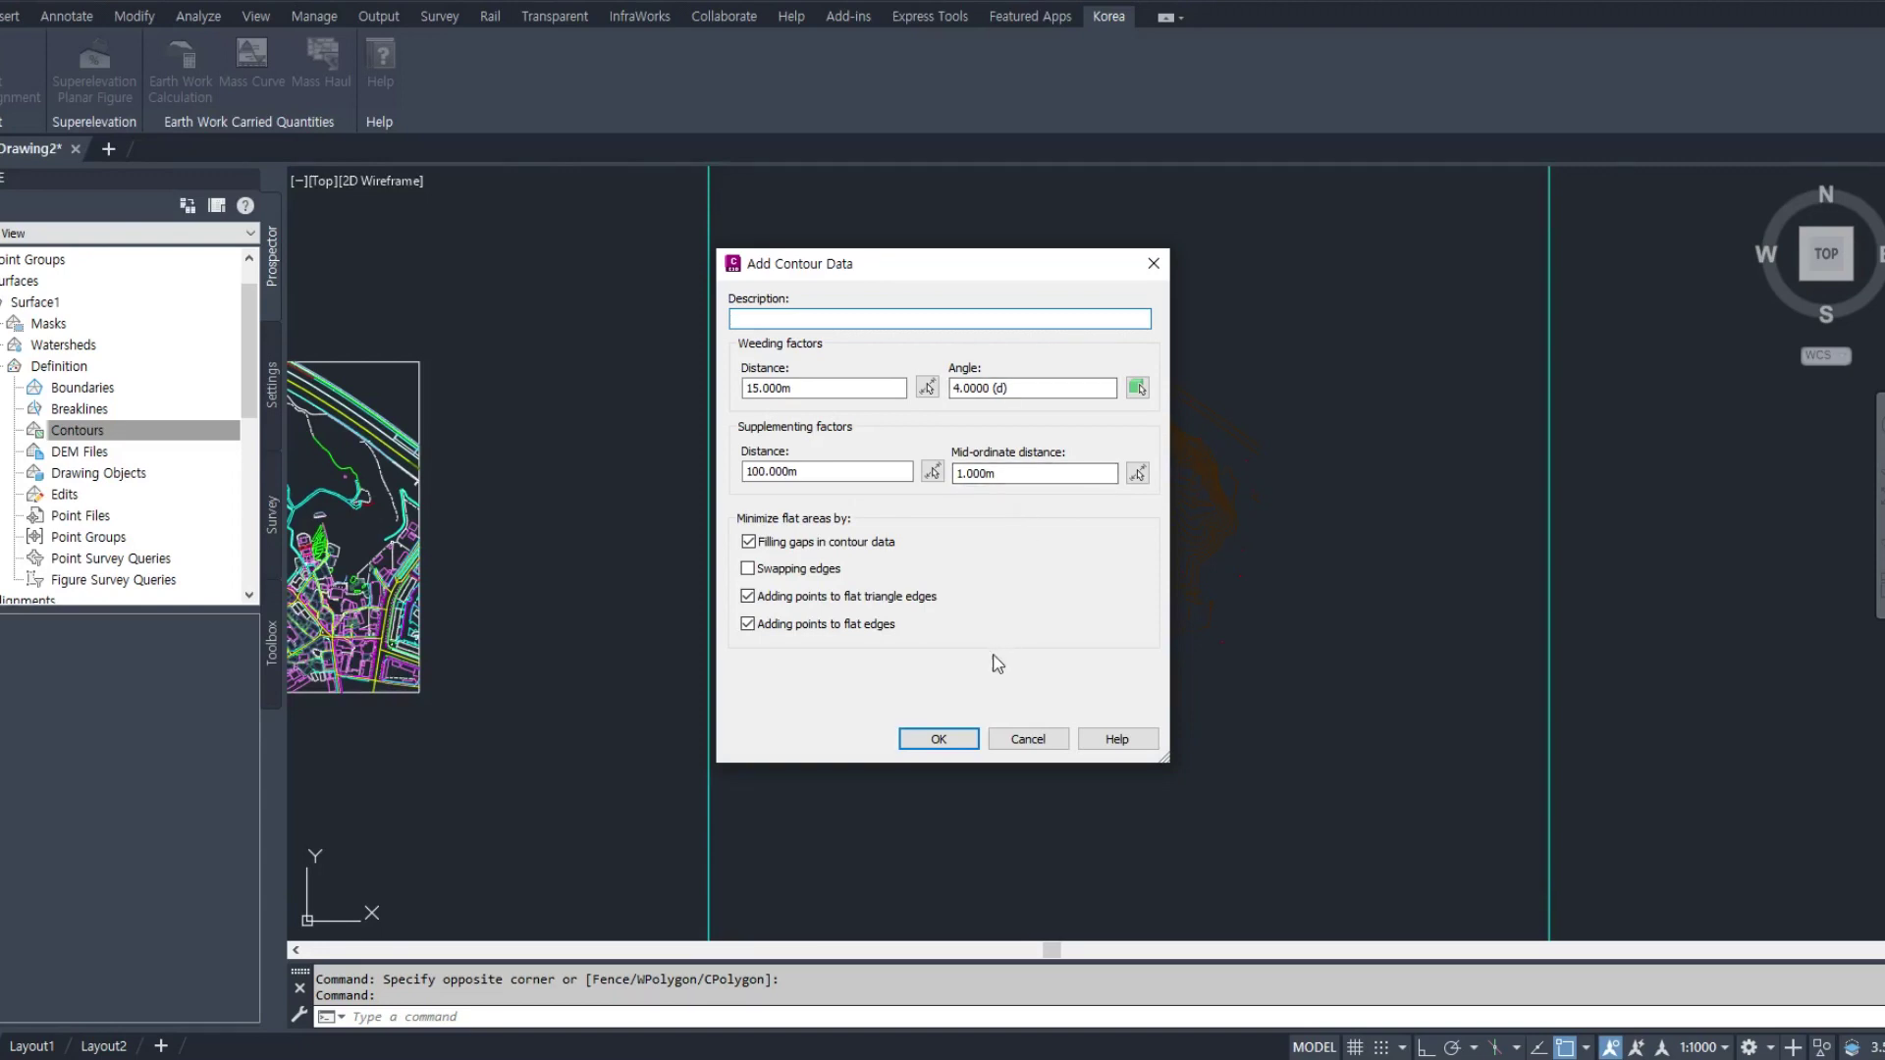
left_click(940, 740)
left_click(1367, 261)
left_click(815, 906)
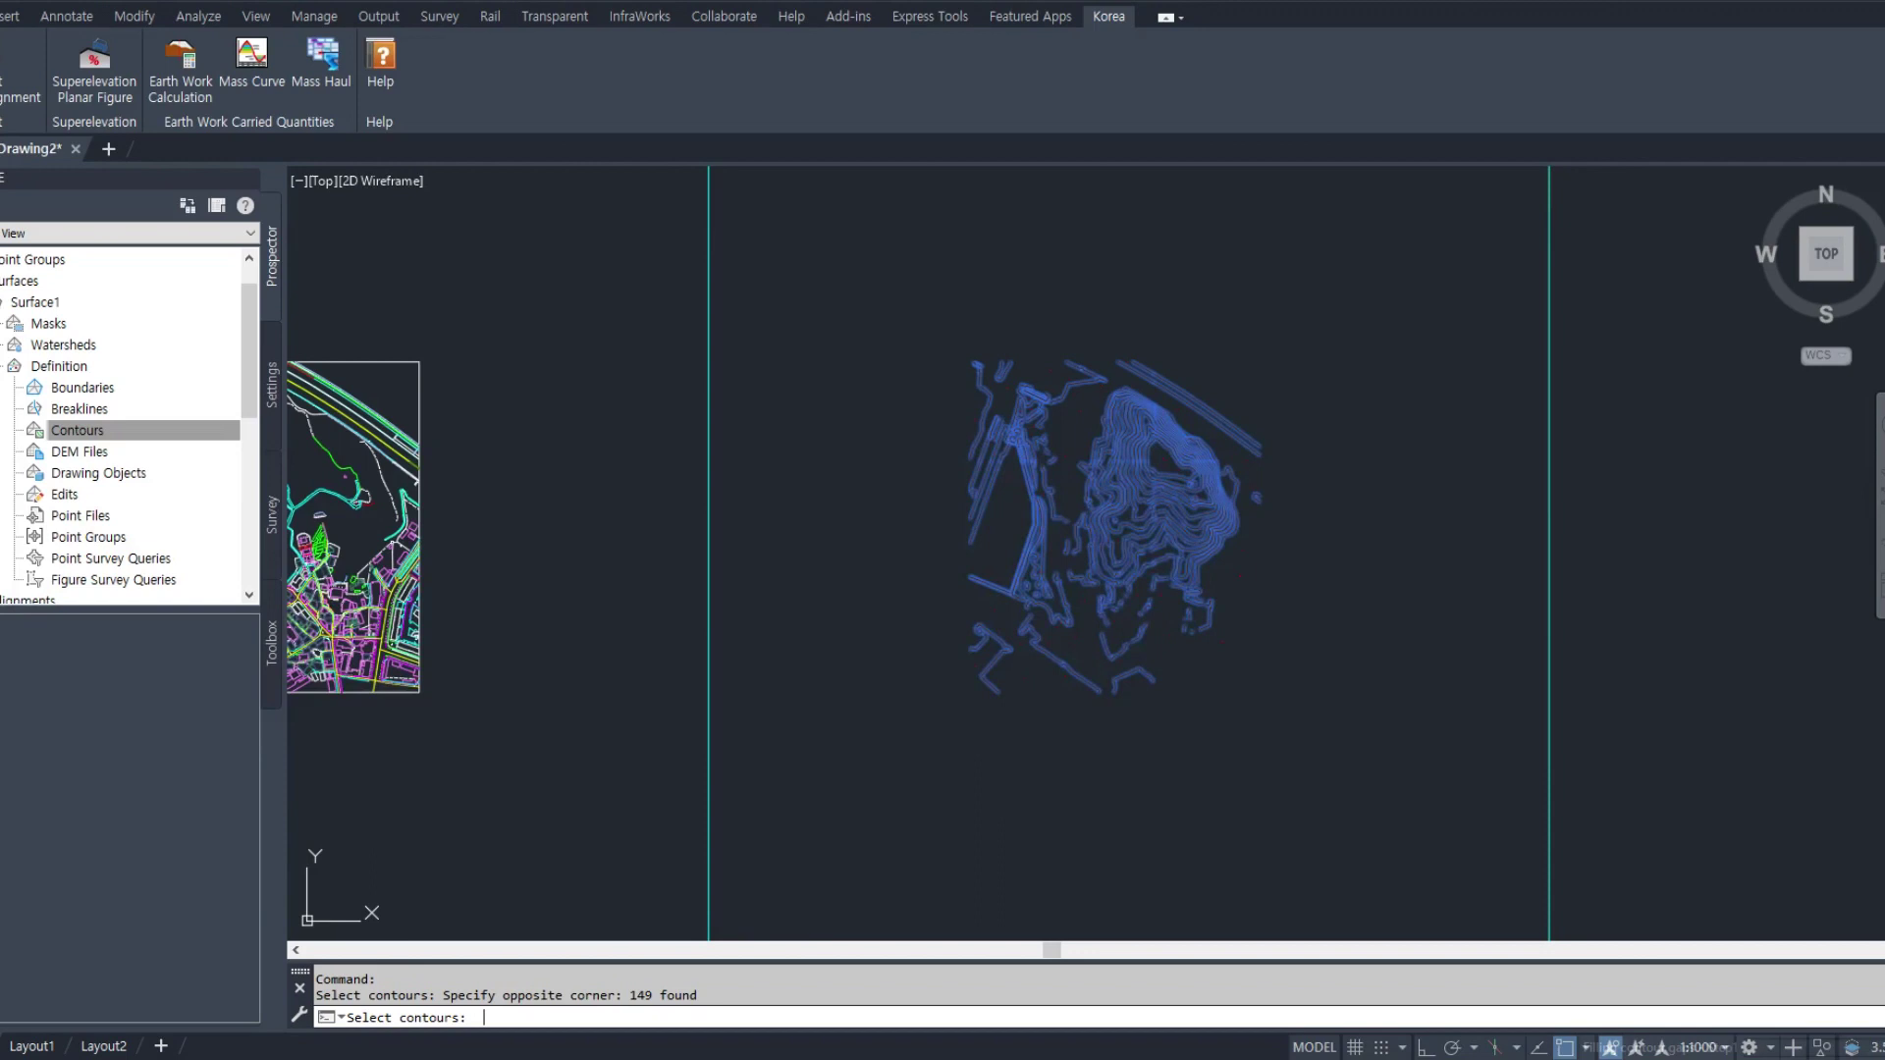
key("Return")
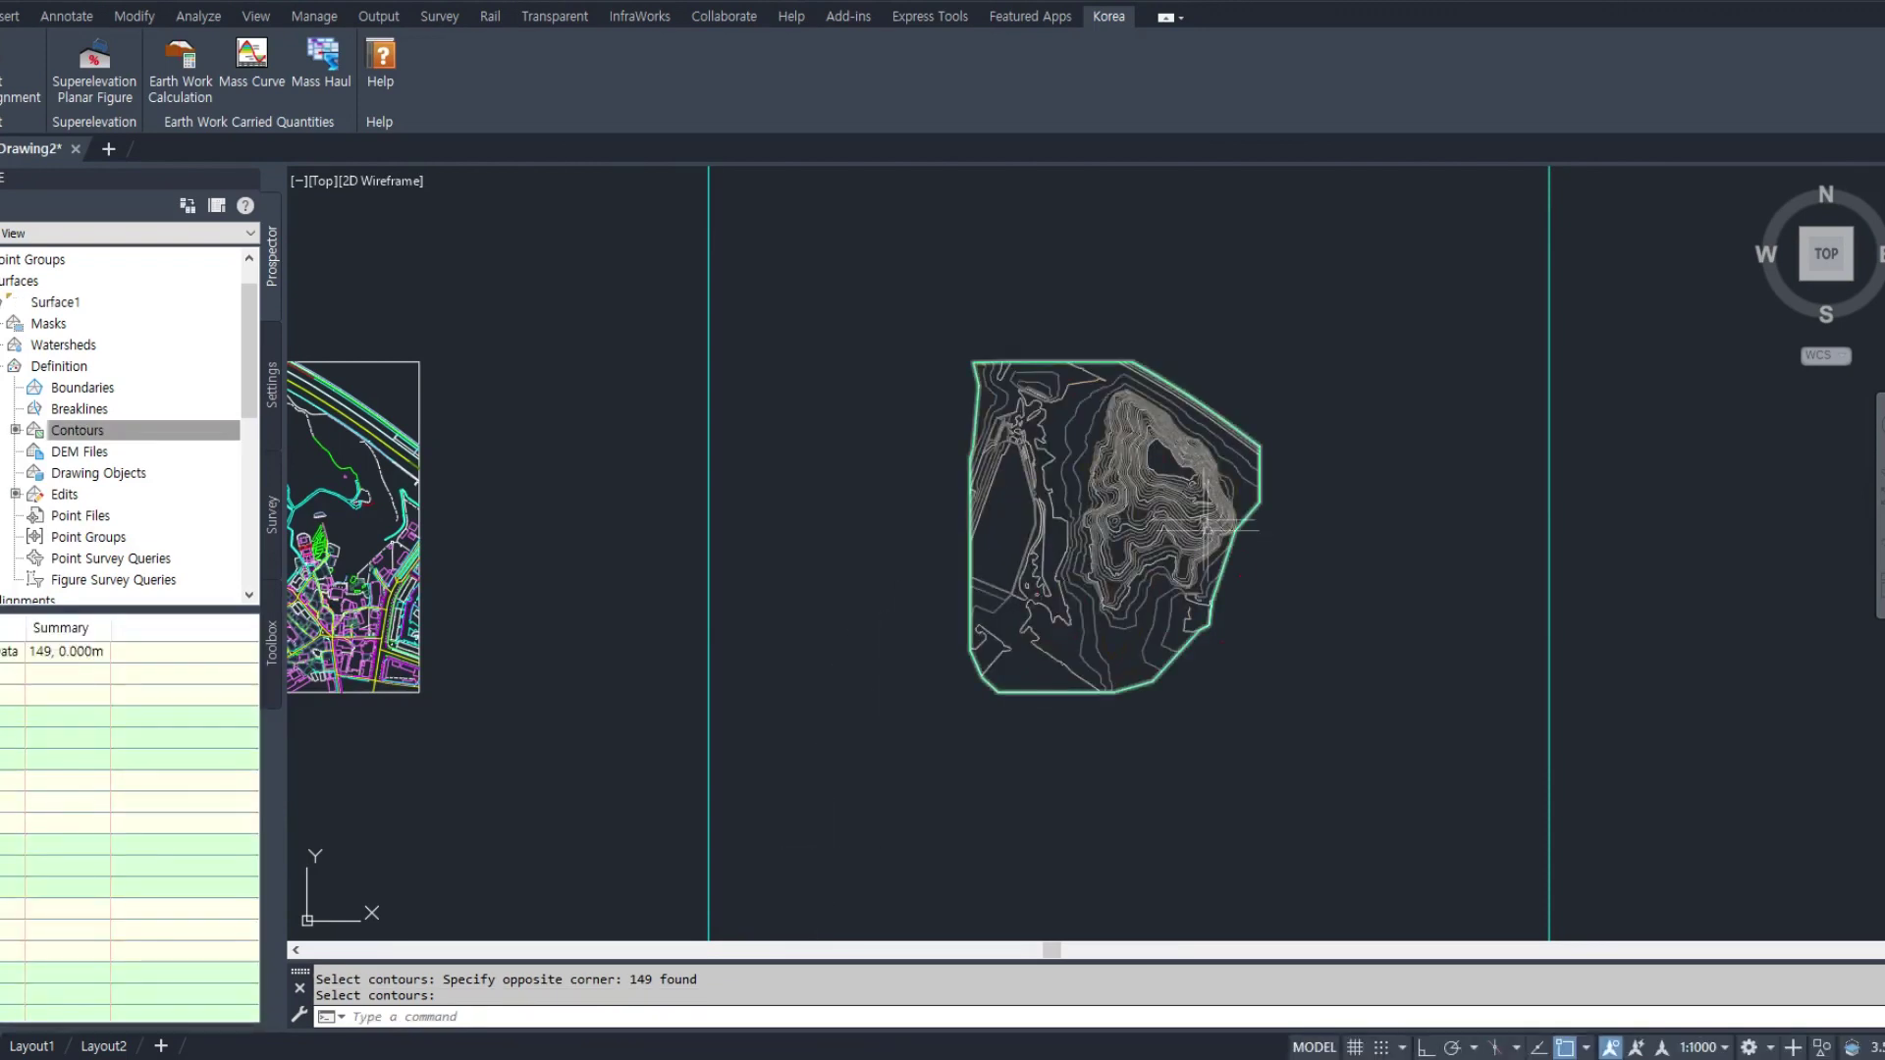
List the properties of the red X elevation marker inside the lower contour loop and check its Z coordinate
scroll(1261, 591, "up", 8)
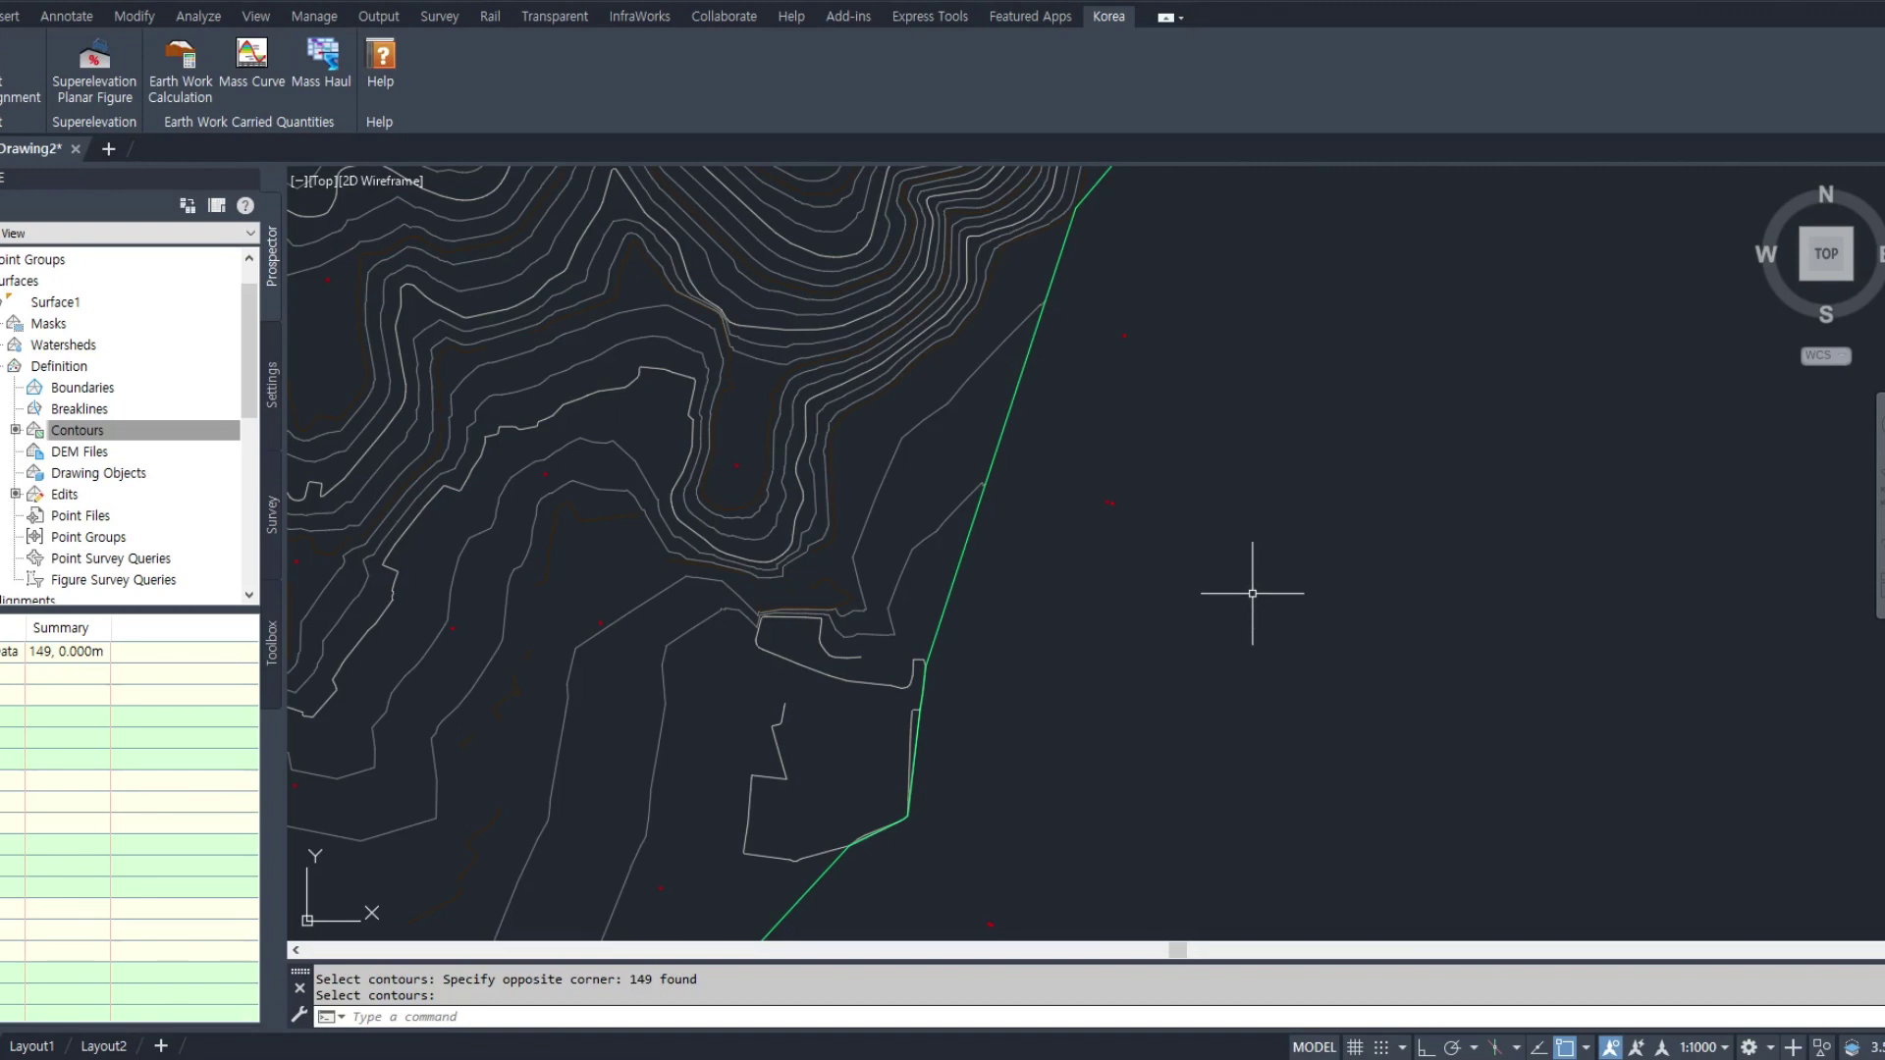
scroll(615, 478, "up", 4)
scroll(1451, 314, "up", 1)
middle_click_drag(1451, 314, 1187, 593)
key("Escape")
key("Escape")
type("li")
key("Return")
left_click(1122, 625)
key("Return")
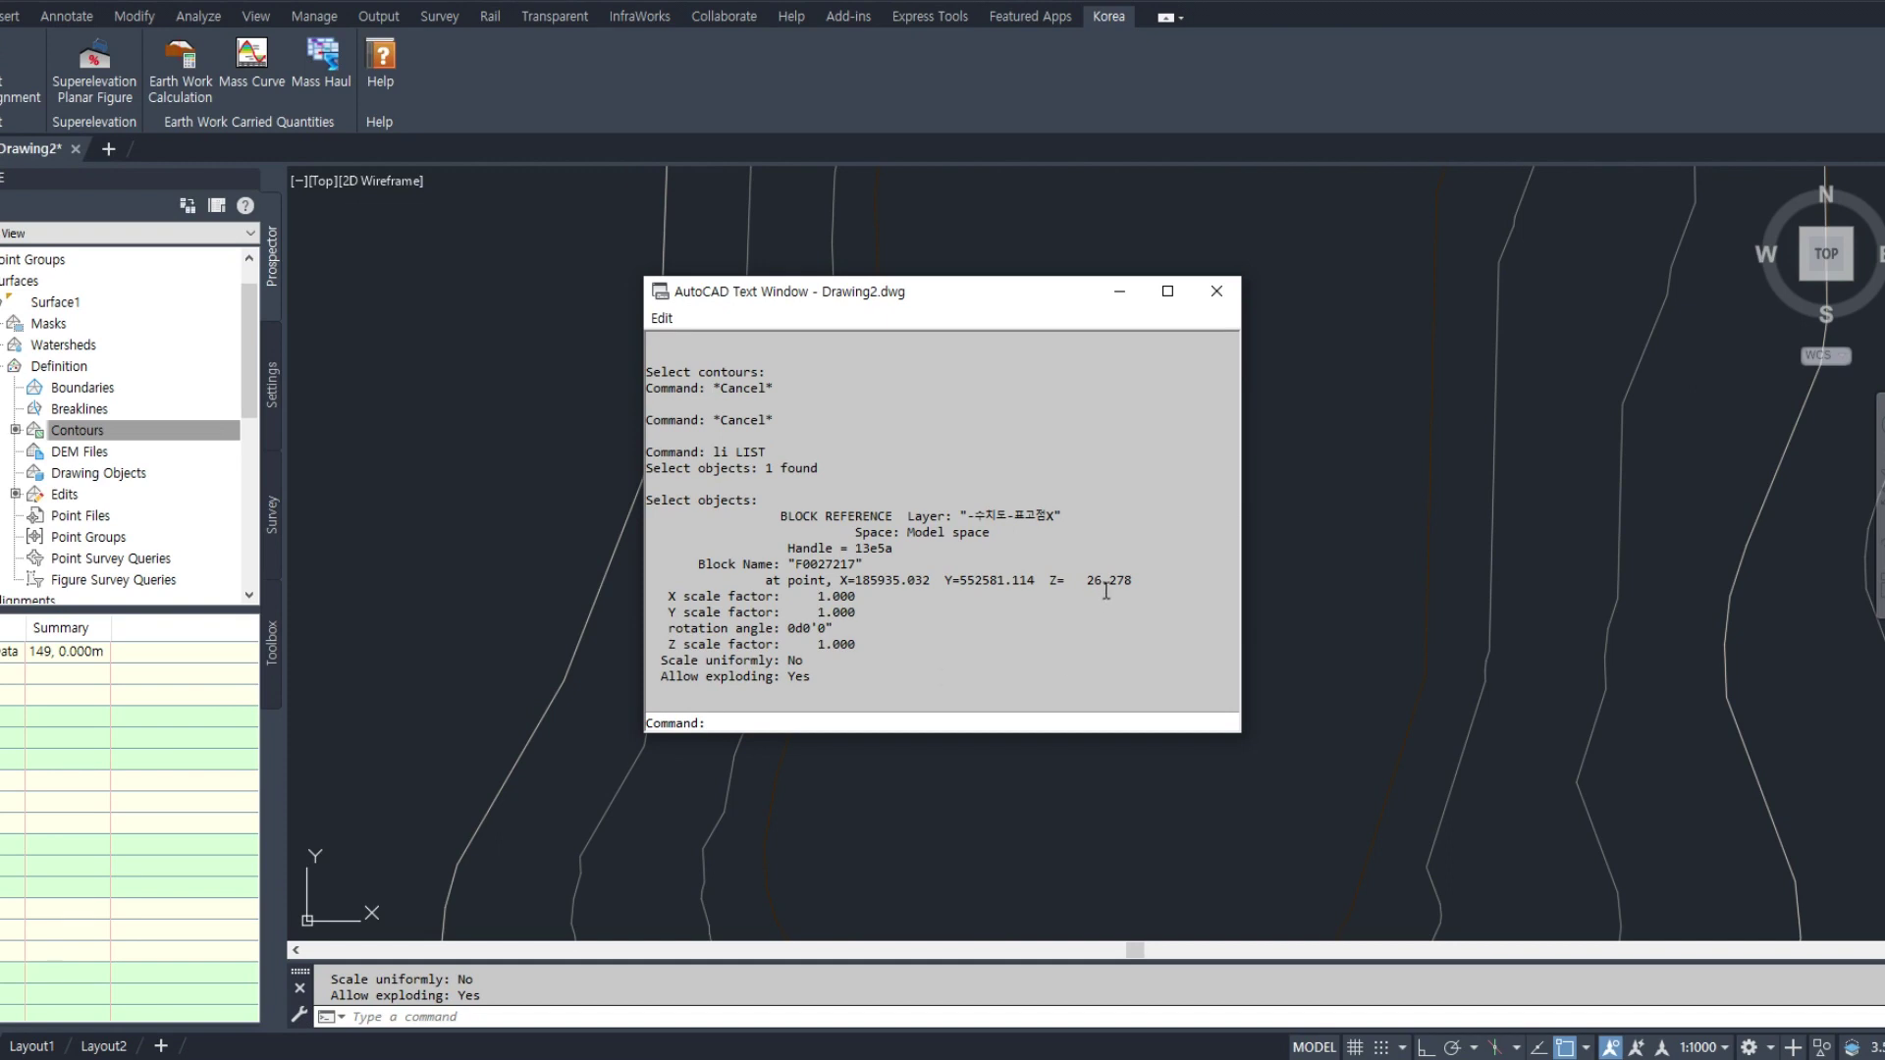
left_click(1216, 292)
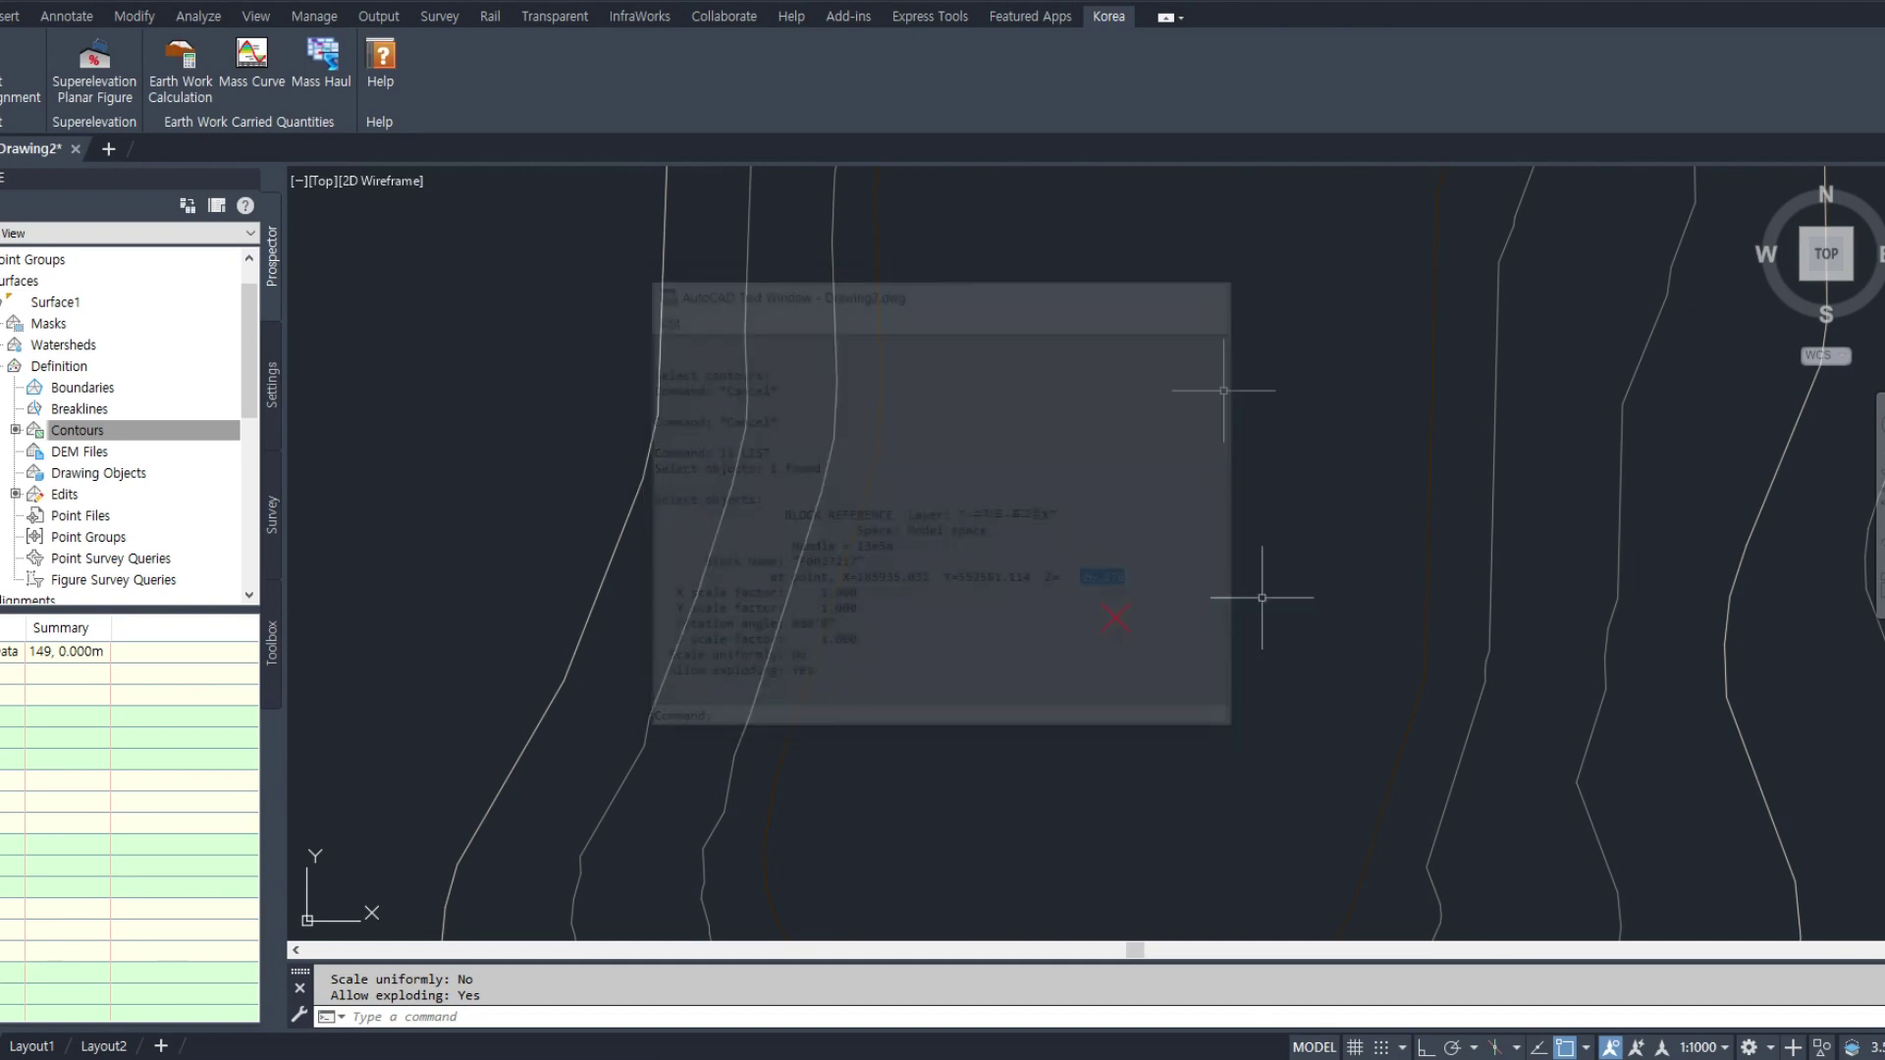
List the red X elevation marker a second time and examine its object type
left_click(1251, 675)
left_click(1117, 629)
type("li")
key("Return")
left_click(1144, 563)
left_click(1089, 648)
key("Return")
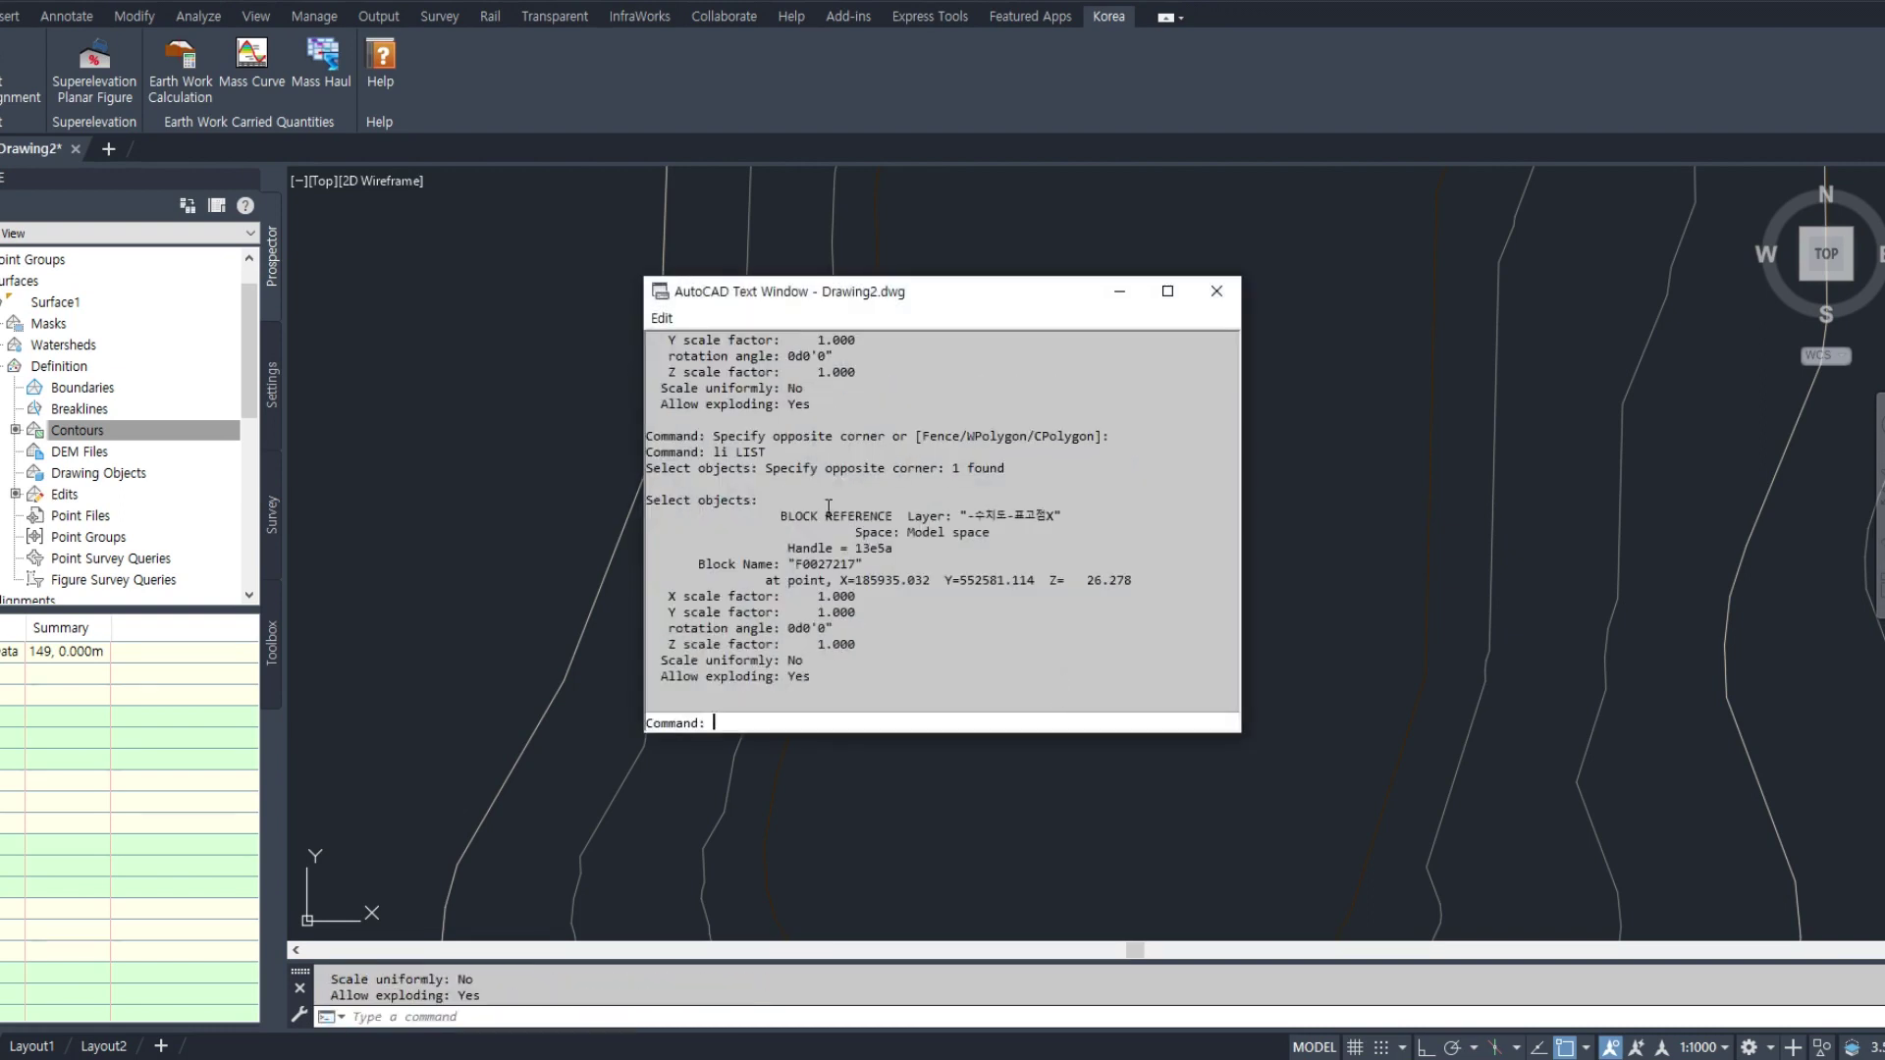
double_click(786, 523)
left_click(1217, 292)
key("Escape")
key("Escape")
Place a single point just north of the red X elevation marker
scroll(1061, 658, "down", 3)
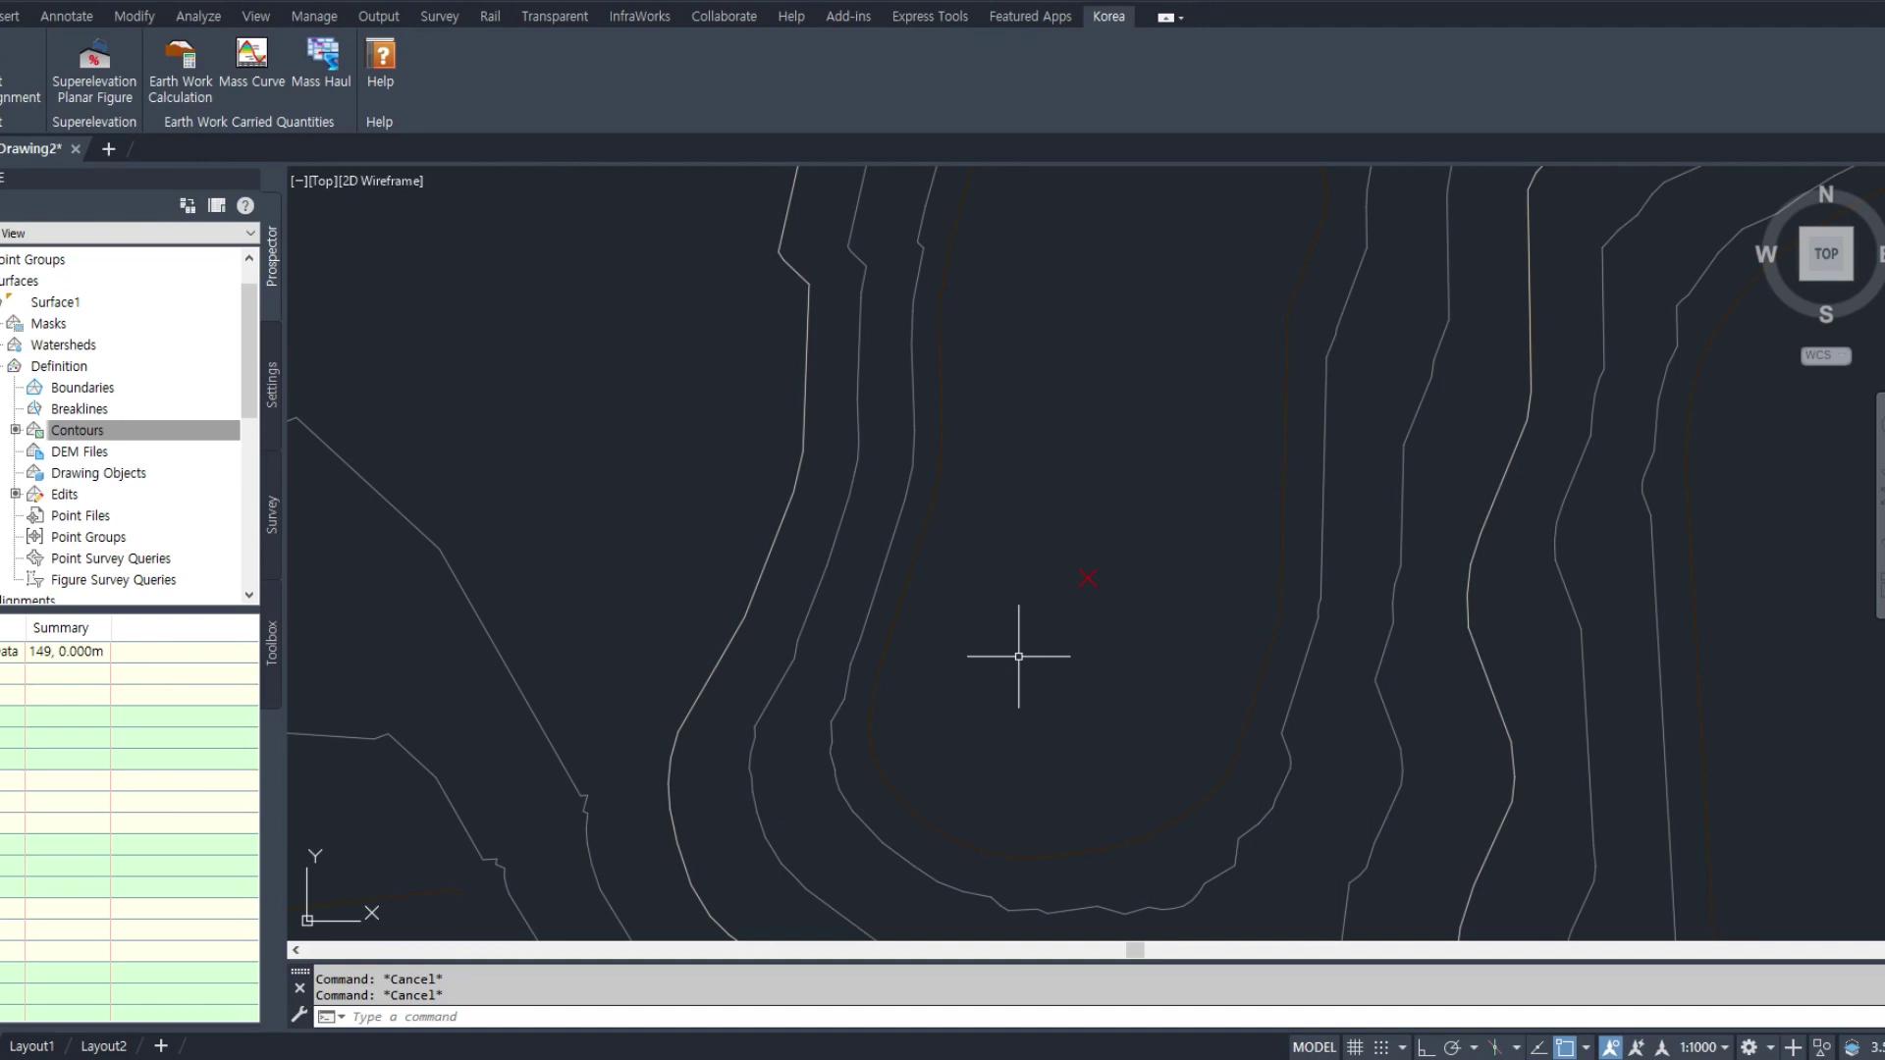
type("point")
key("Return")
left_click(1115, 359)
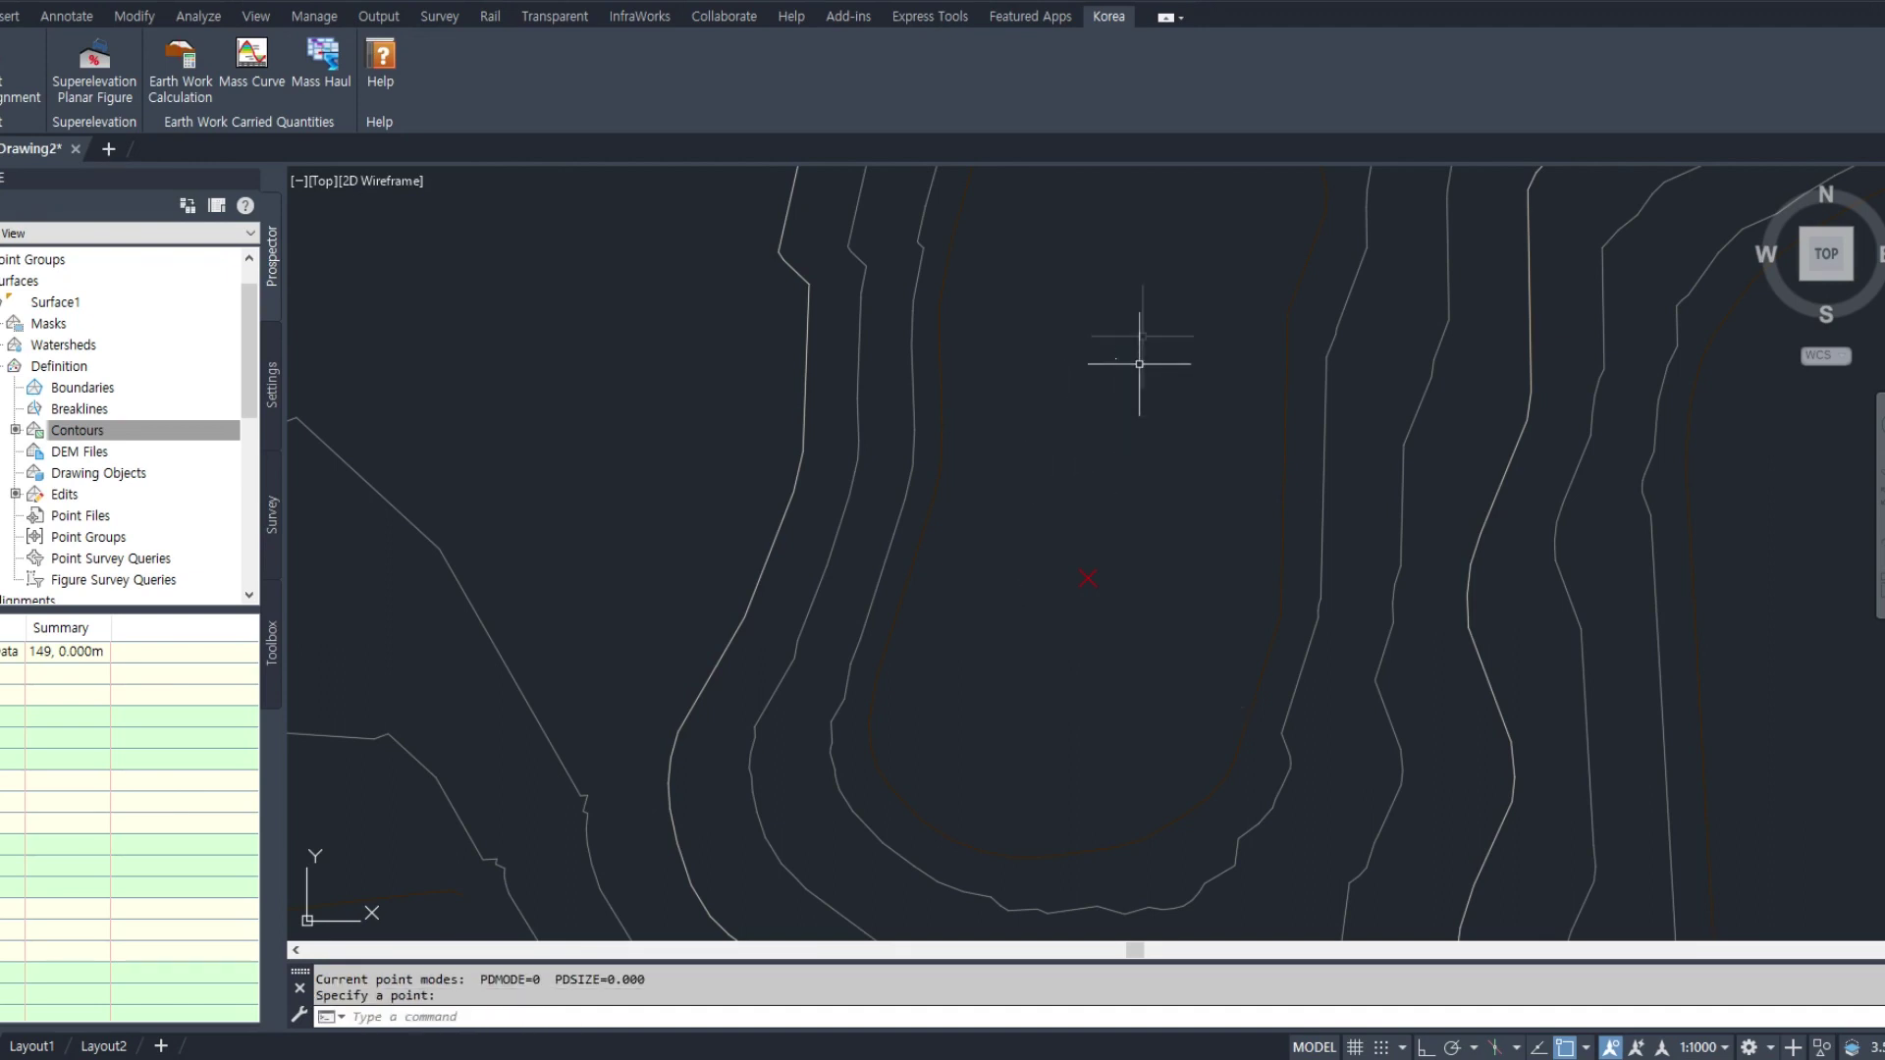
scroll(1129, 353, "up", 4)
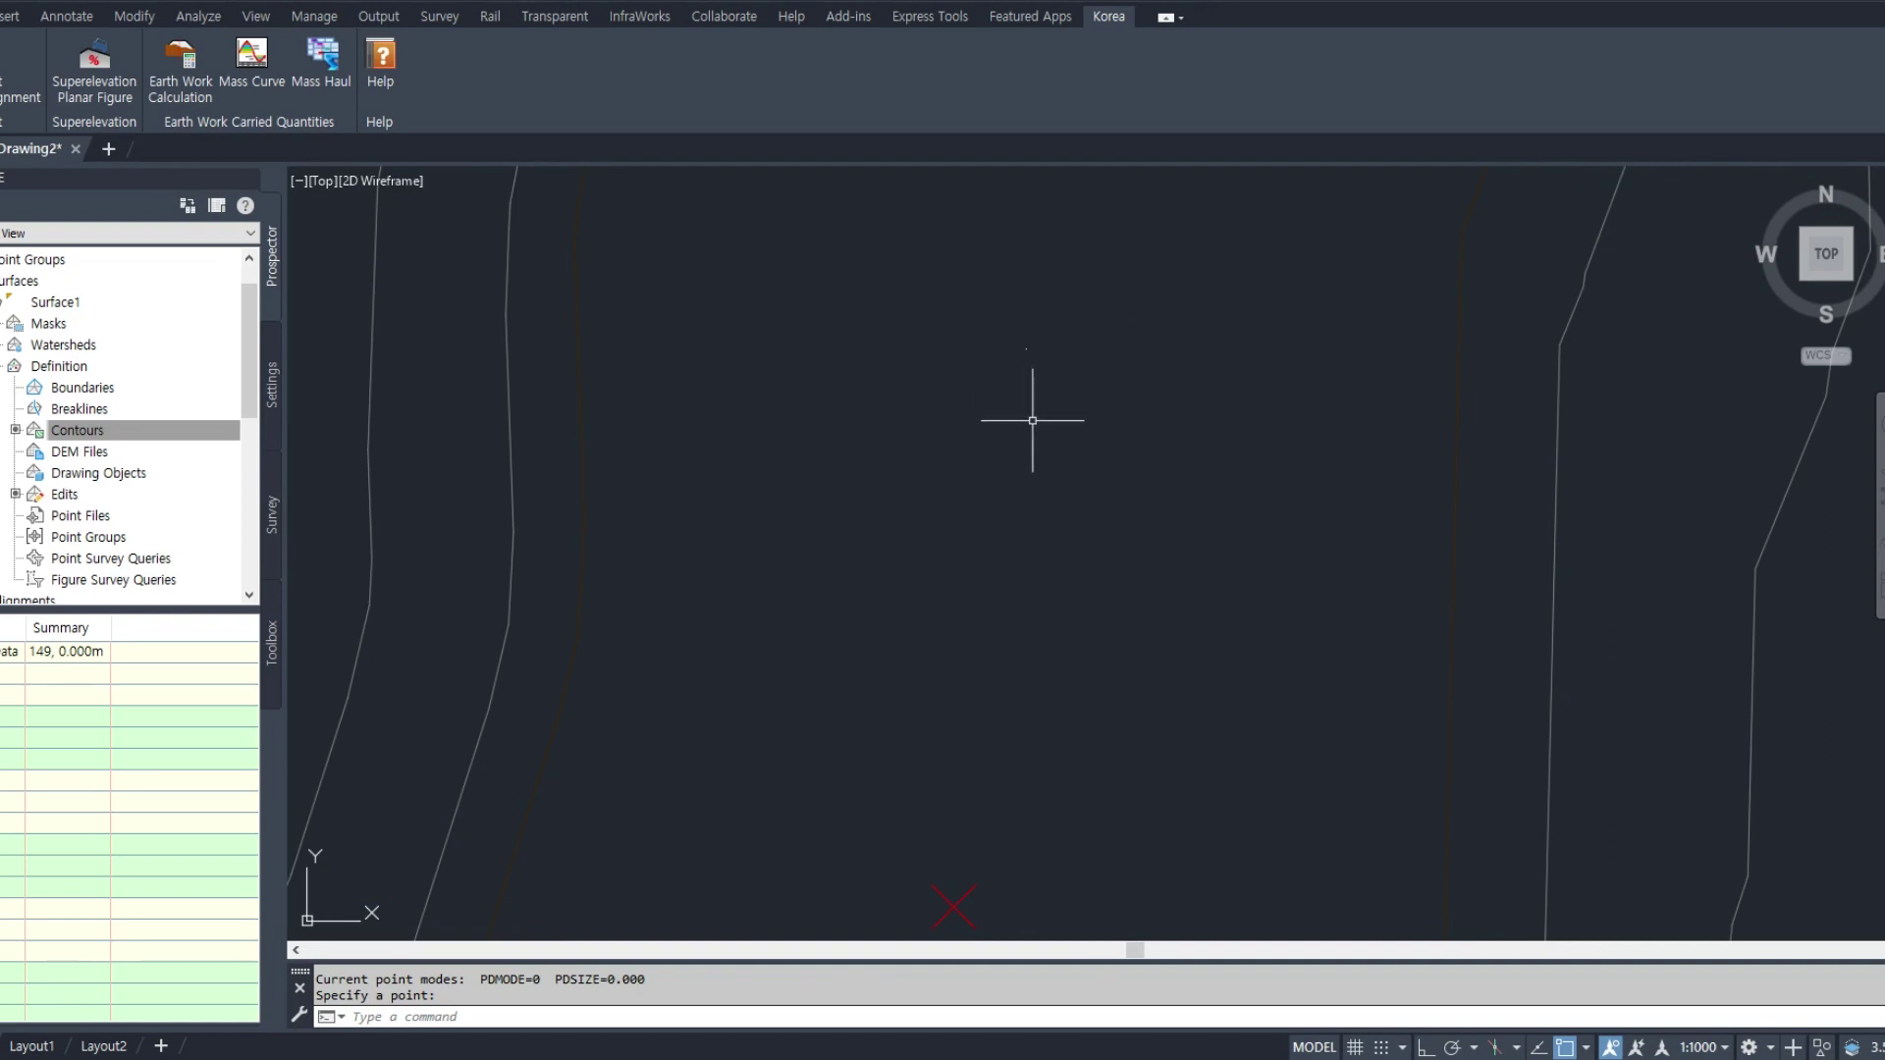
Set the point display mode PDMODE to 2
type("PM")
key("BackSpace")
key("BackSpace")
type("DMODE")
key("Return")
key("Return")
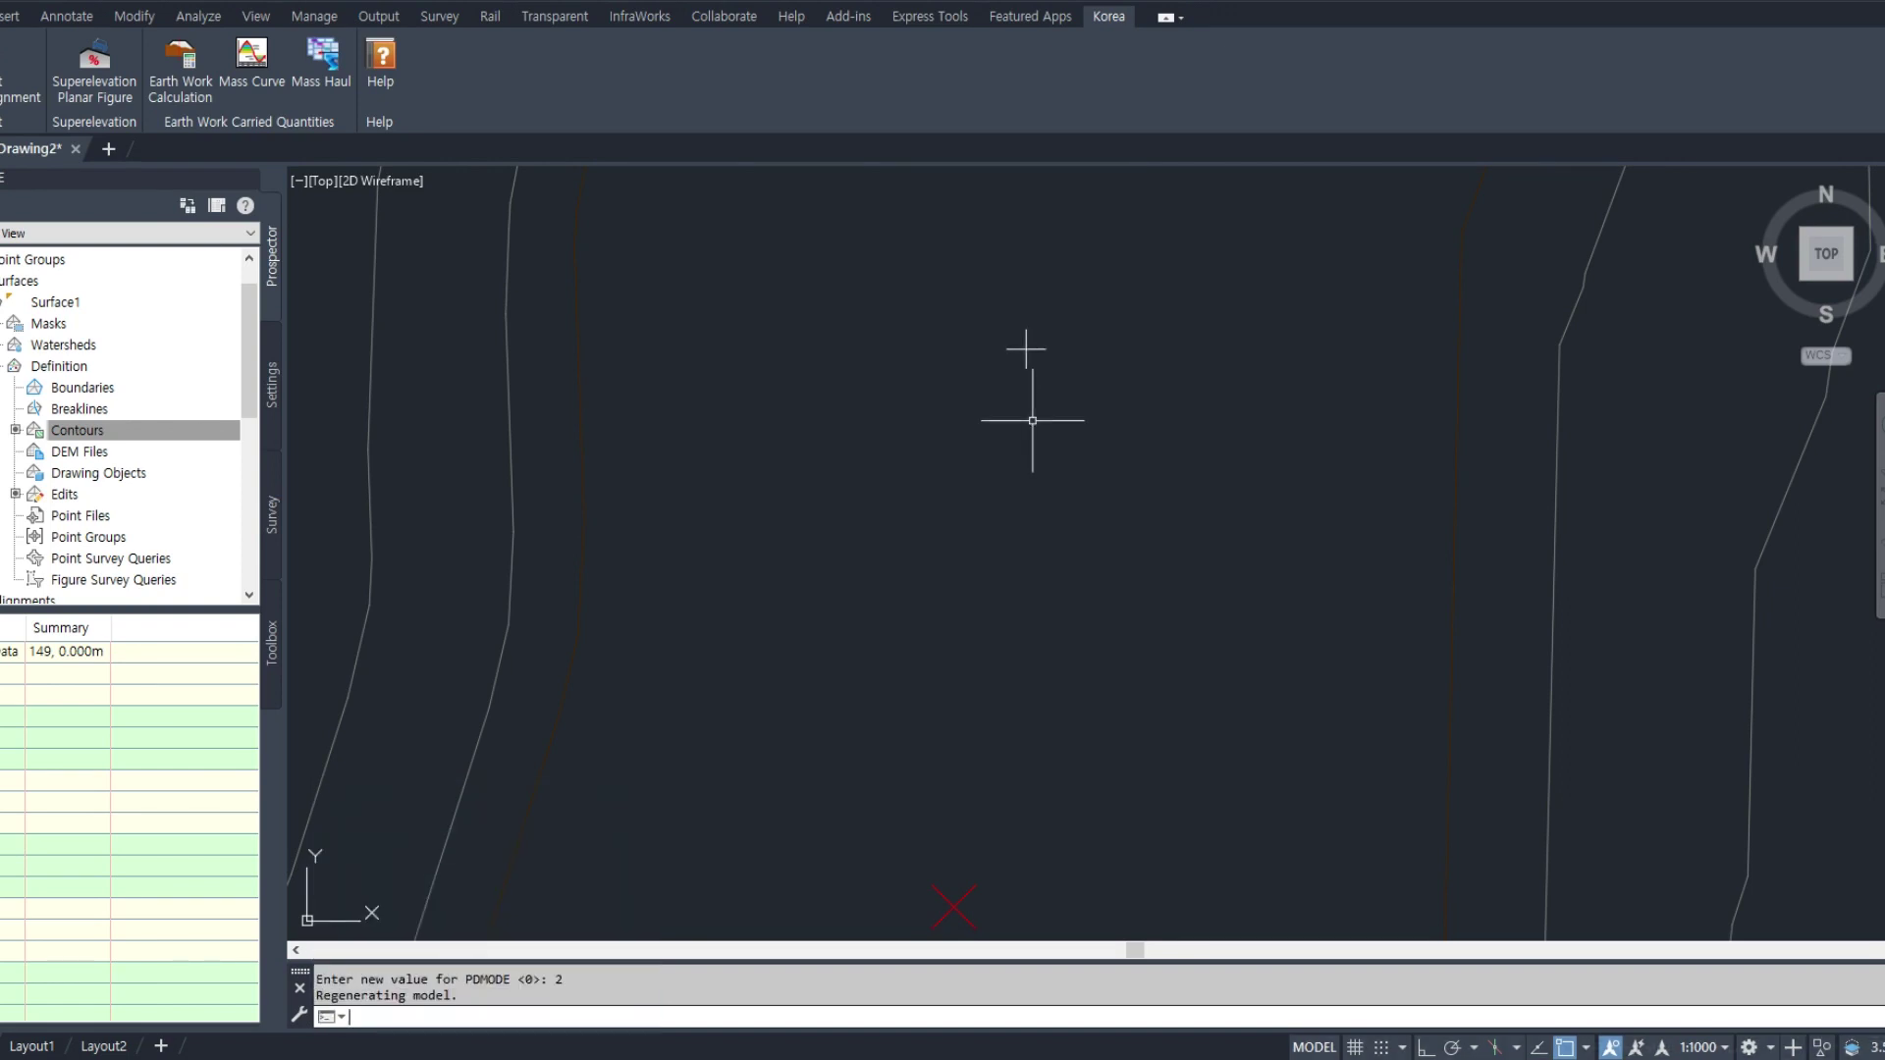
Try PDMODE values 3 and 4 for the point display
key("Return")
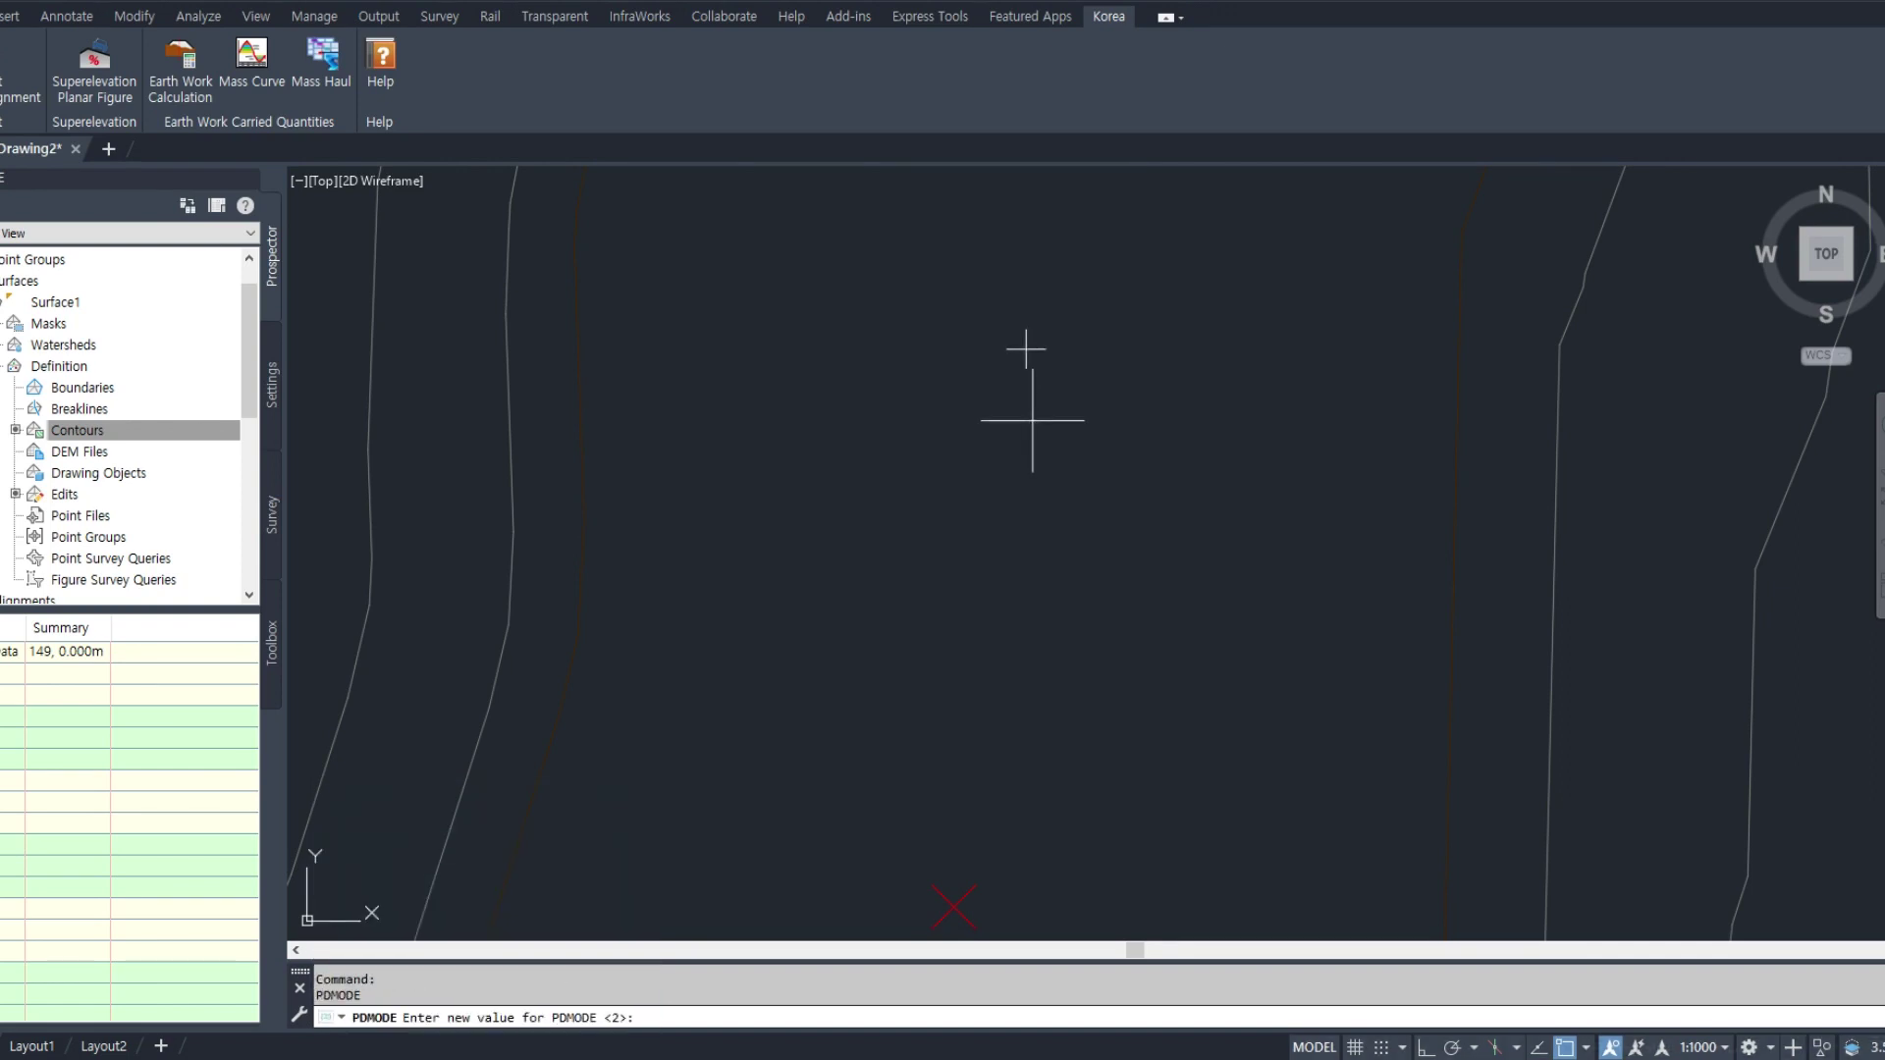
type("3")
key("Return")
key("Return")
type("4")
key("Return")
key("Escape")
key("Escape")
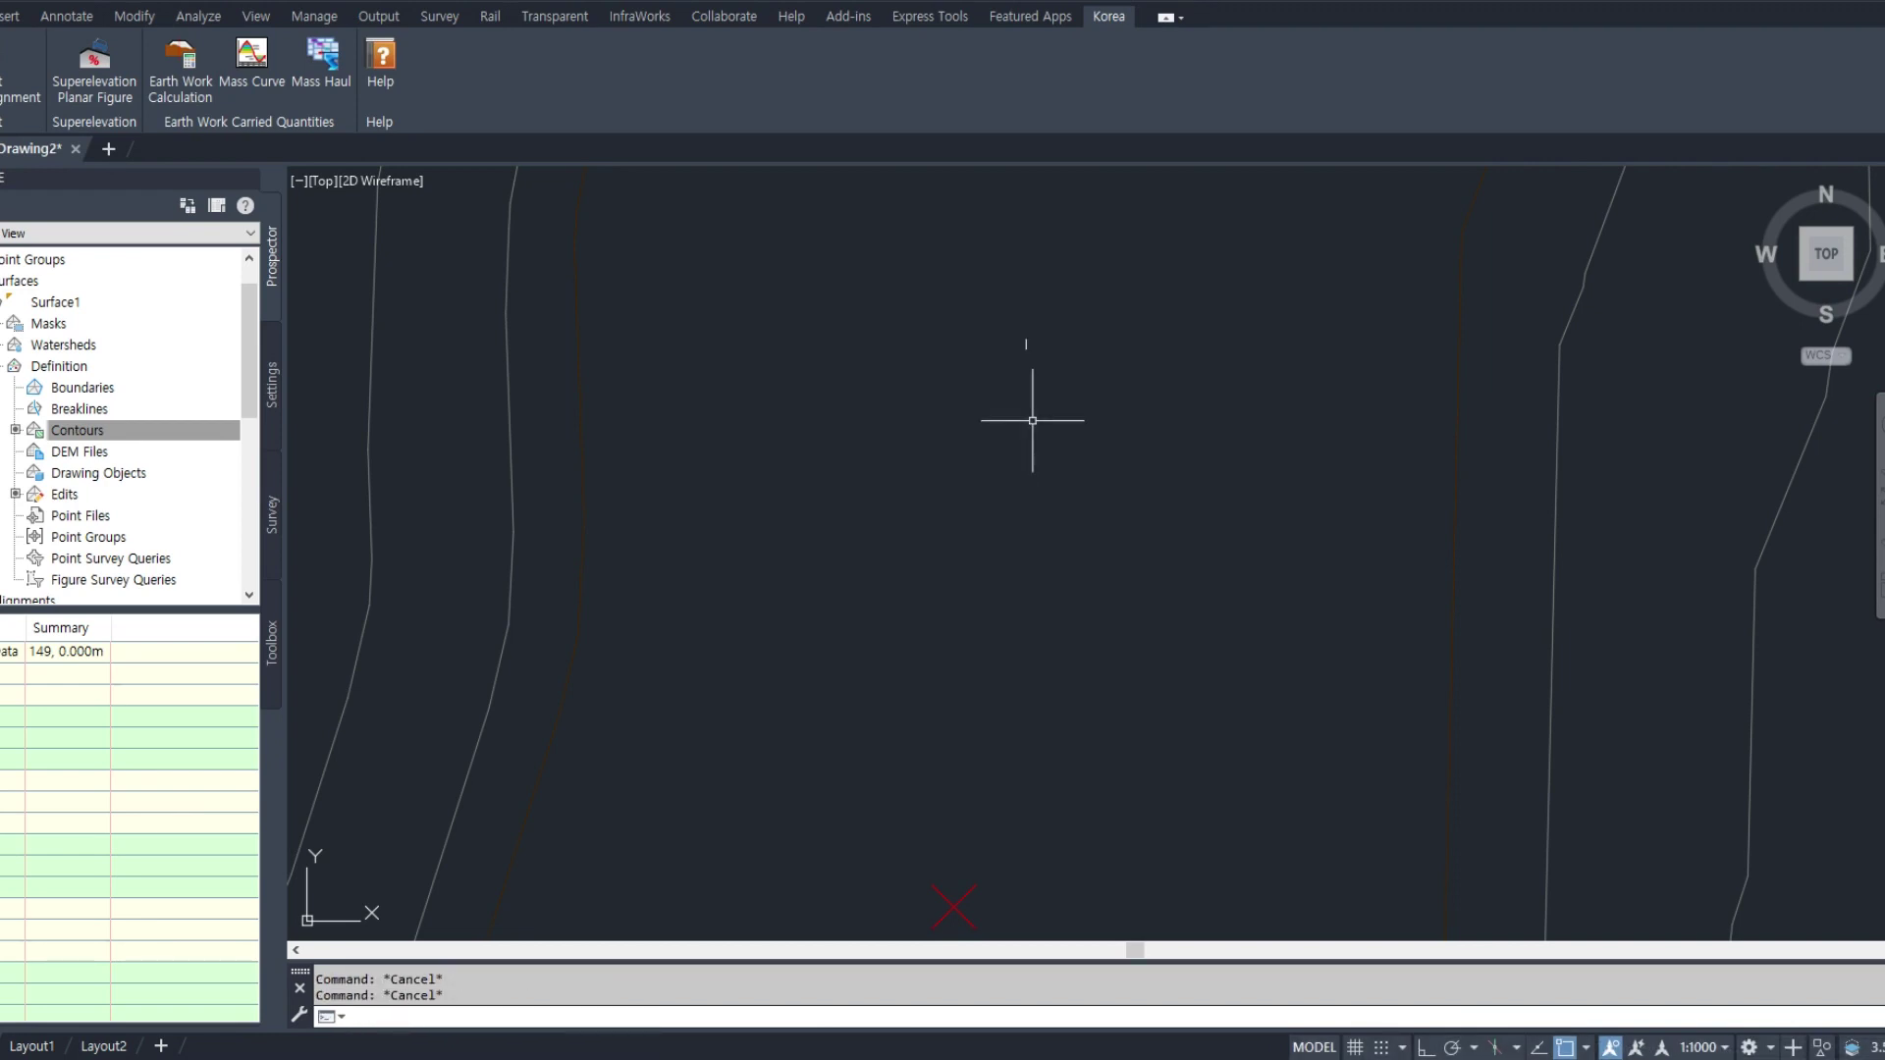
Set PDMODE to 3 so that points display as an X
type("pdmo")
key("Return")
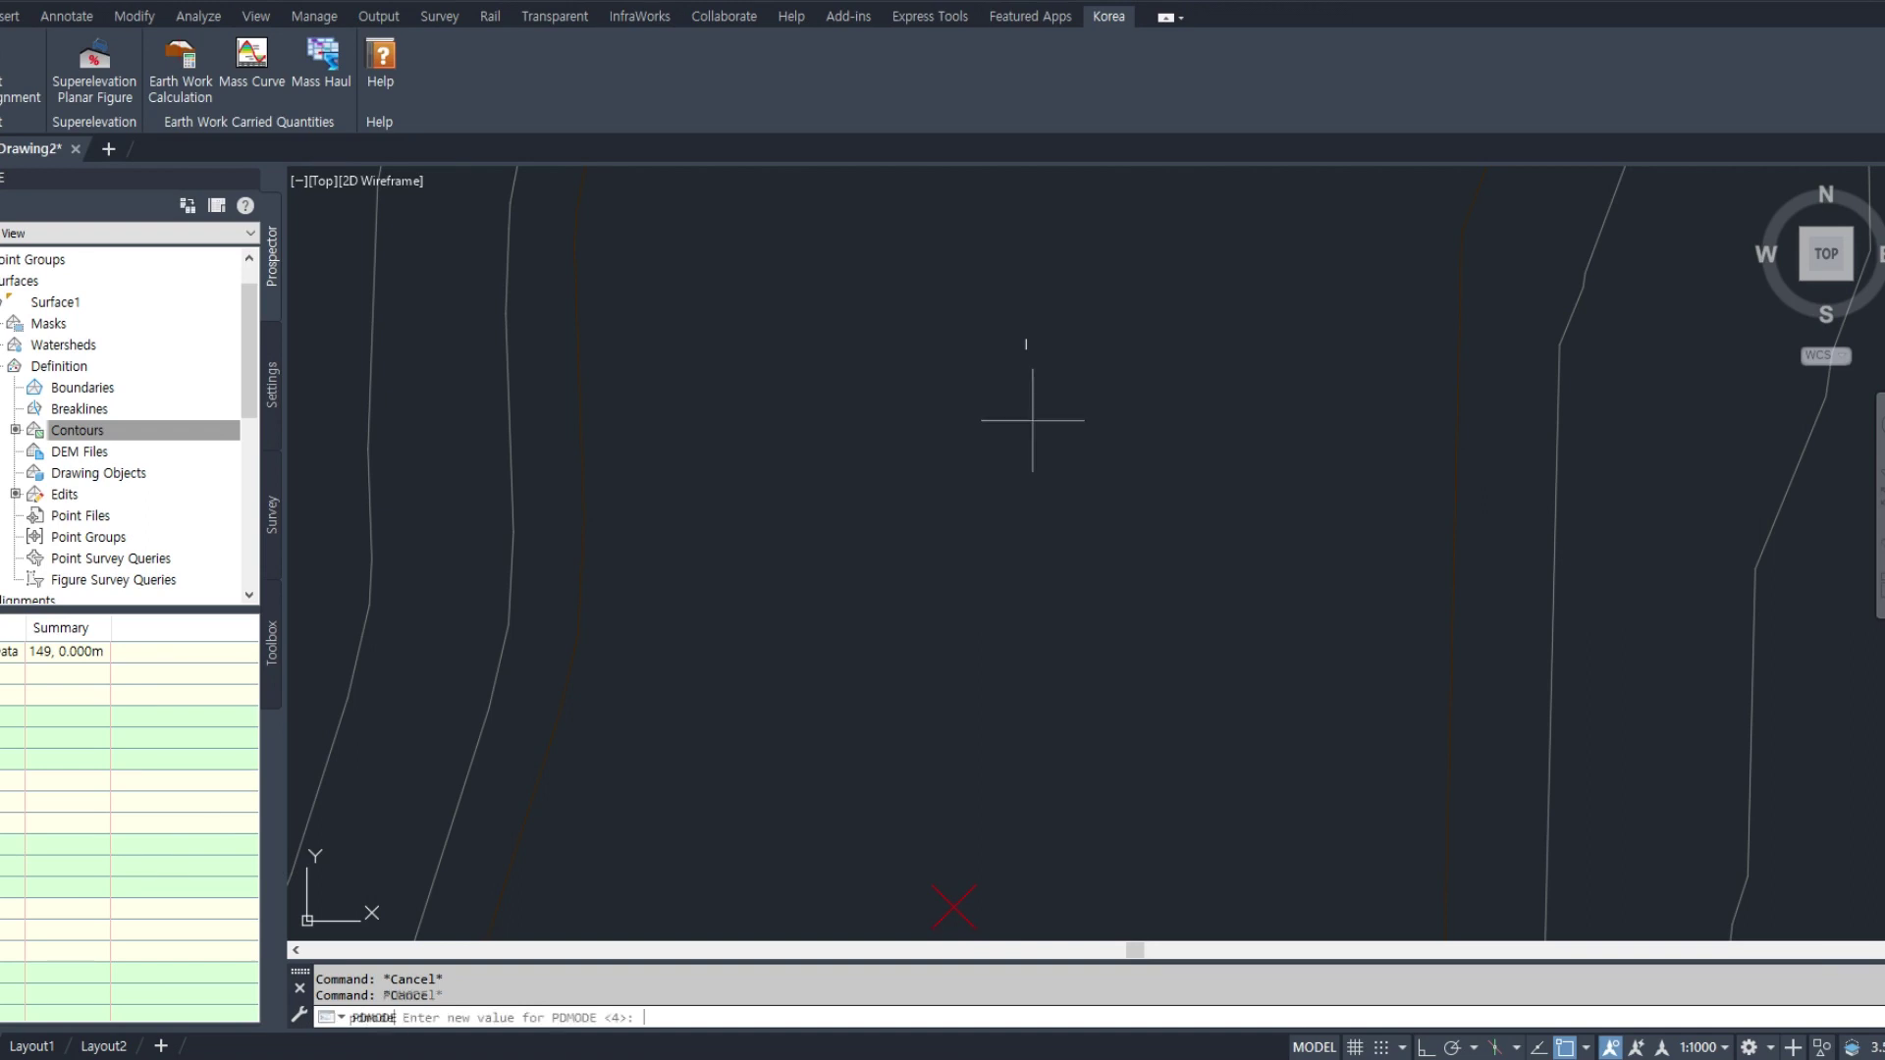
type("3")
key("Return")
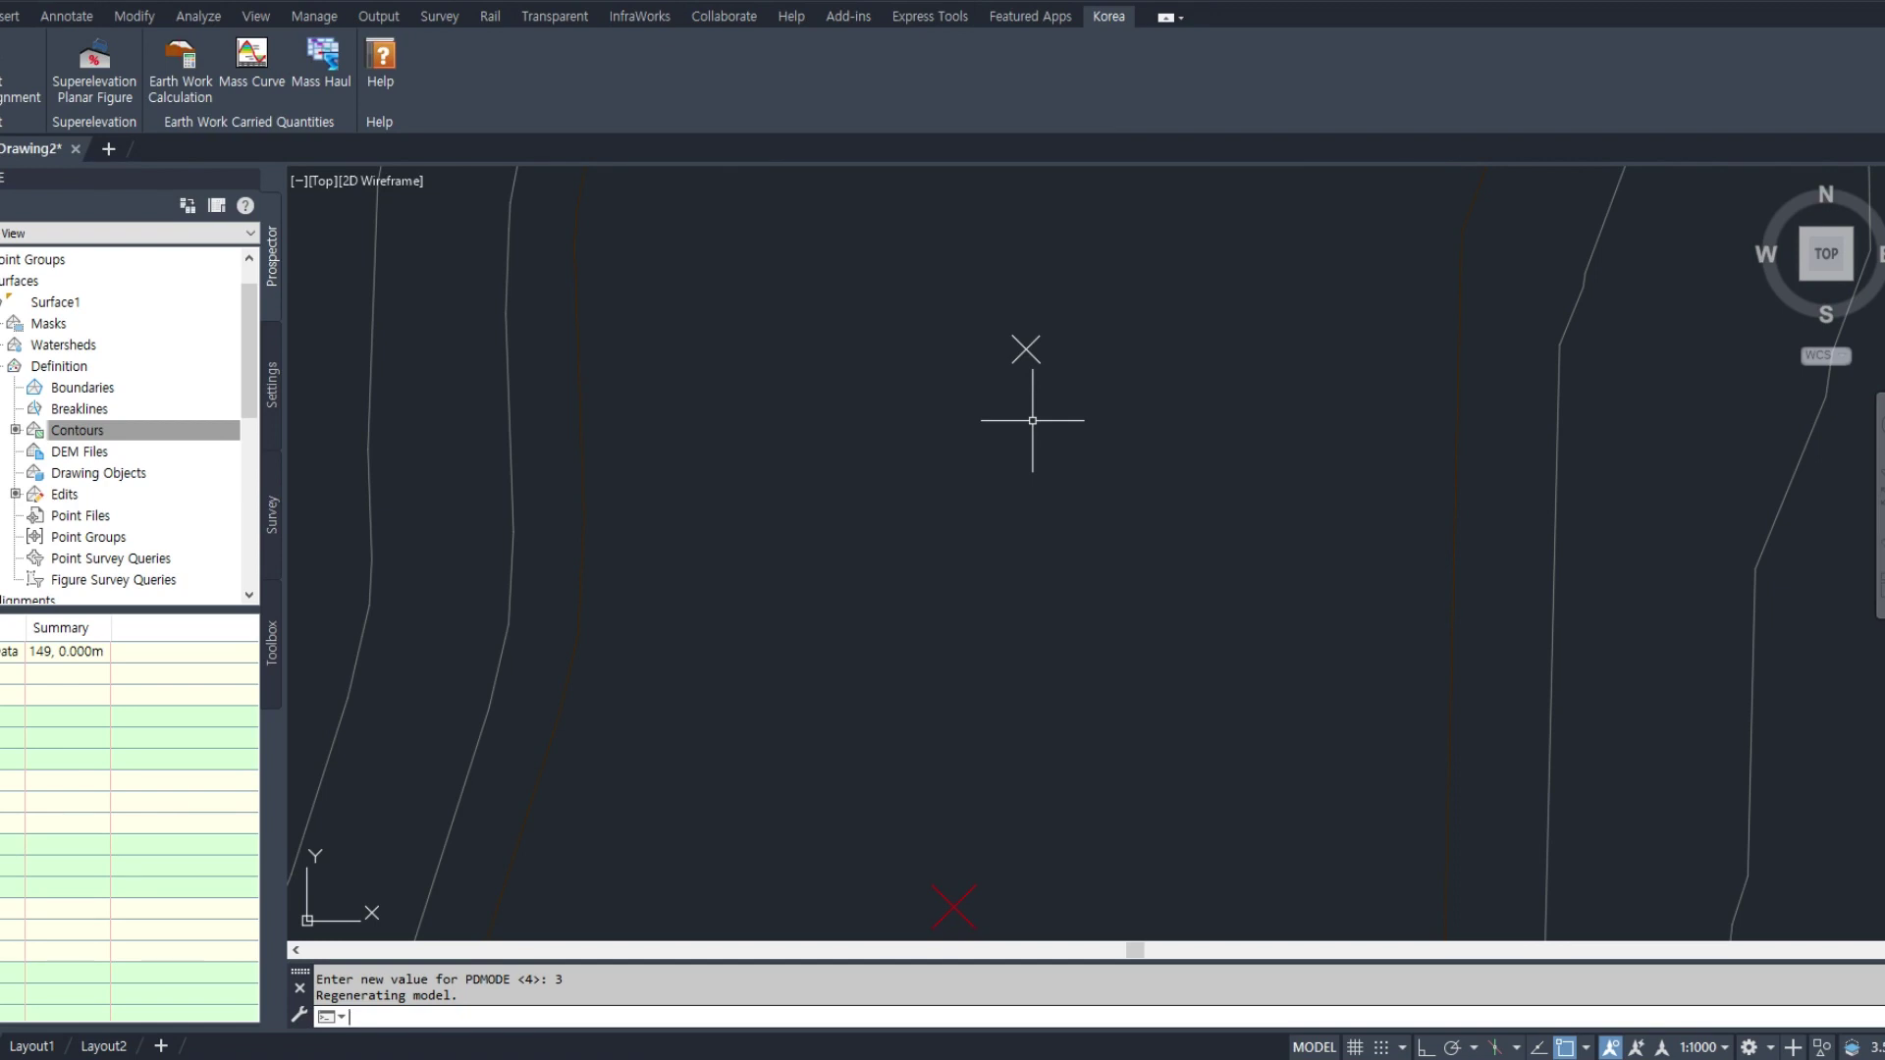
Set the point size PDSIZE to 3 and undo that change
type("pdsiz")
key("Return")
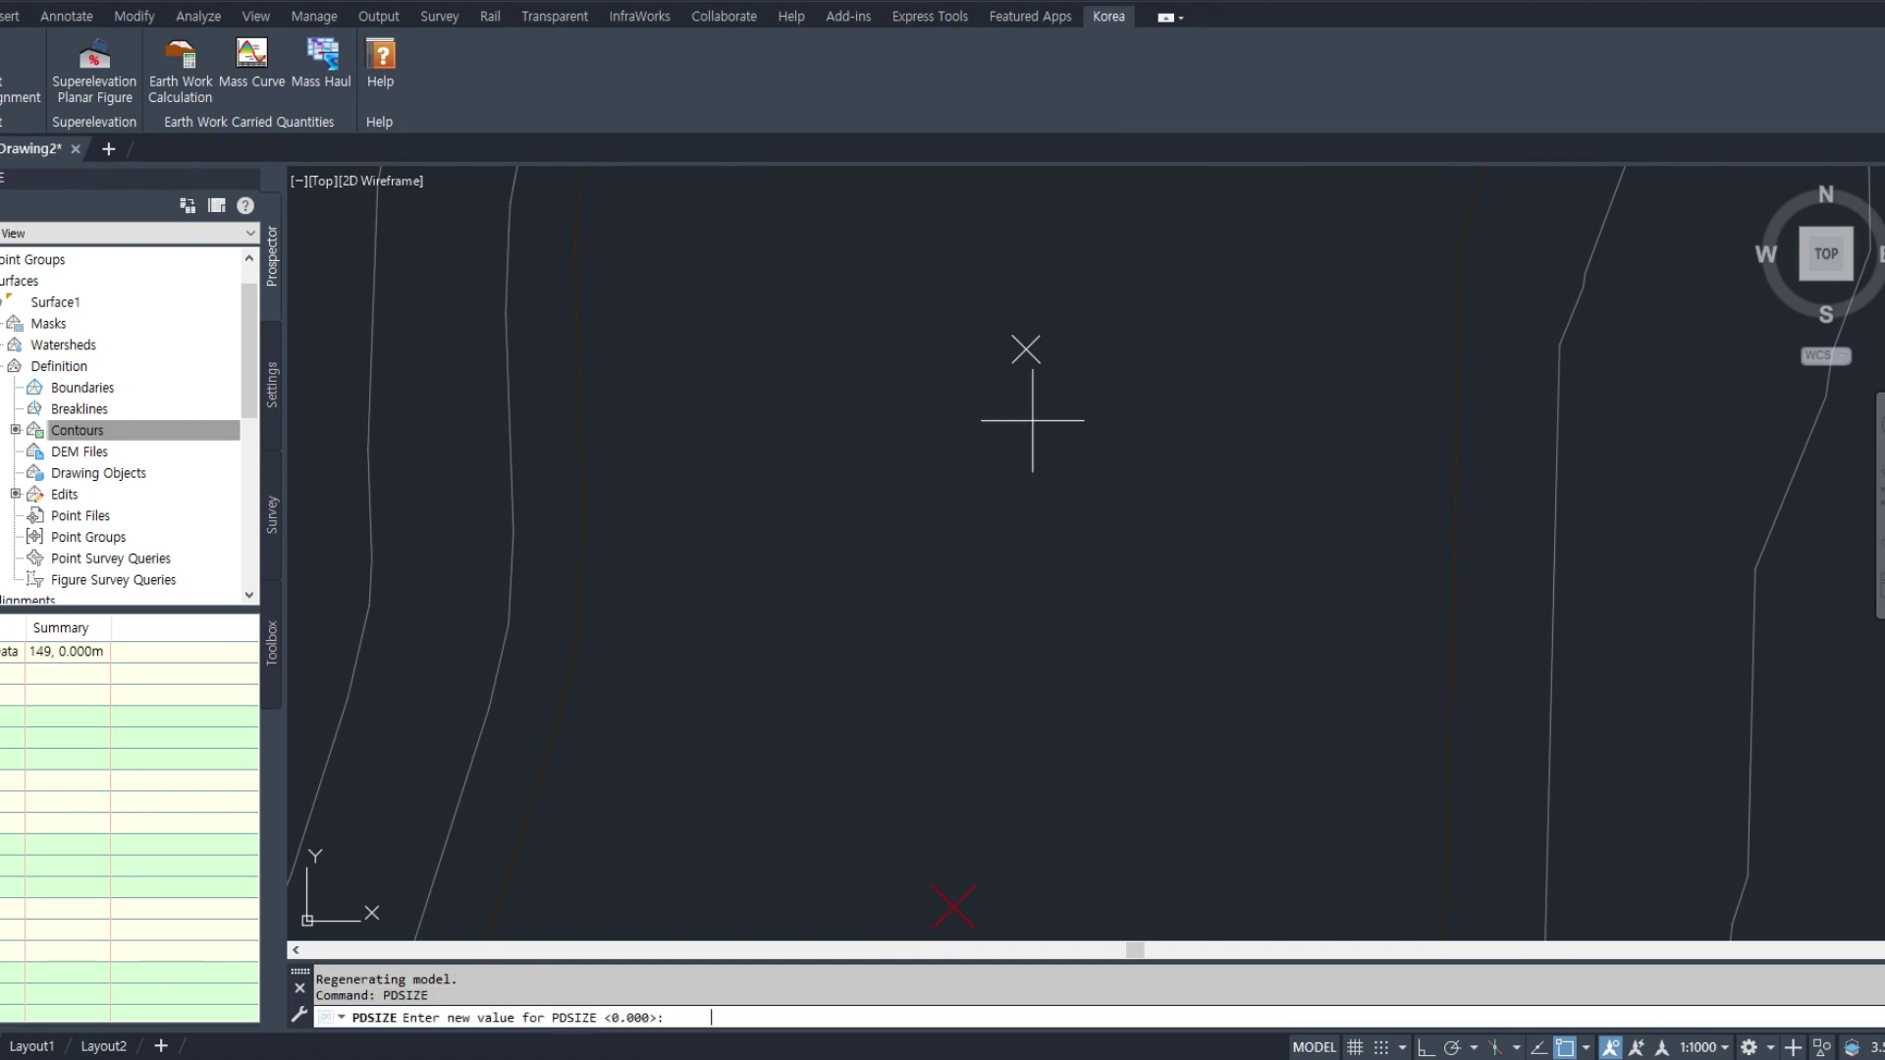
type("3")
key("Return")
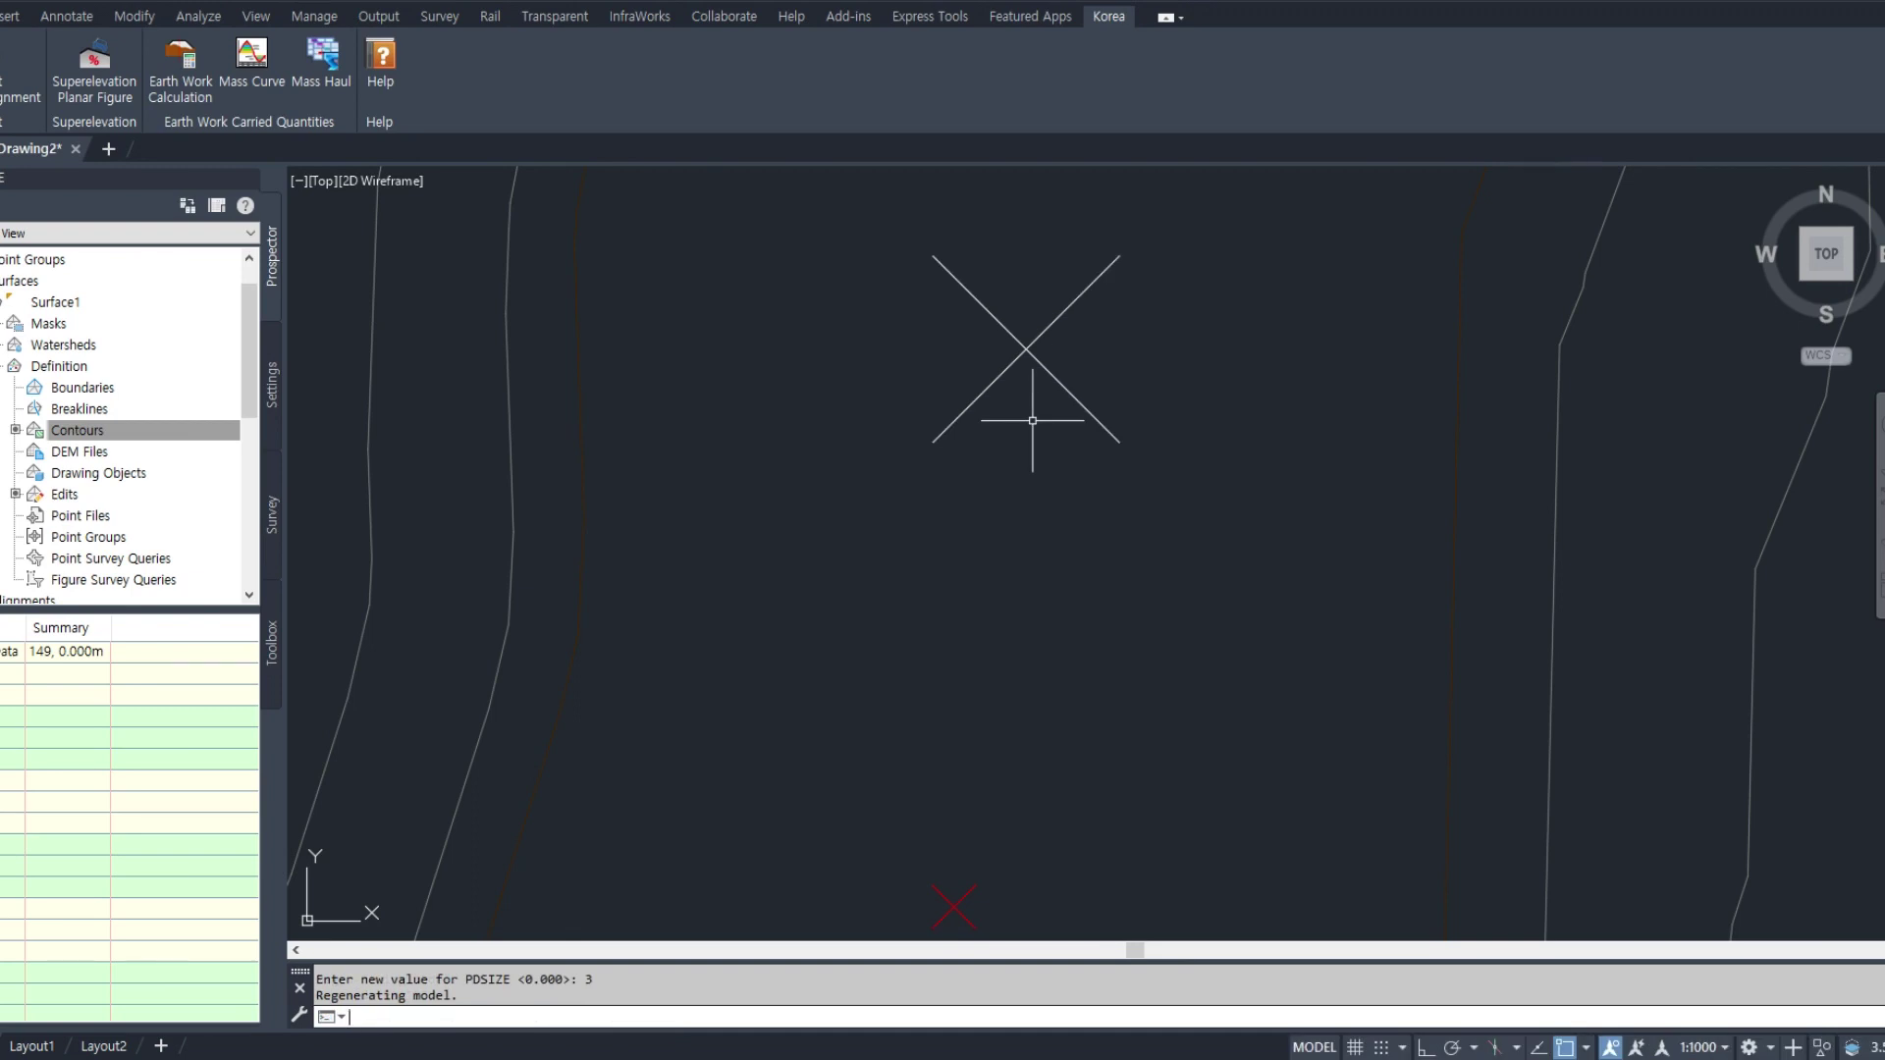
type("u")
key("Return")
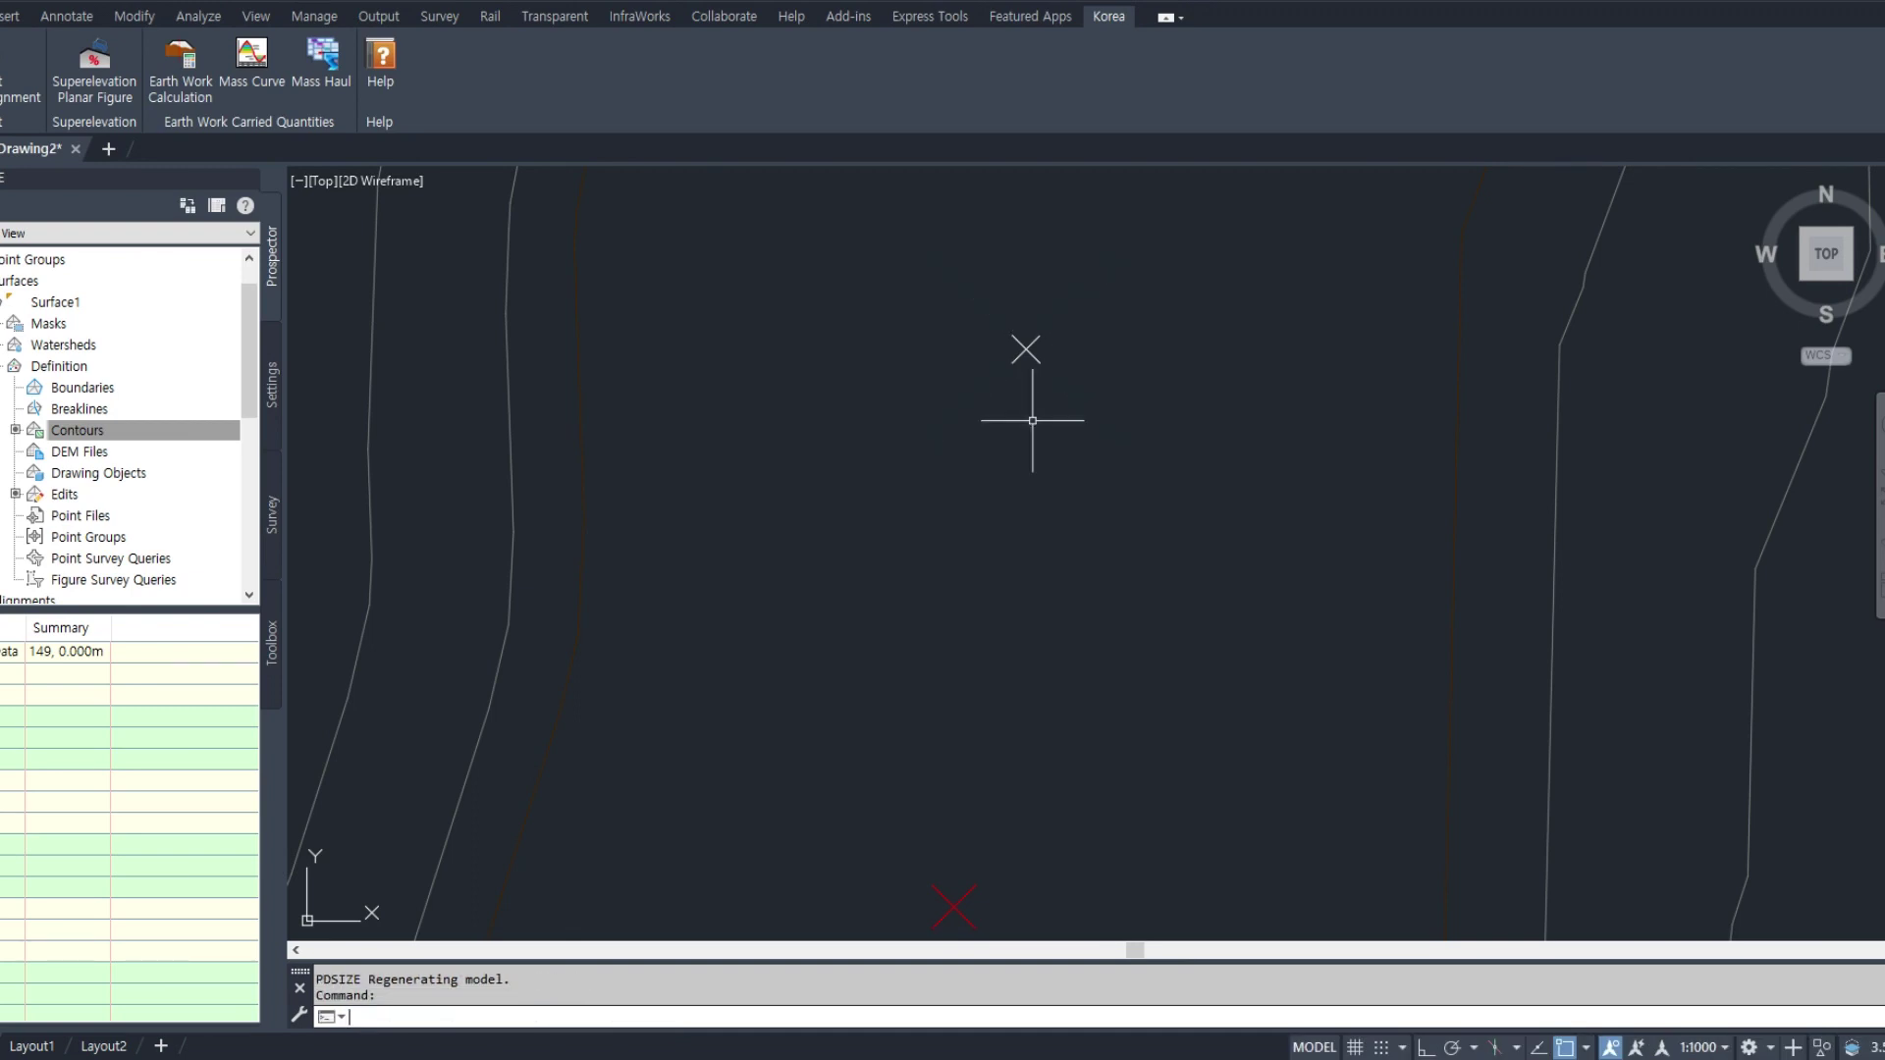
Erase the sample point north of the red X elevation marker
scroll(1032, 420, "down", 5)
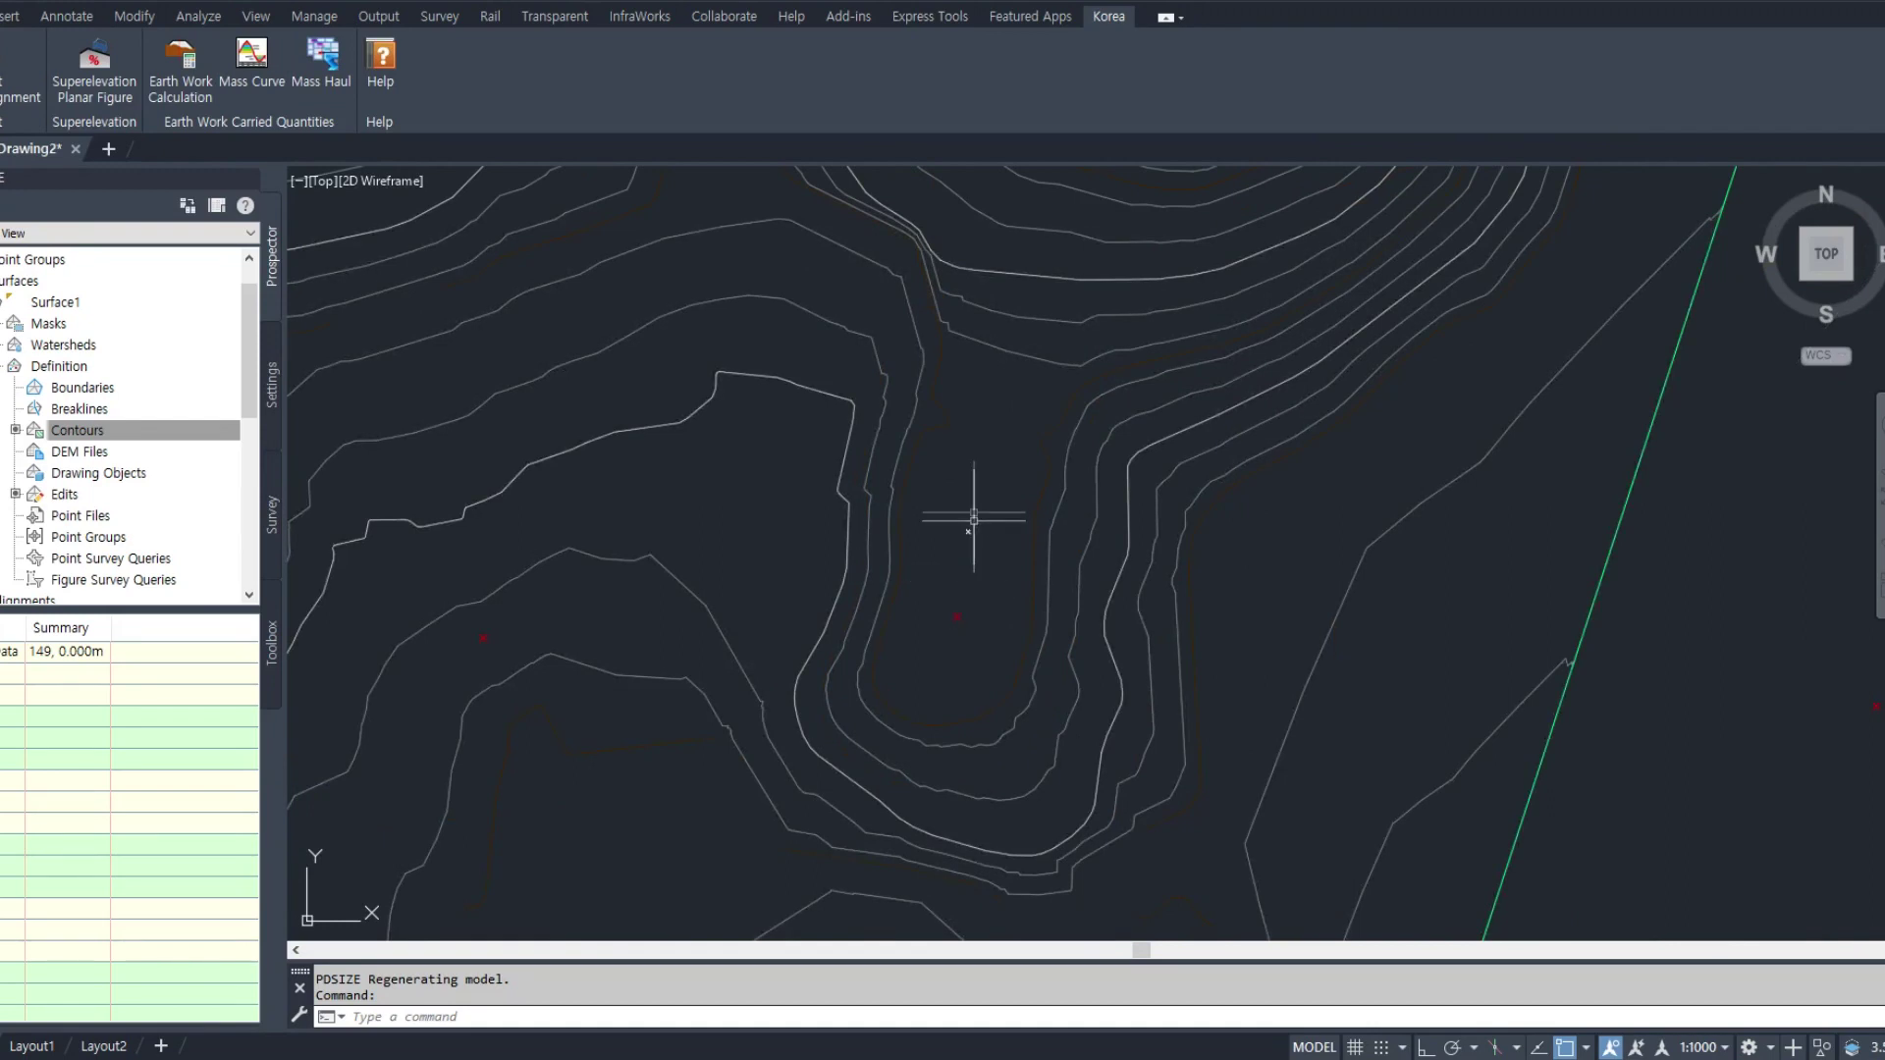
scroll(967, 575, "up", 4)
type("e")
key("Return")
left_click(1000, 453)
left_click(925, 499)
key("Return")
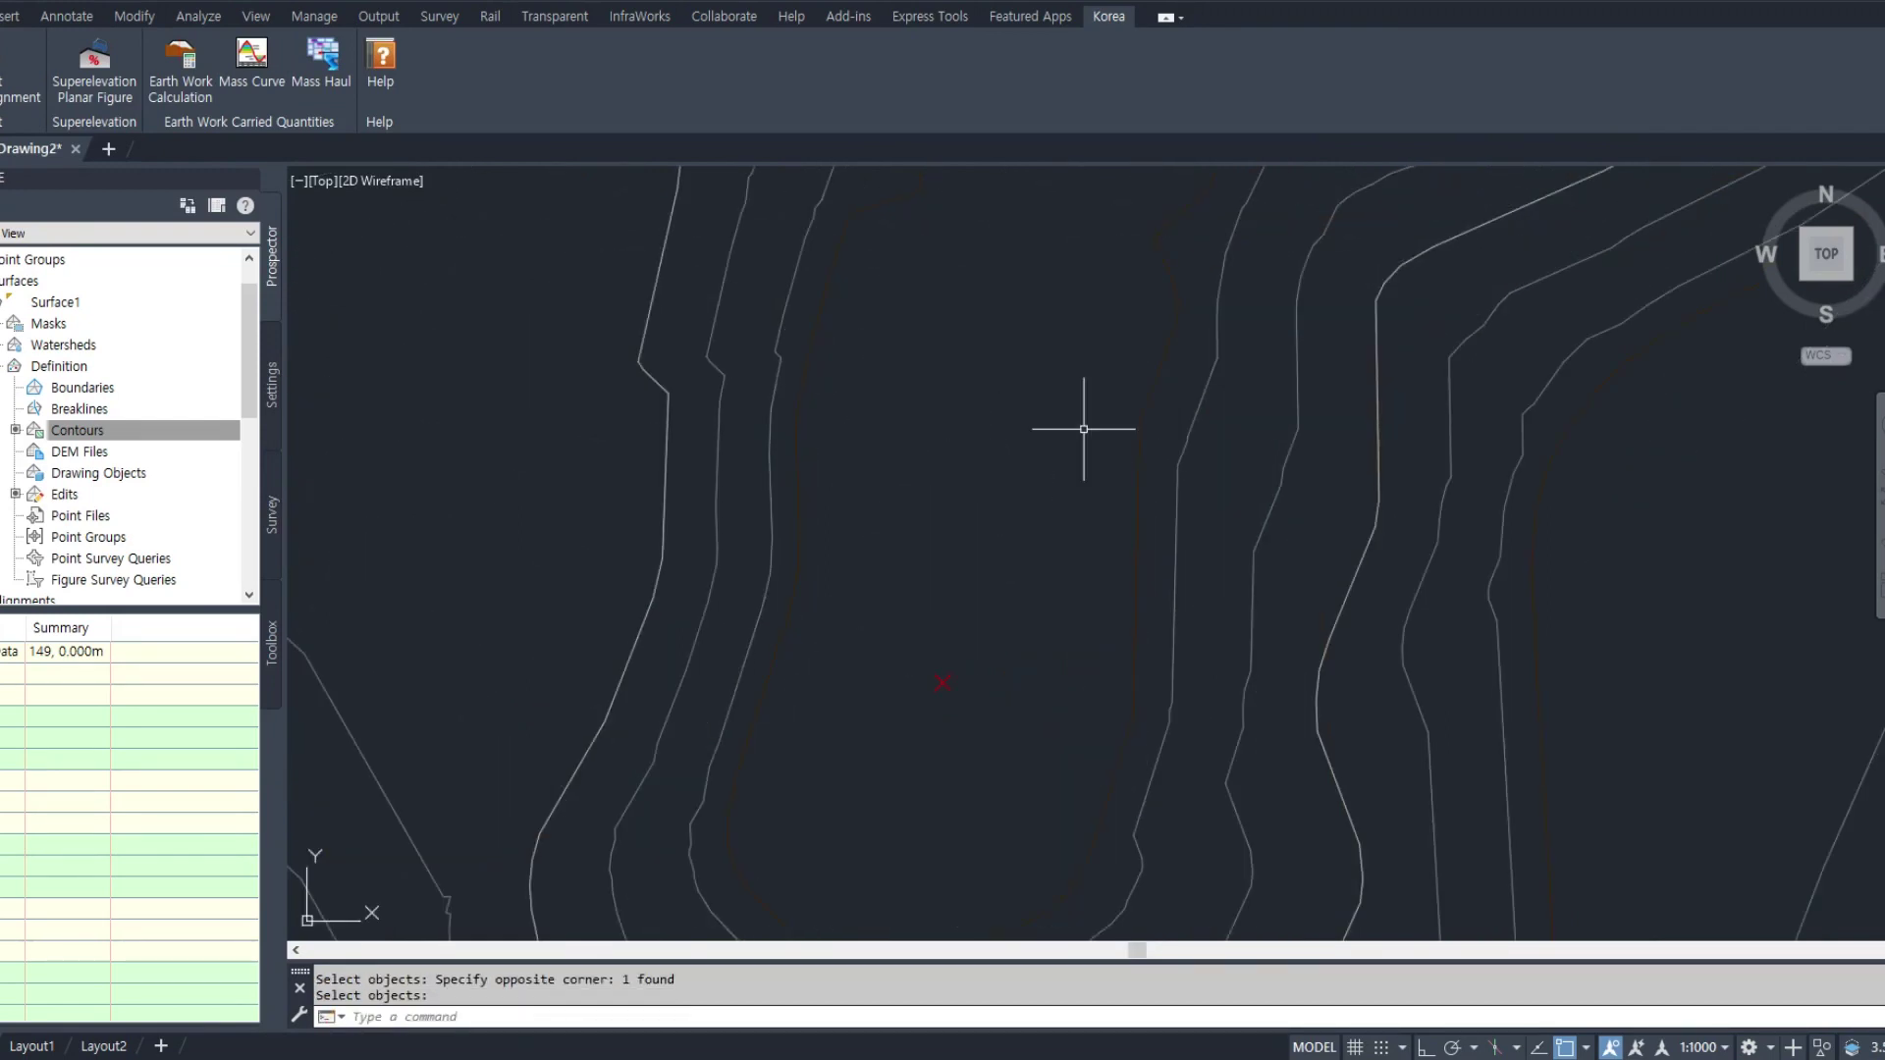
Draw a small three-sided 3D face (3DFACE) in the empty area east of the surface boundary
scroll(1084, 428, "down", 4)
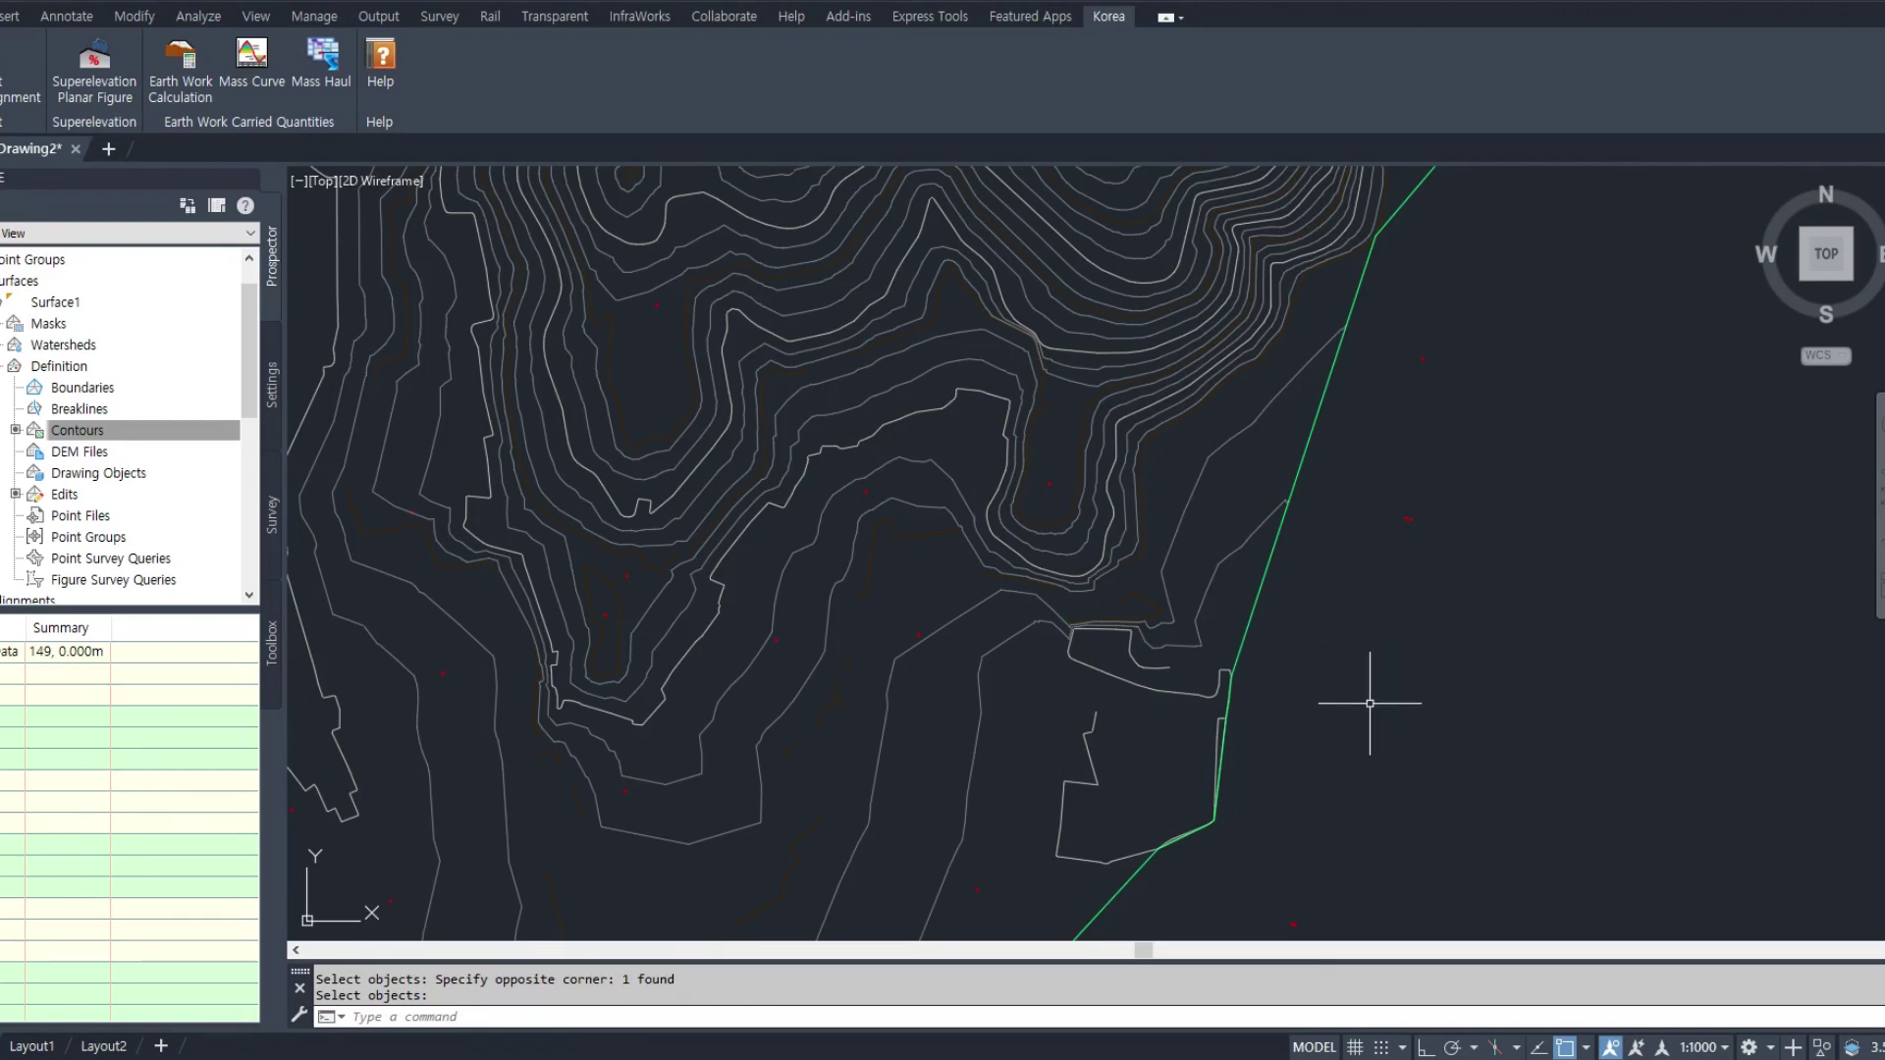
type("p")
key("Escape")
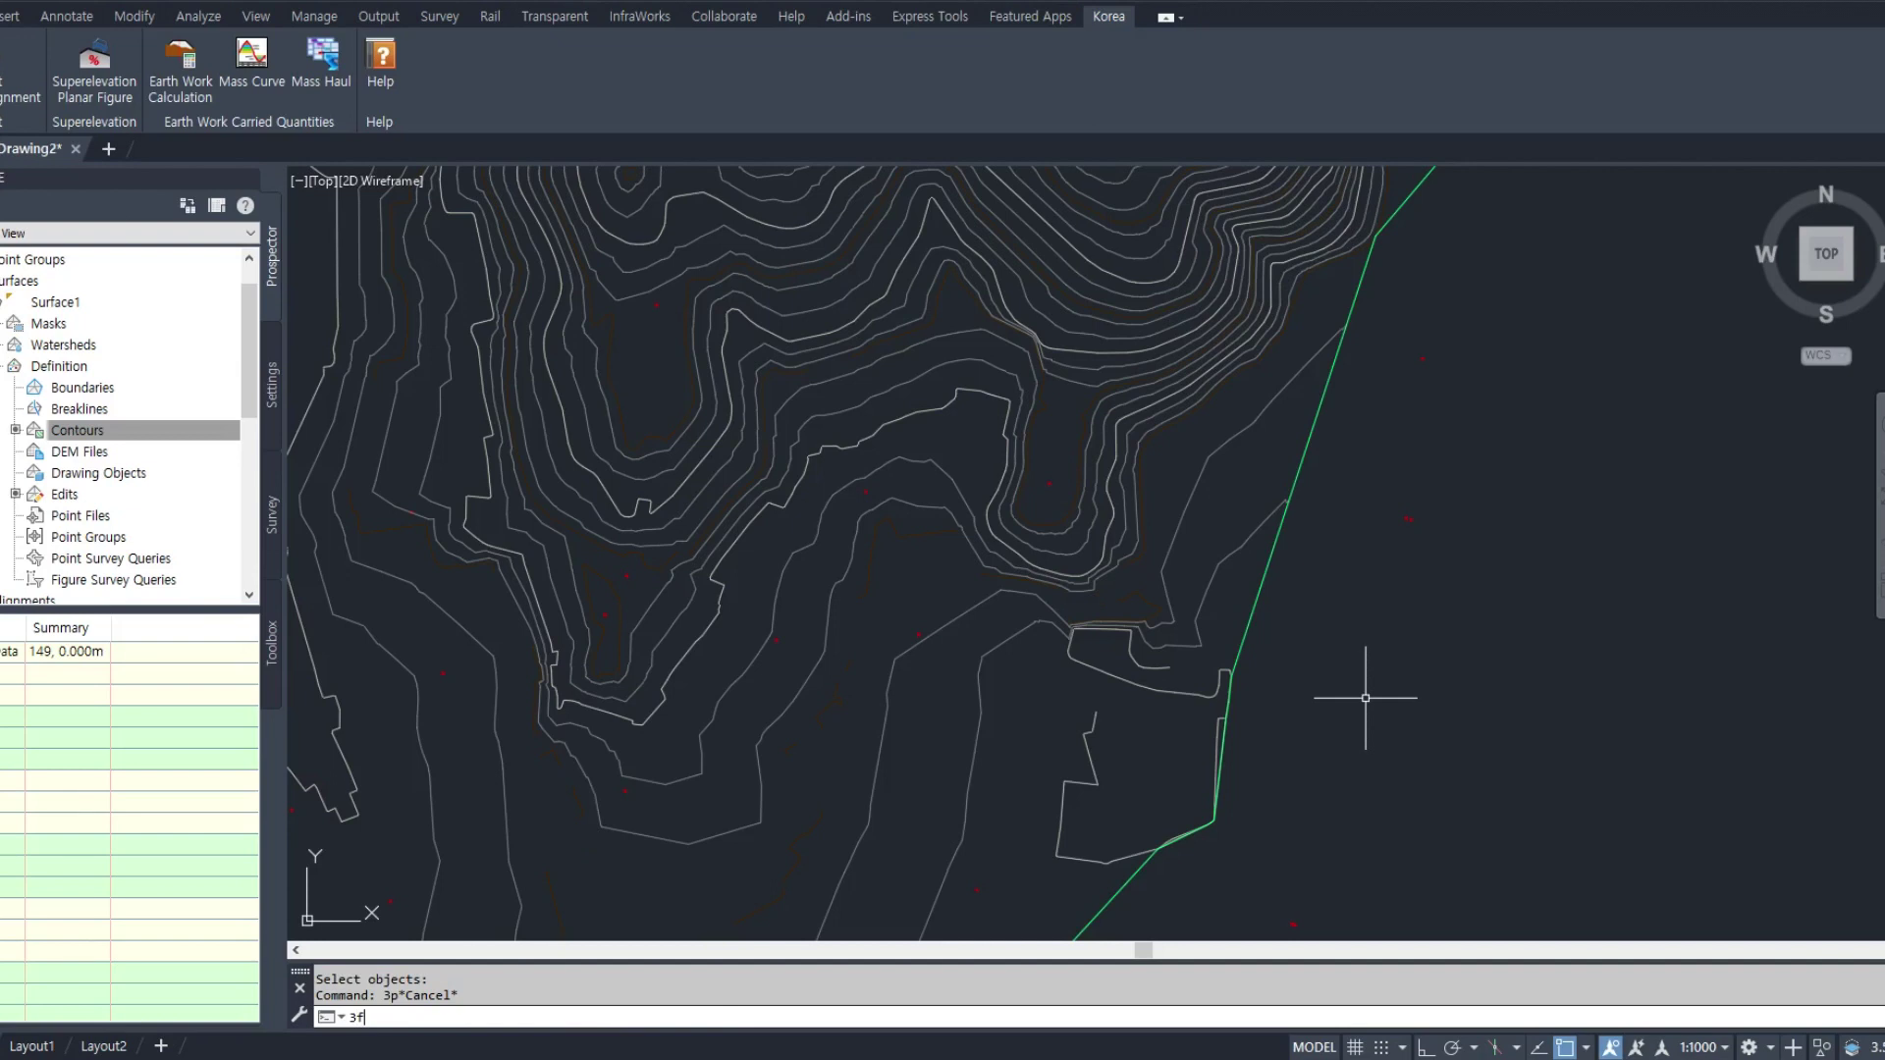
type("3f")
key("Return")
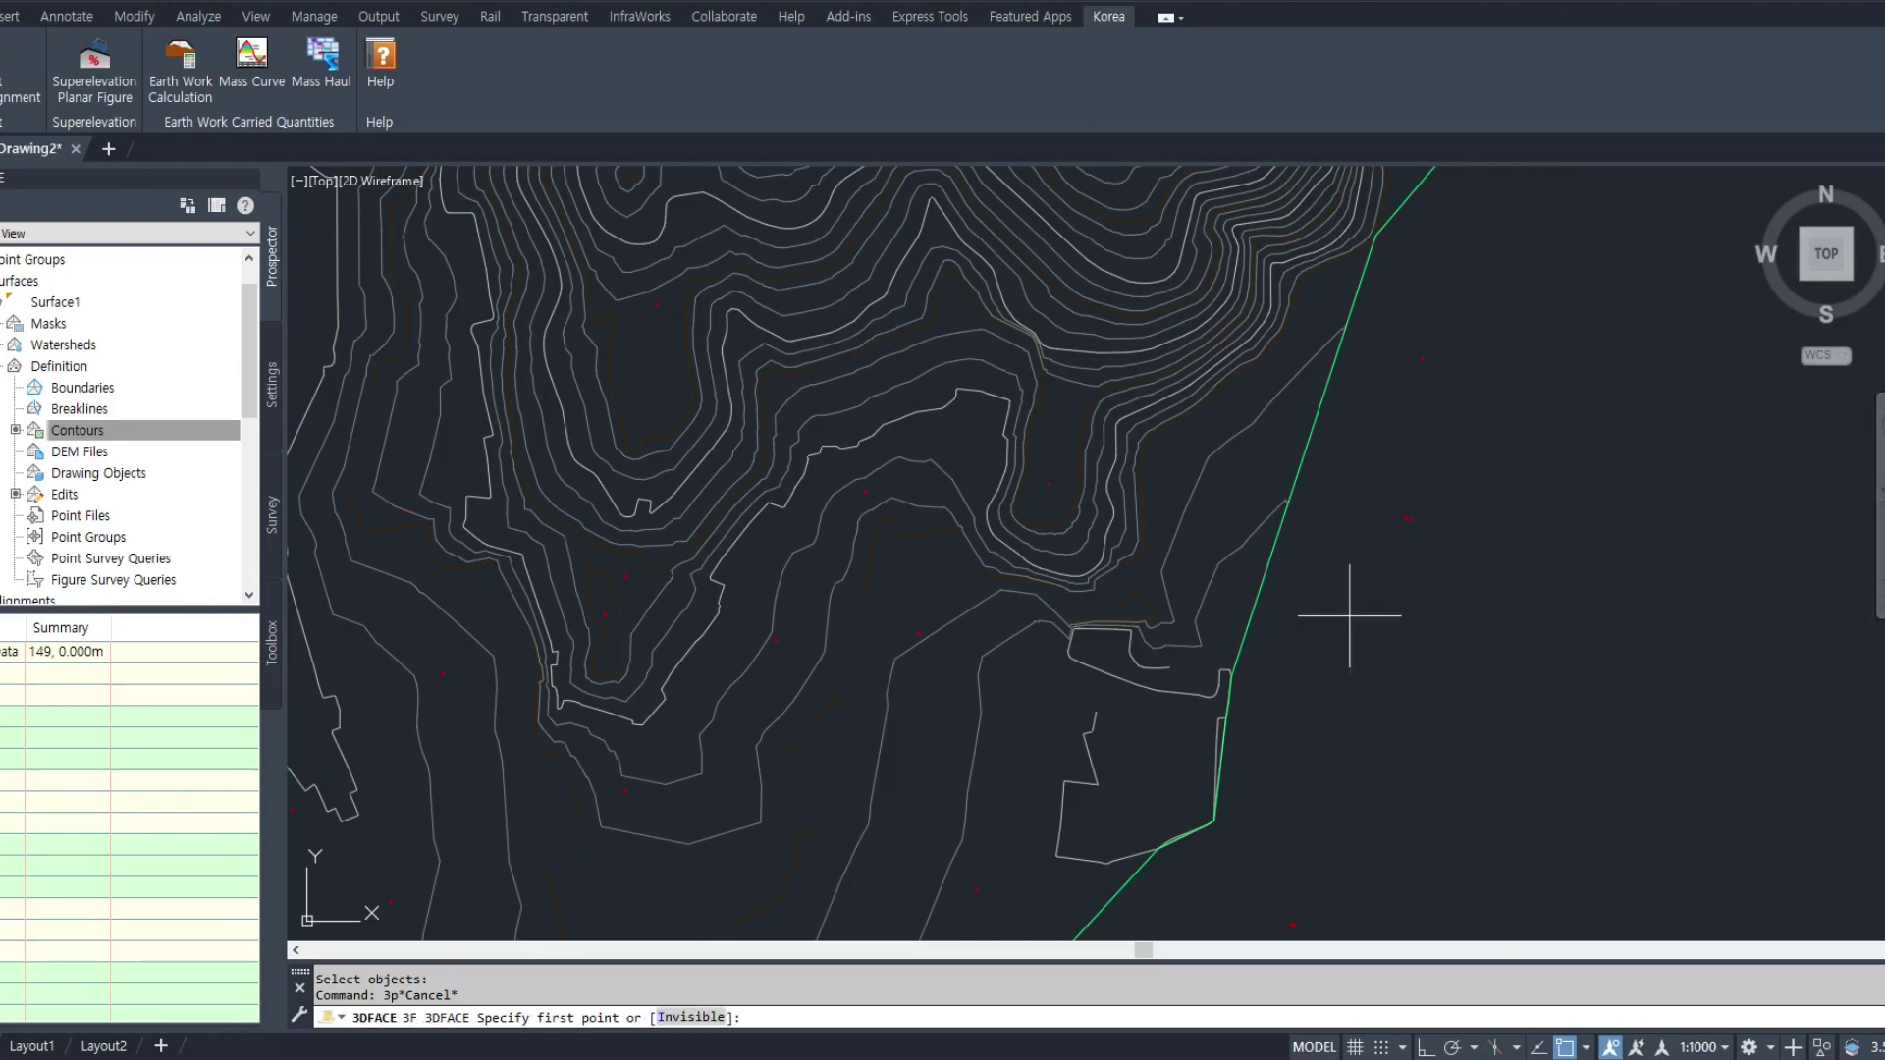
scroll(1349, 615, "up", 2)
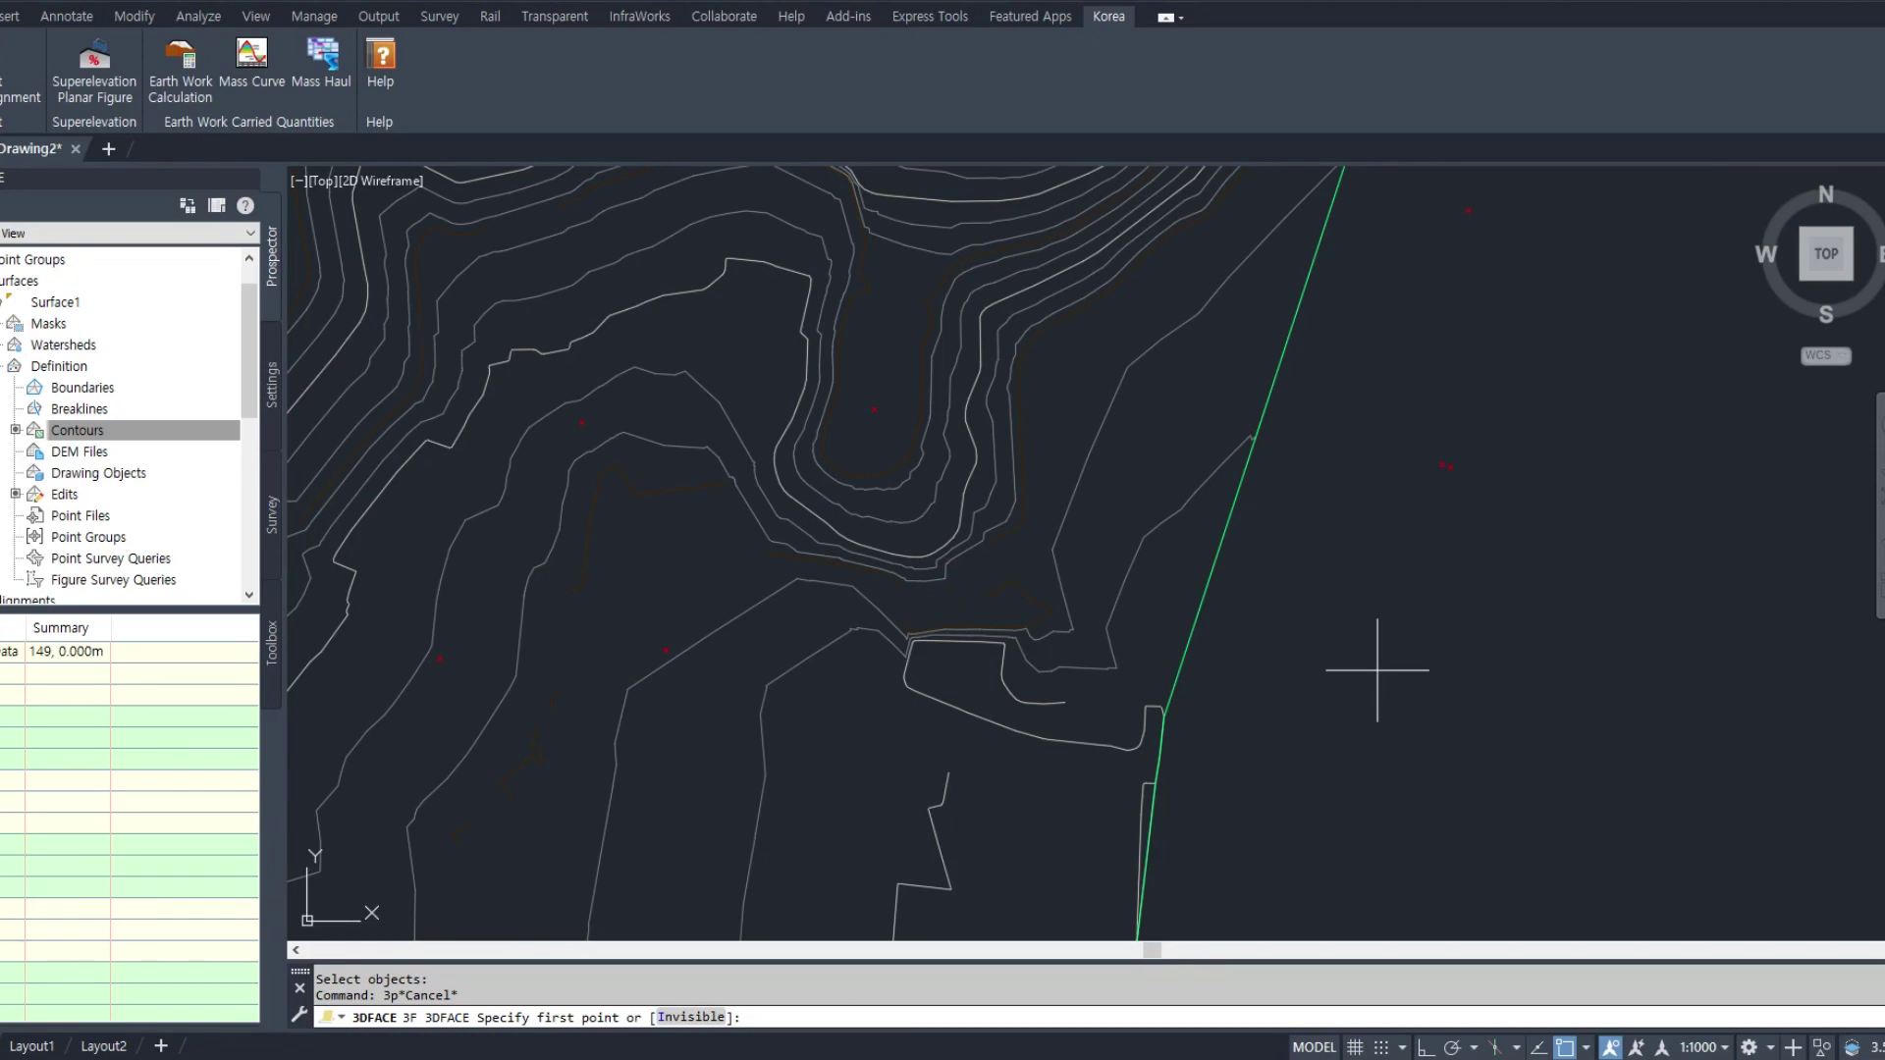
left_click(1372, 652)
left_click(1316, 566)
left_click(1432, 566)
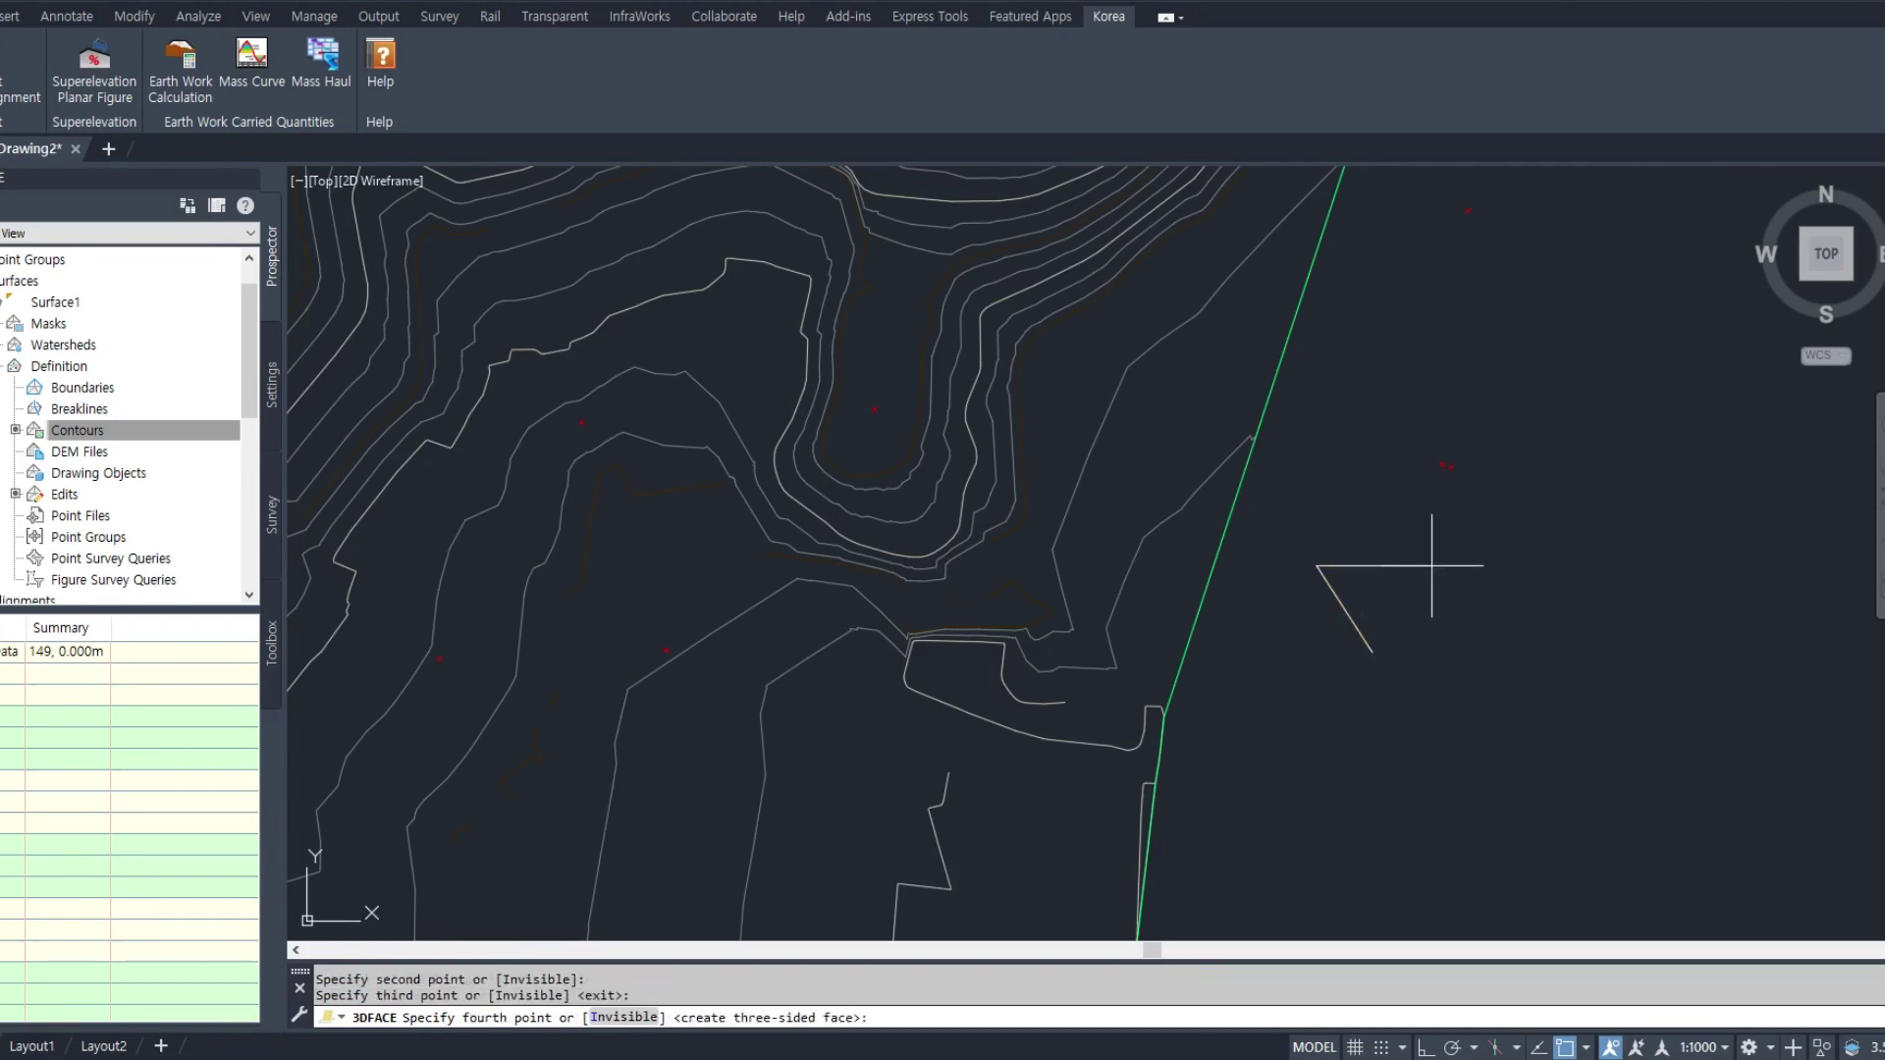
type("c")
key("Return")
key("Return")
key("Escape")
key("Escape")
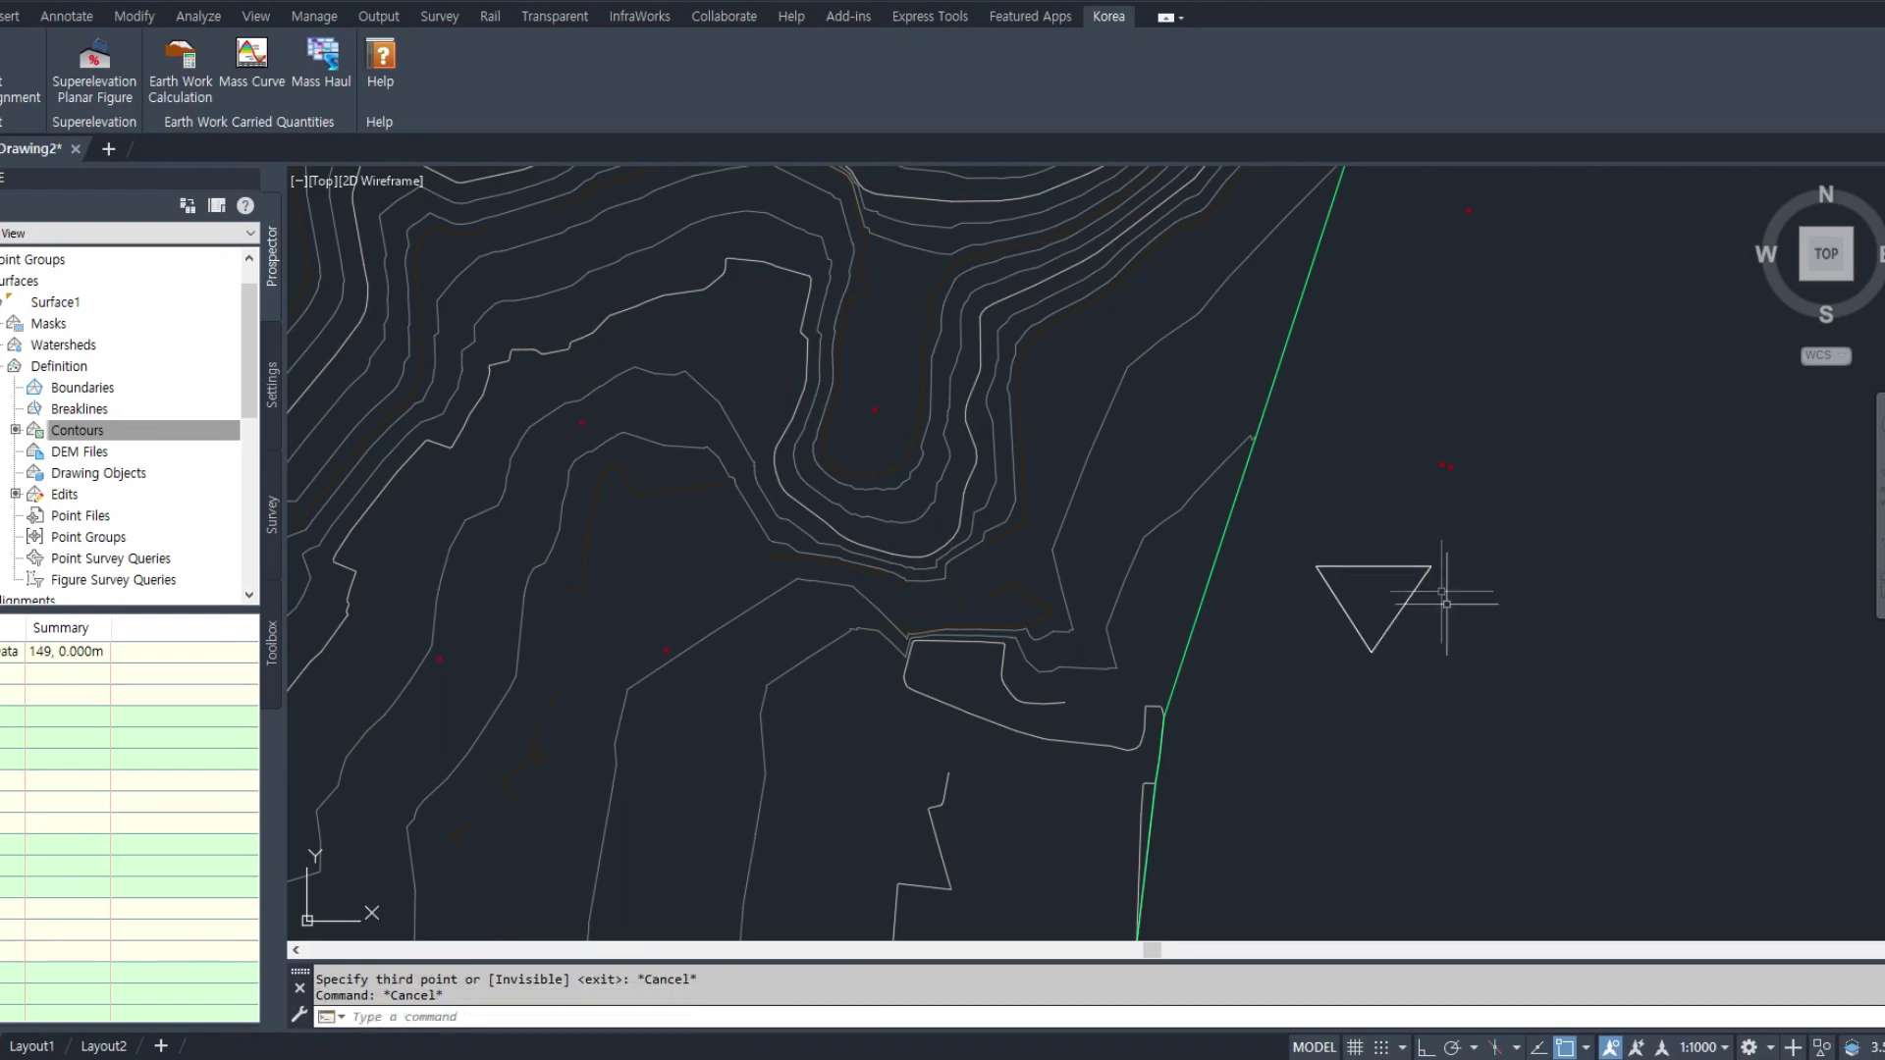
type("m")
key("Return")
left_click(1485, 527)
left_click(1308, 651)
key("Return")
left_click(1456, 643)
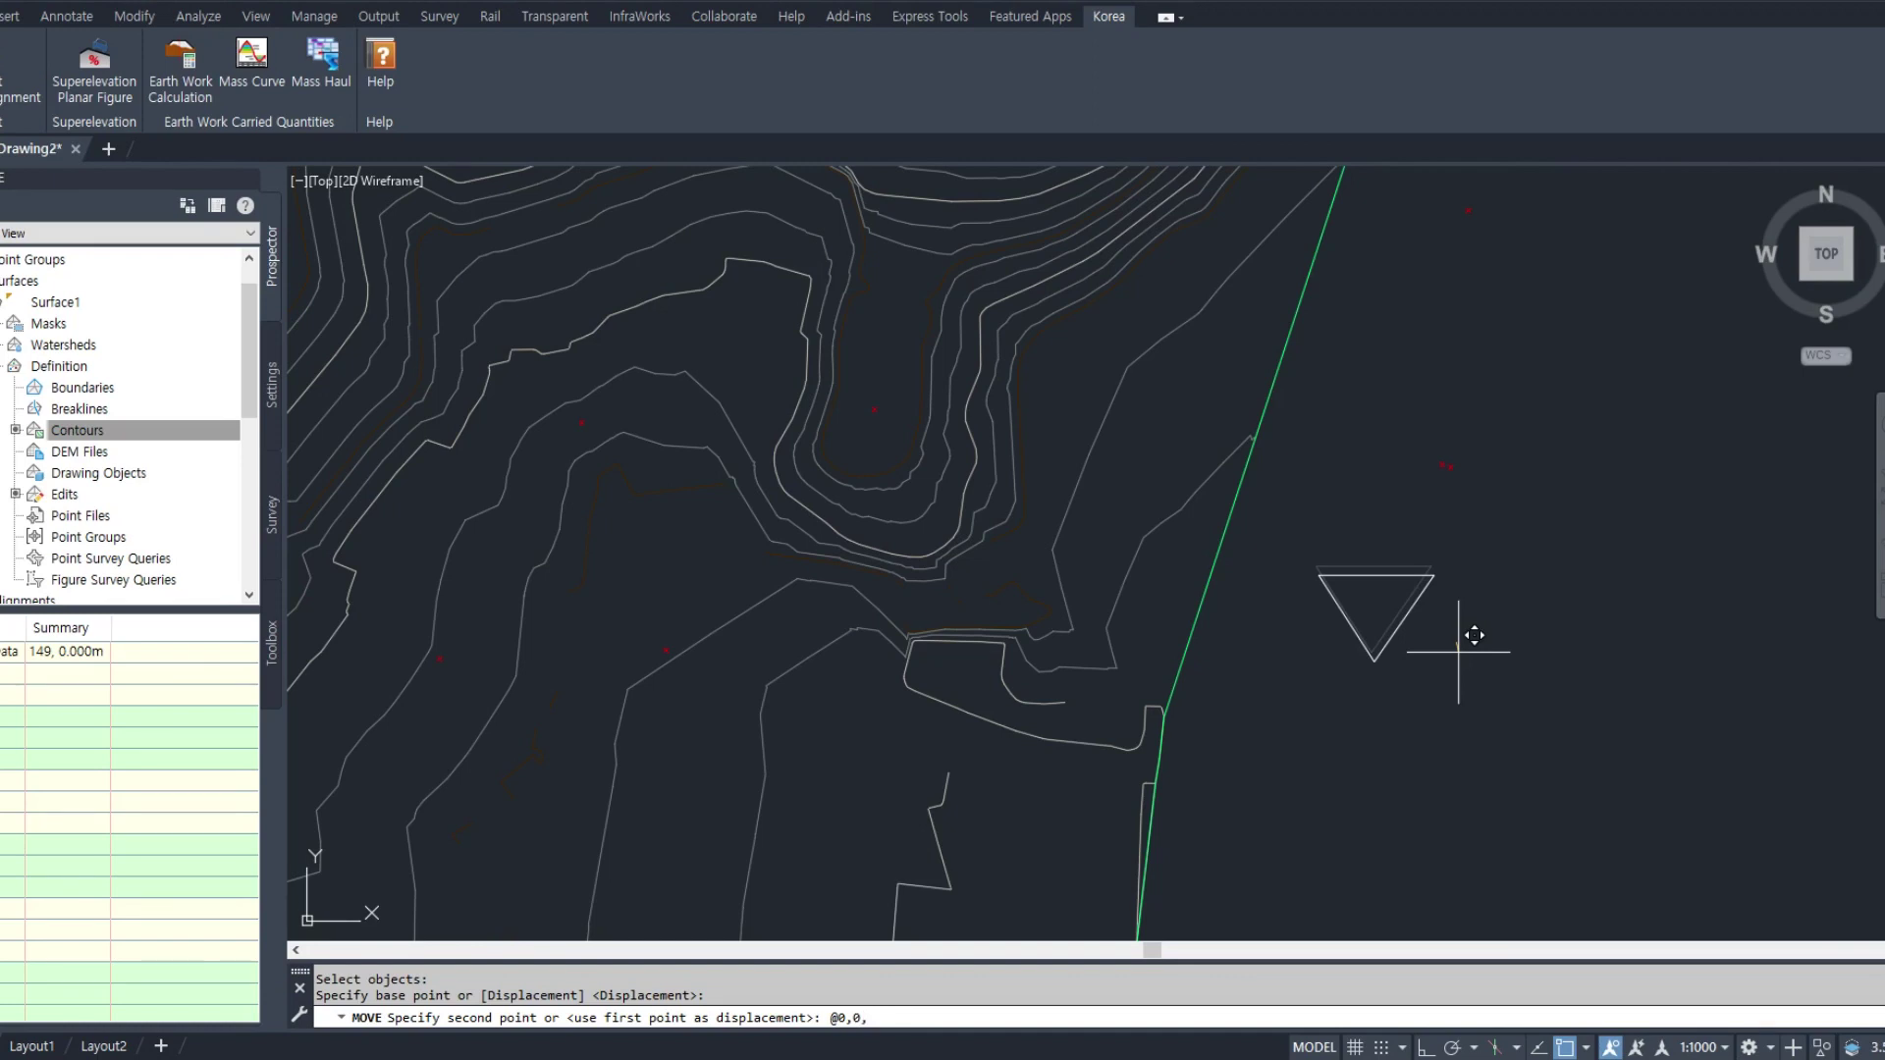
type("@0,0,2")
key("Escape")
key("Escape")
Stretch the triangular 3D face's upper-right corner vertically by @0,0,15
type("s")
key("Return")
left_click(1453, 528)
left_click(1414, 589)
key("Return")
left_click(1473, 589)
type("@")
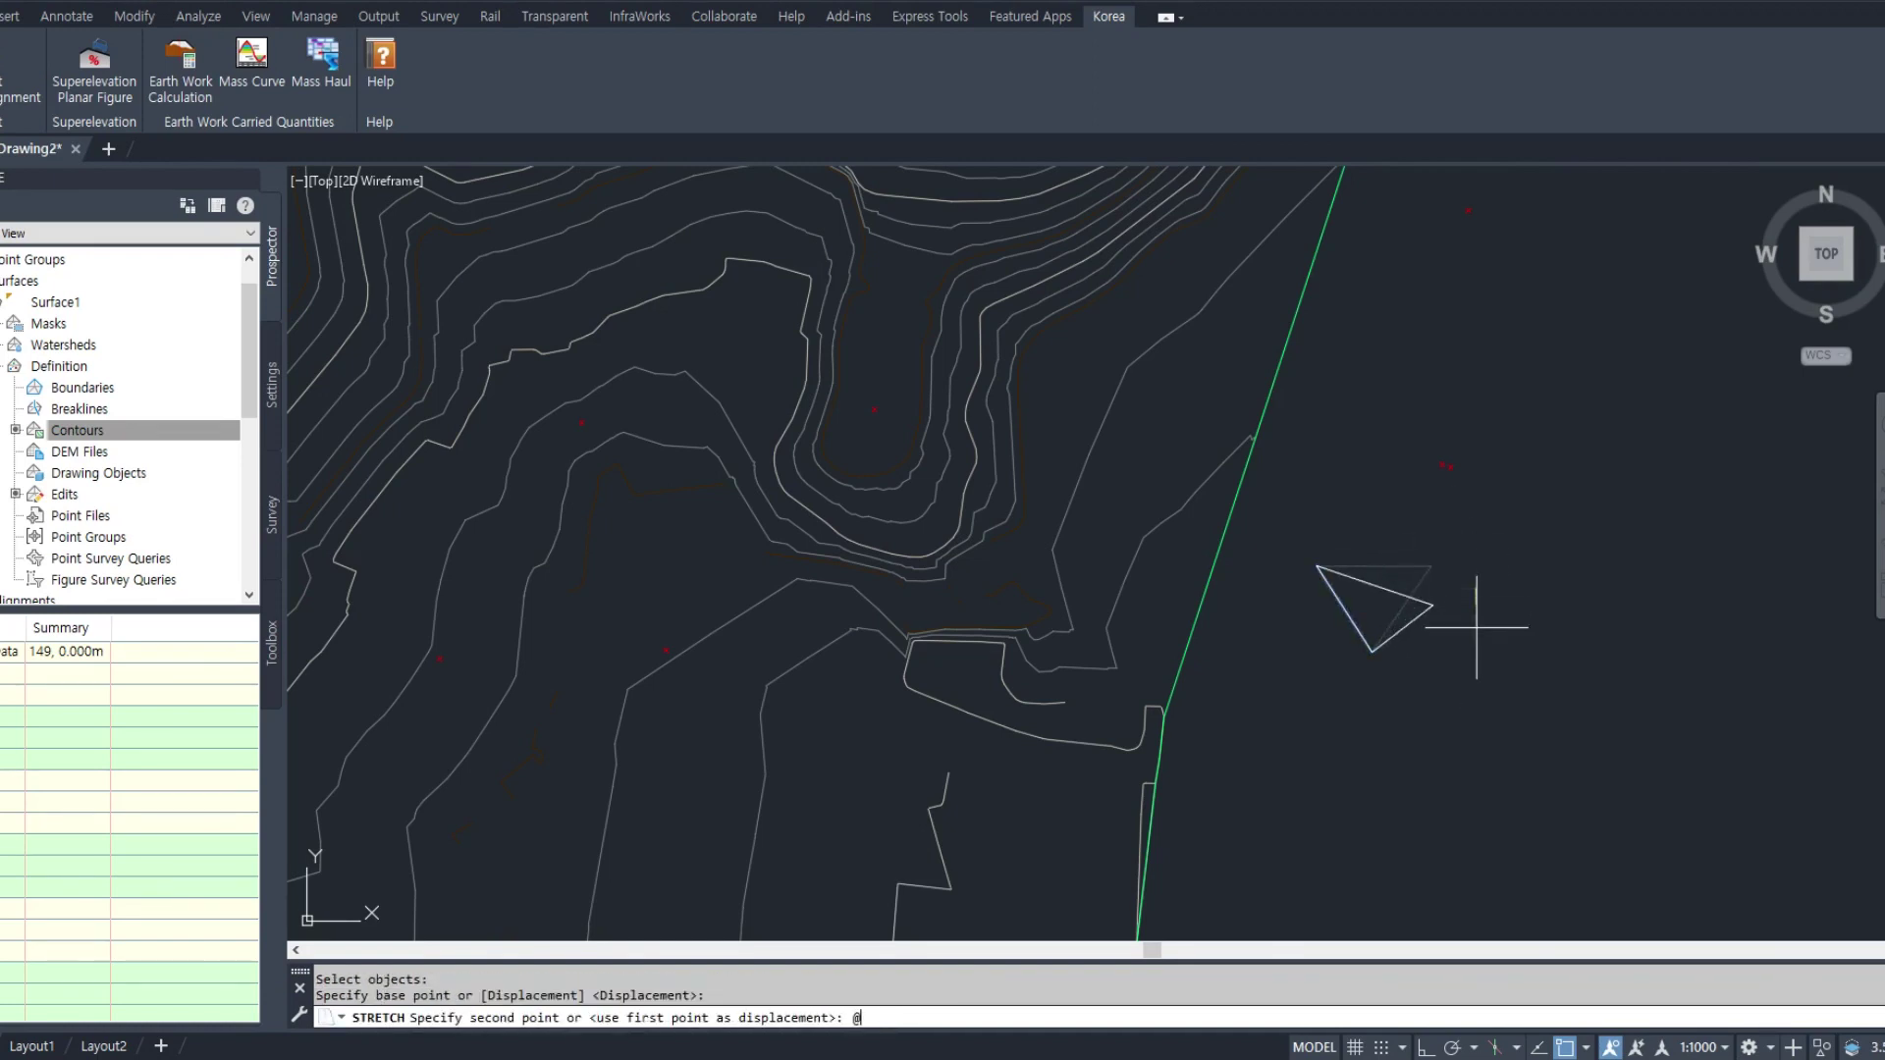
type("0,0,15")
key("Return")
key("Escape")
key("Escape")
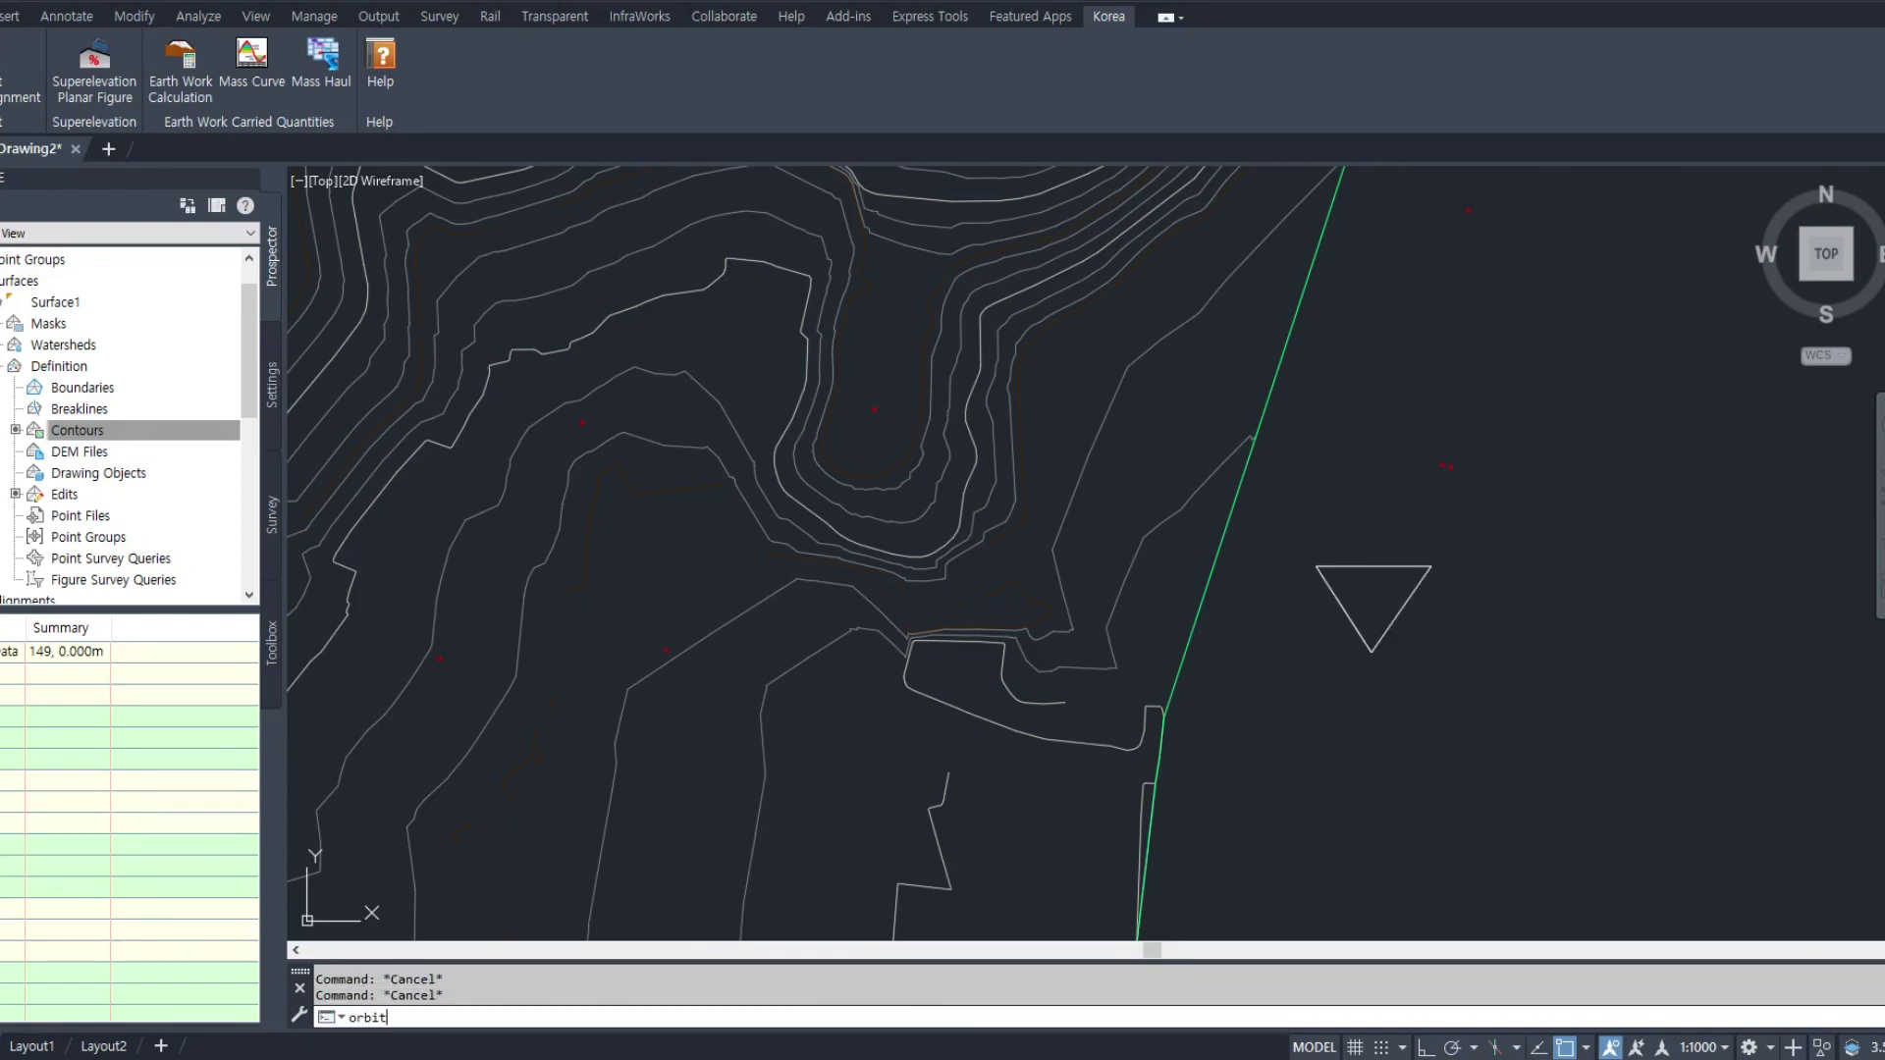
Orbit the model to a tilted 3D view and examine the surface together with the stretched 3D face
type("orbit")
key("Return")
left_click_drag(897, 586, 979, 476)
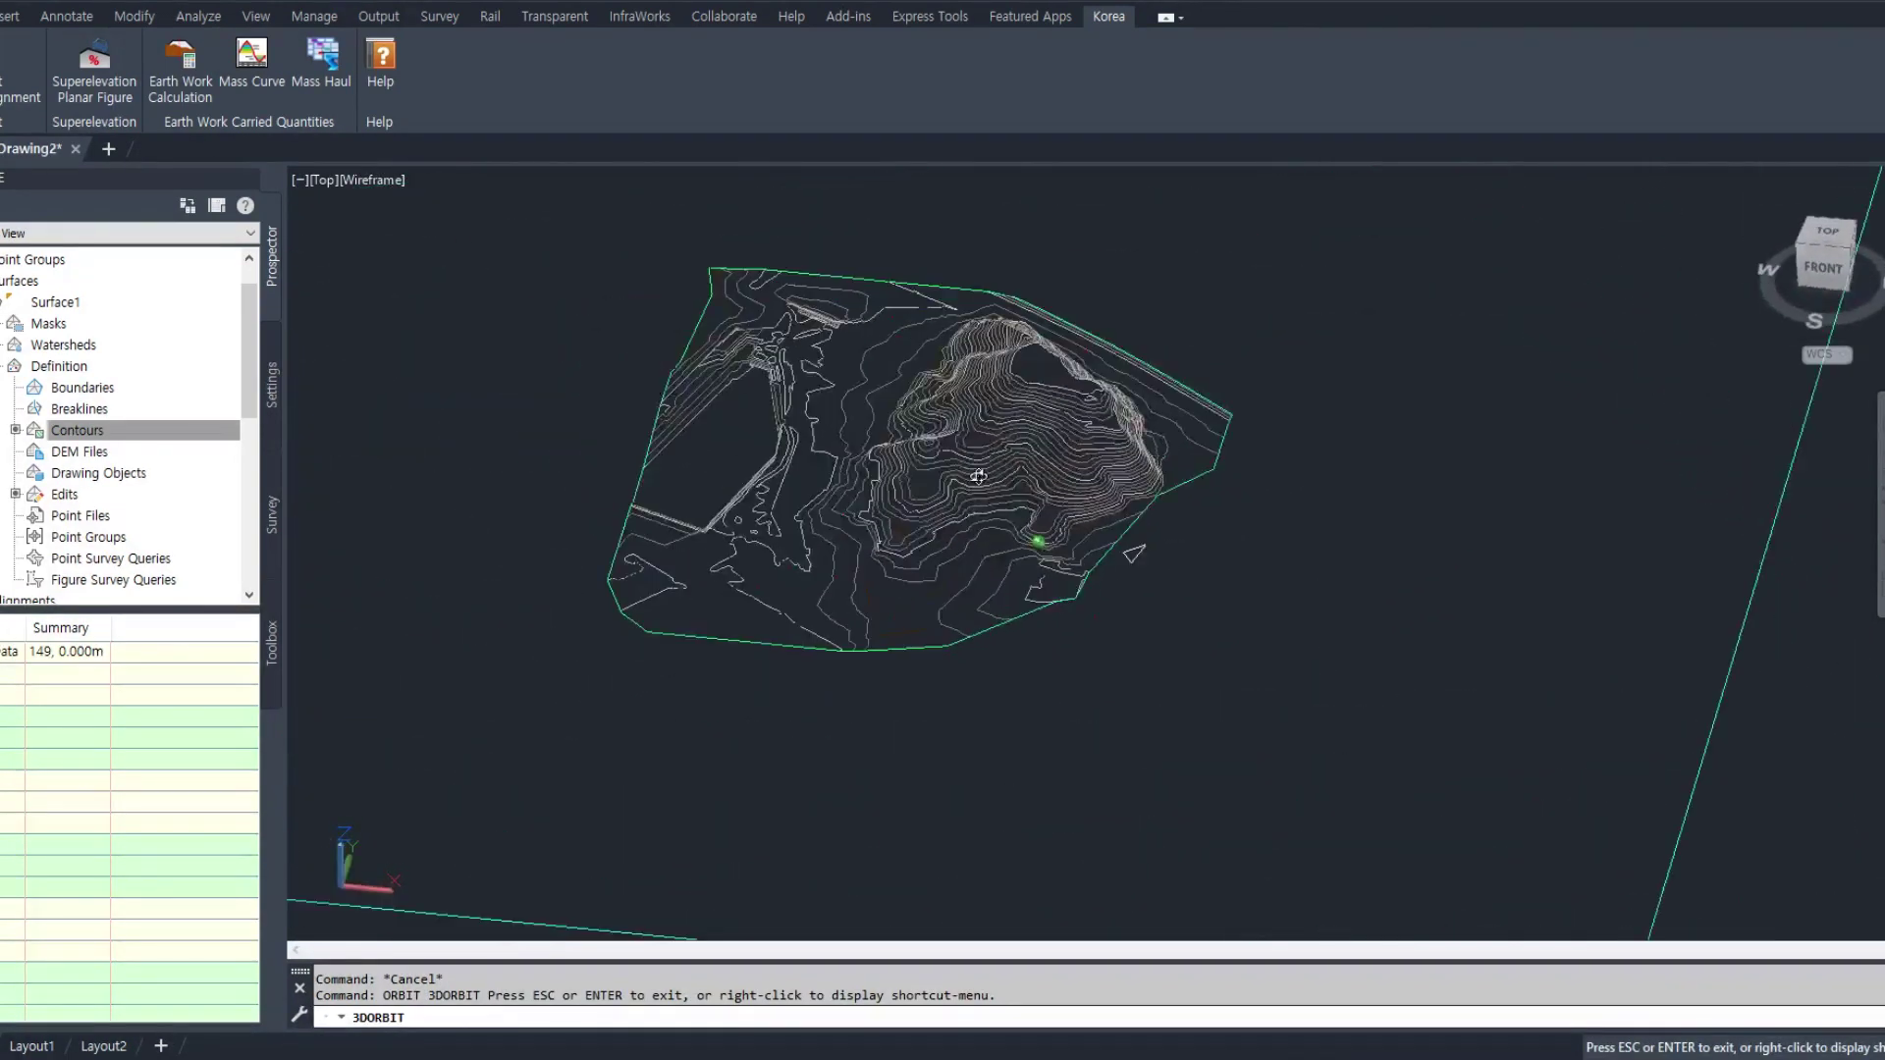
scroll(1076, 519, "up", 2)
left_click_drag(1072, 558, 1074, 518)
right_click(1074, 518)
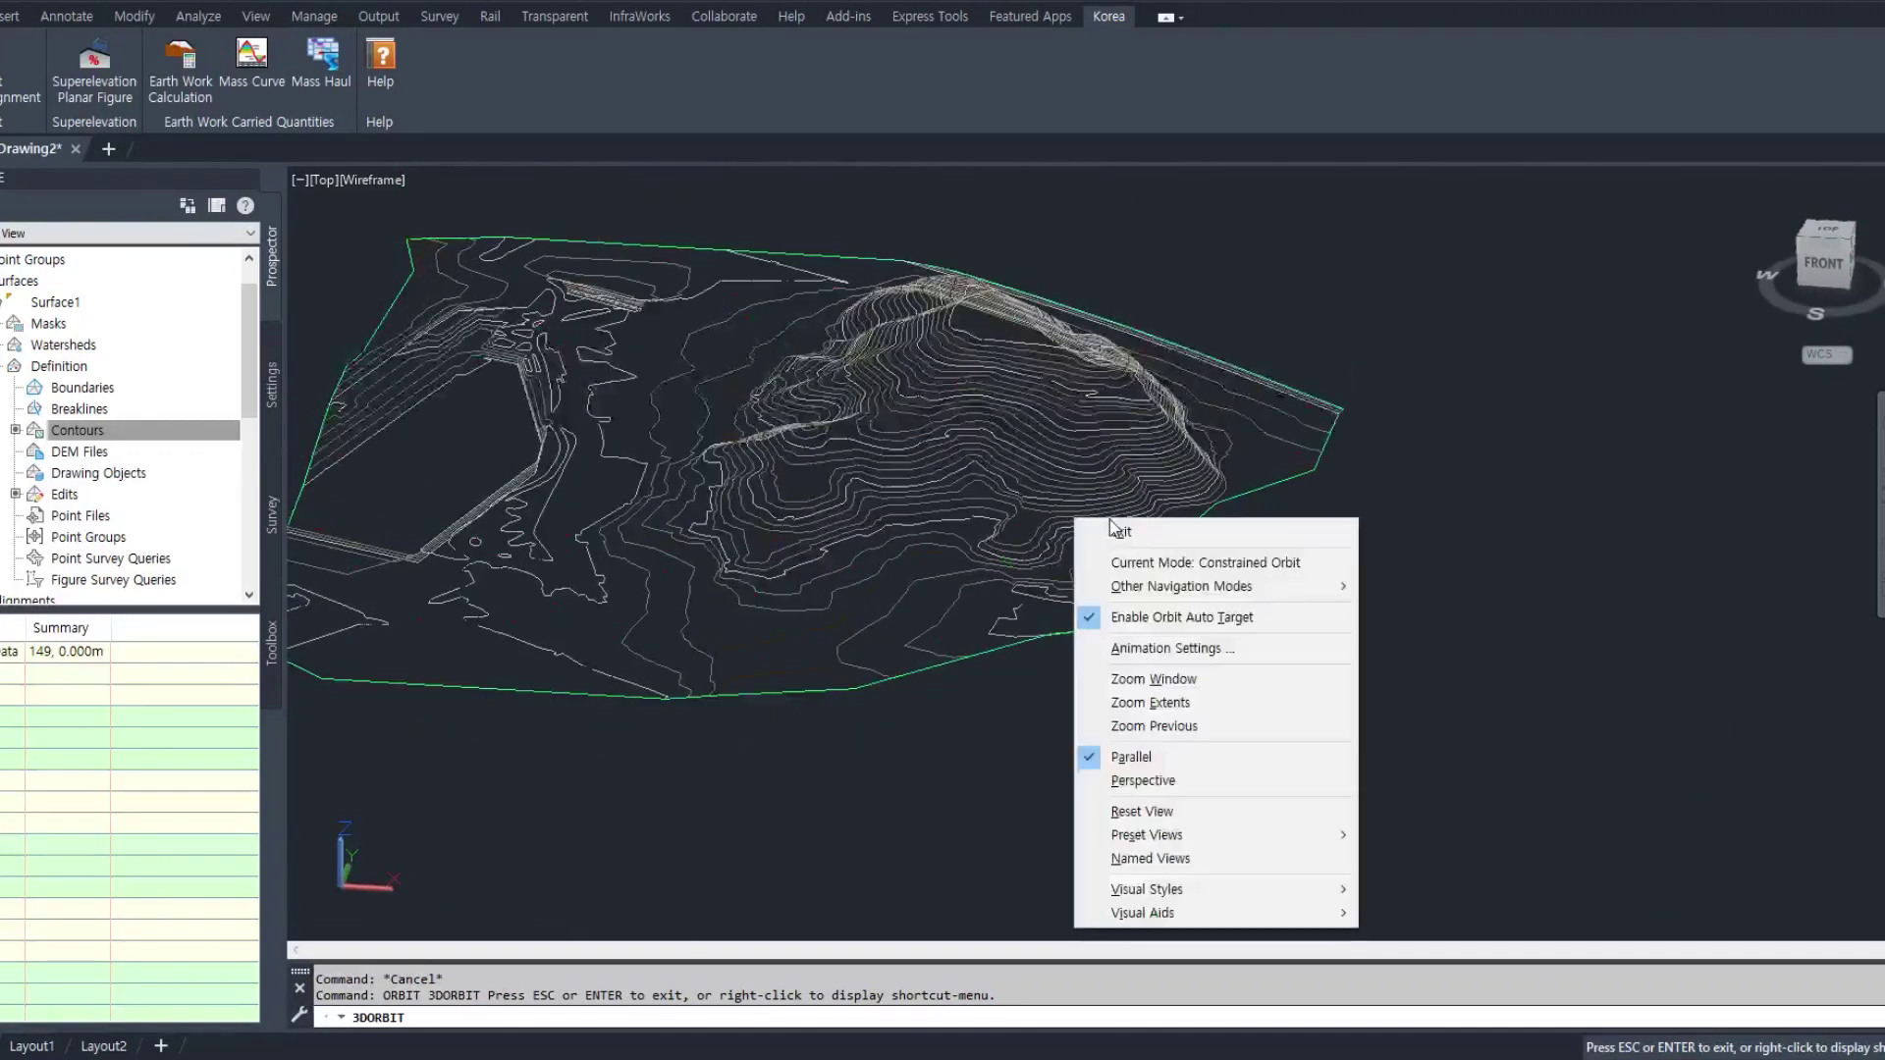
left_click(1118, 530)
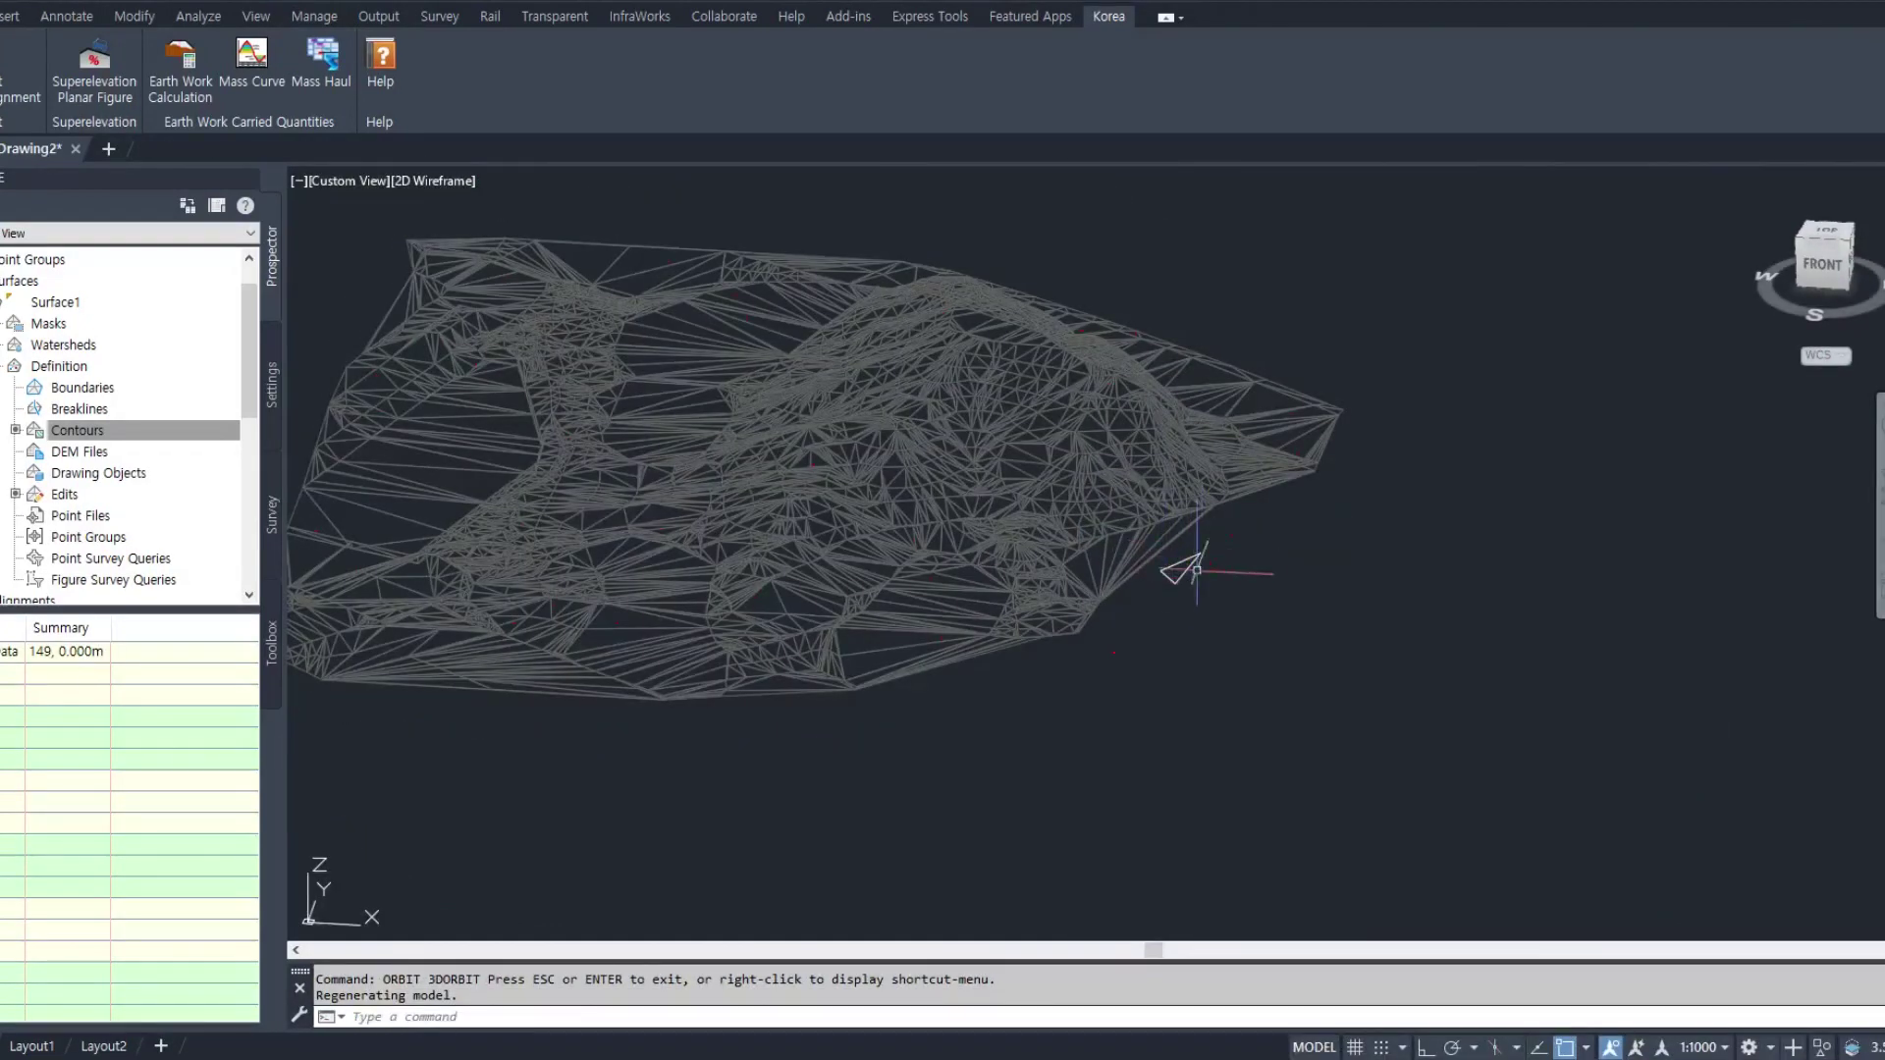
scroll(1227, 619, "down", 6)
scroll(1216, 700, "up", 5)
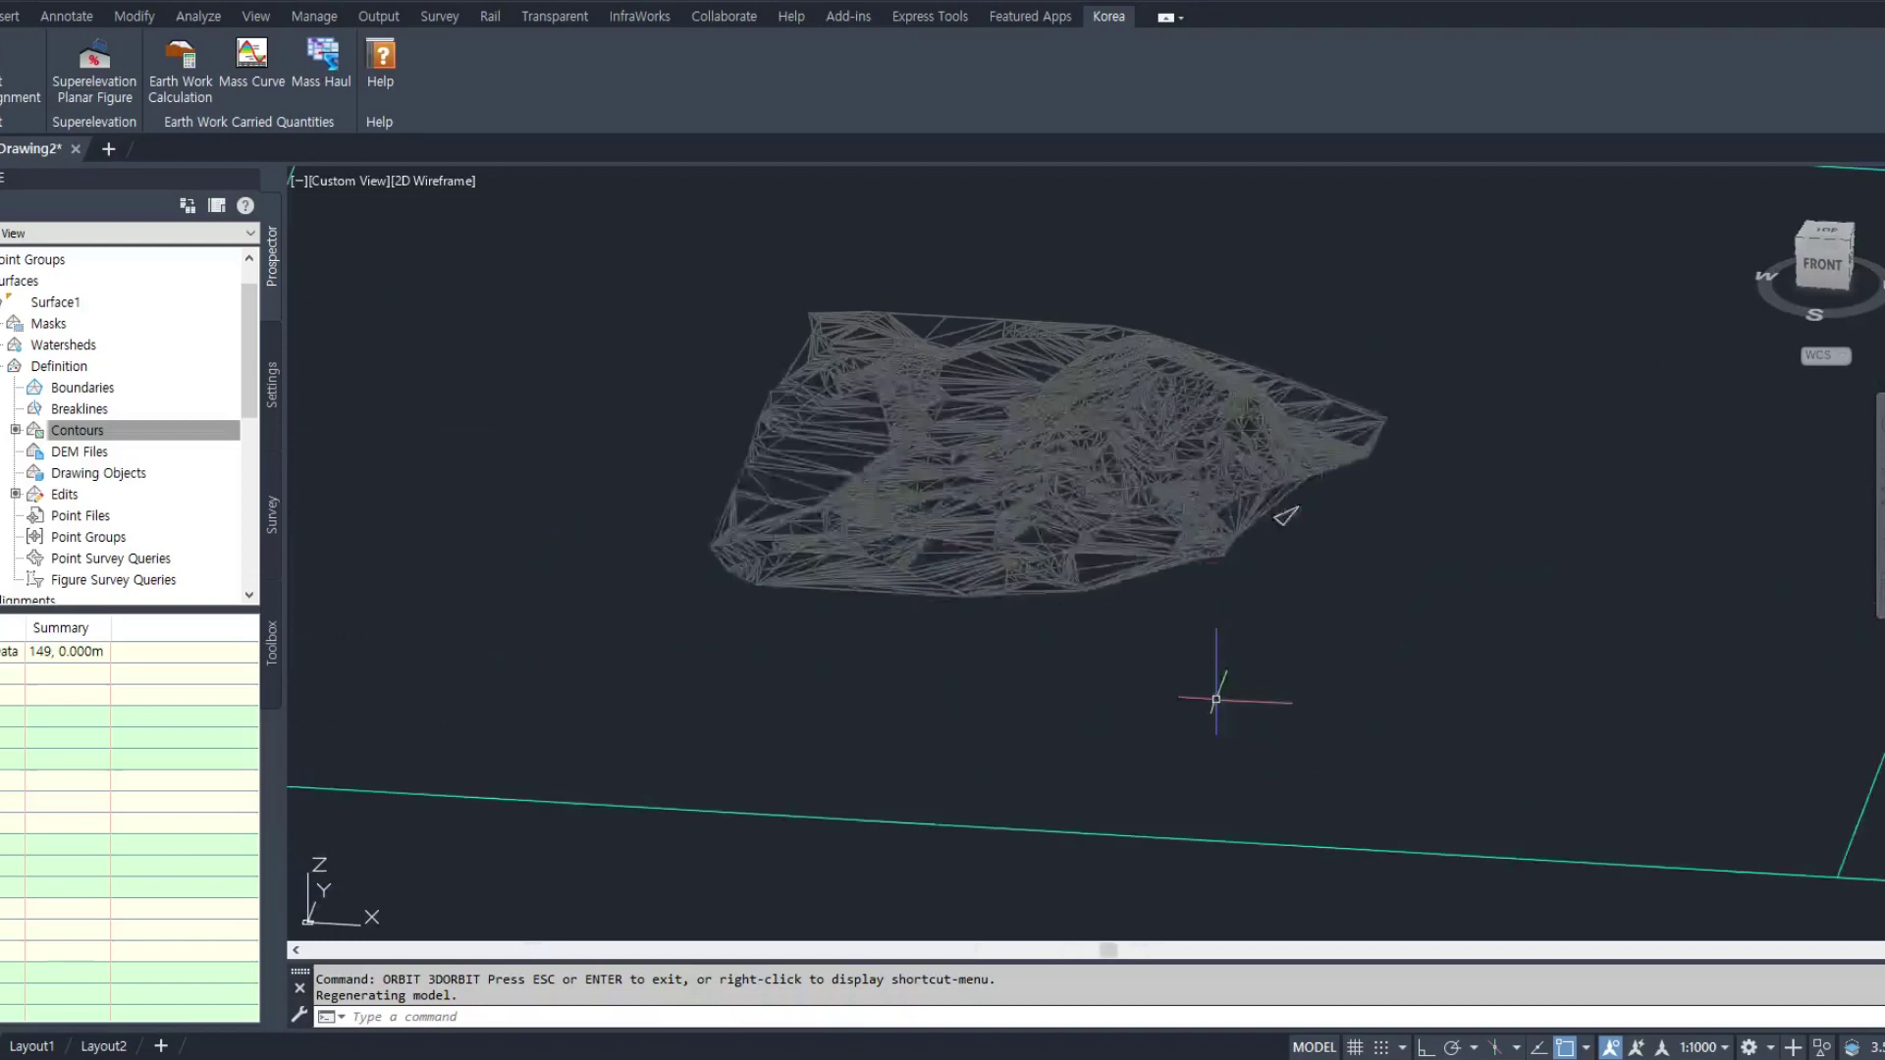
Add all the elevation blocks across the terrain to Surface1's definition as drawing objects of type Blocks
left_click(93, 474)
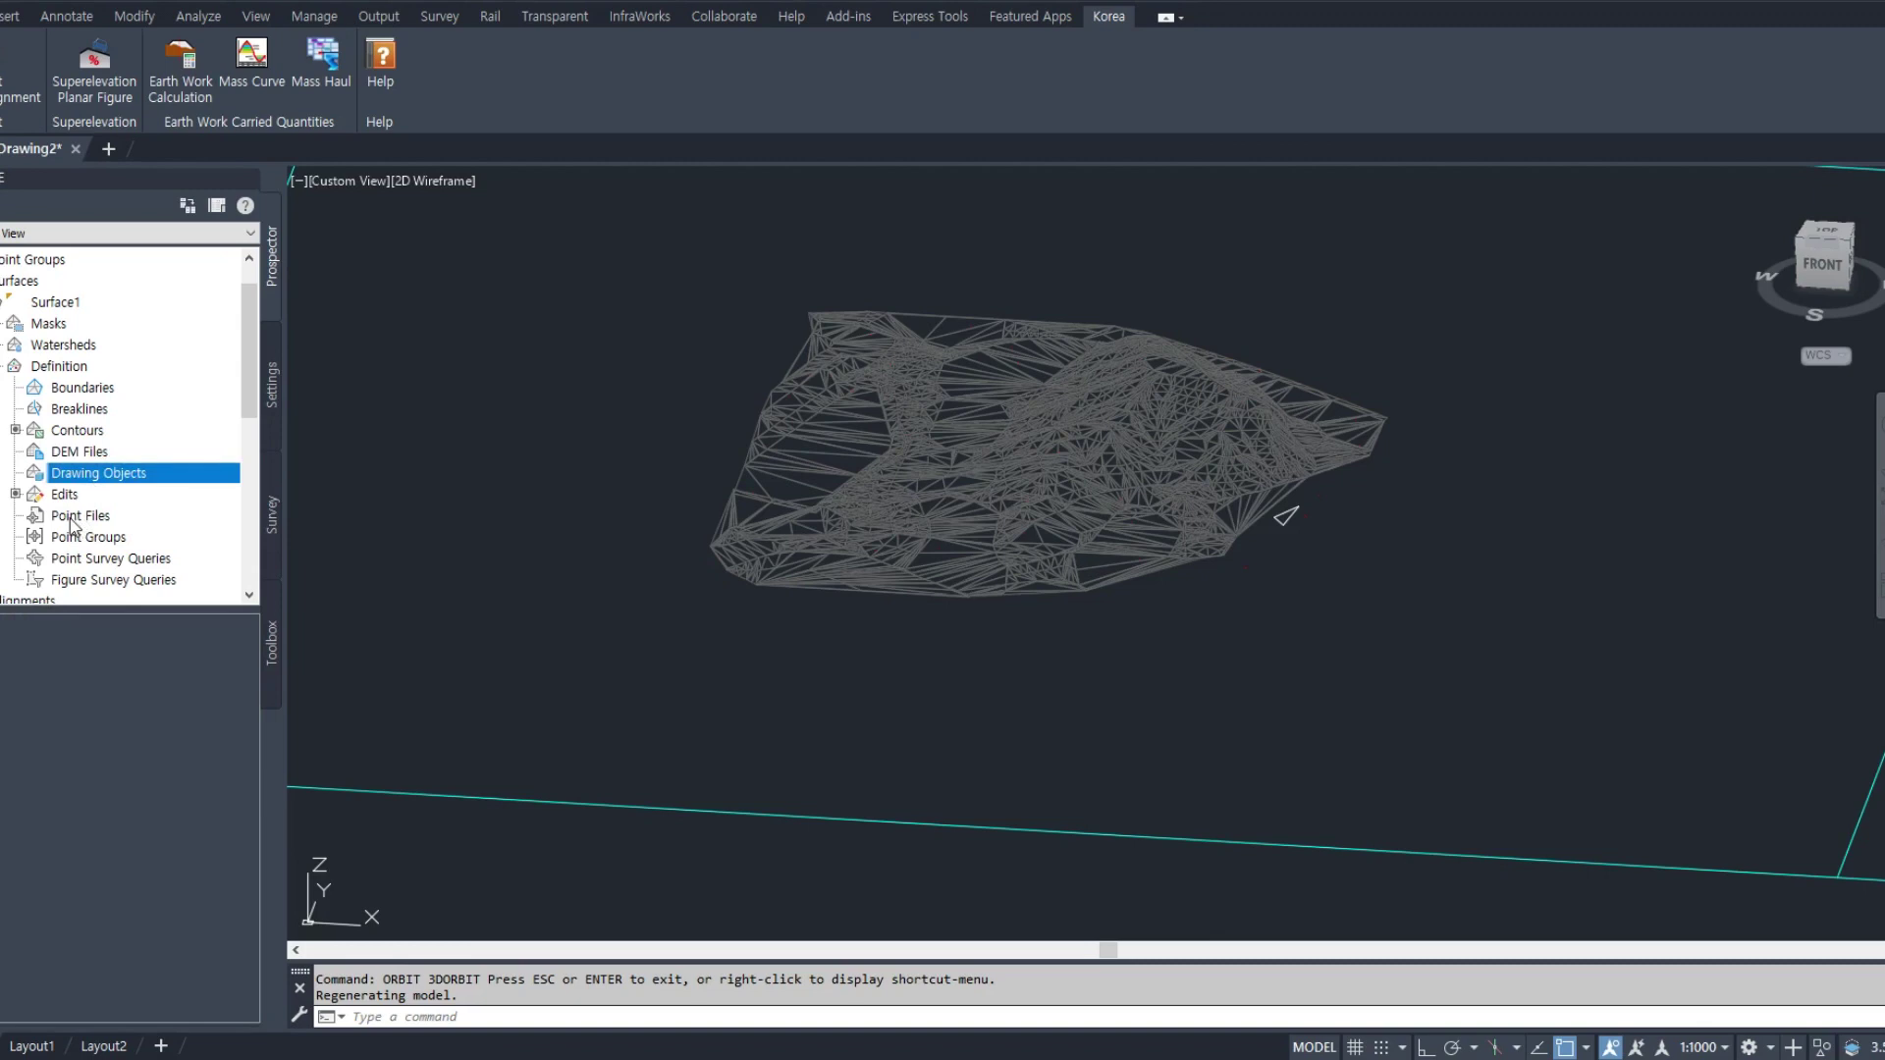
left_click(72, 517)
right_click(80, 474)
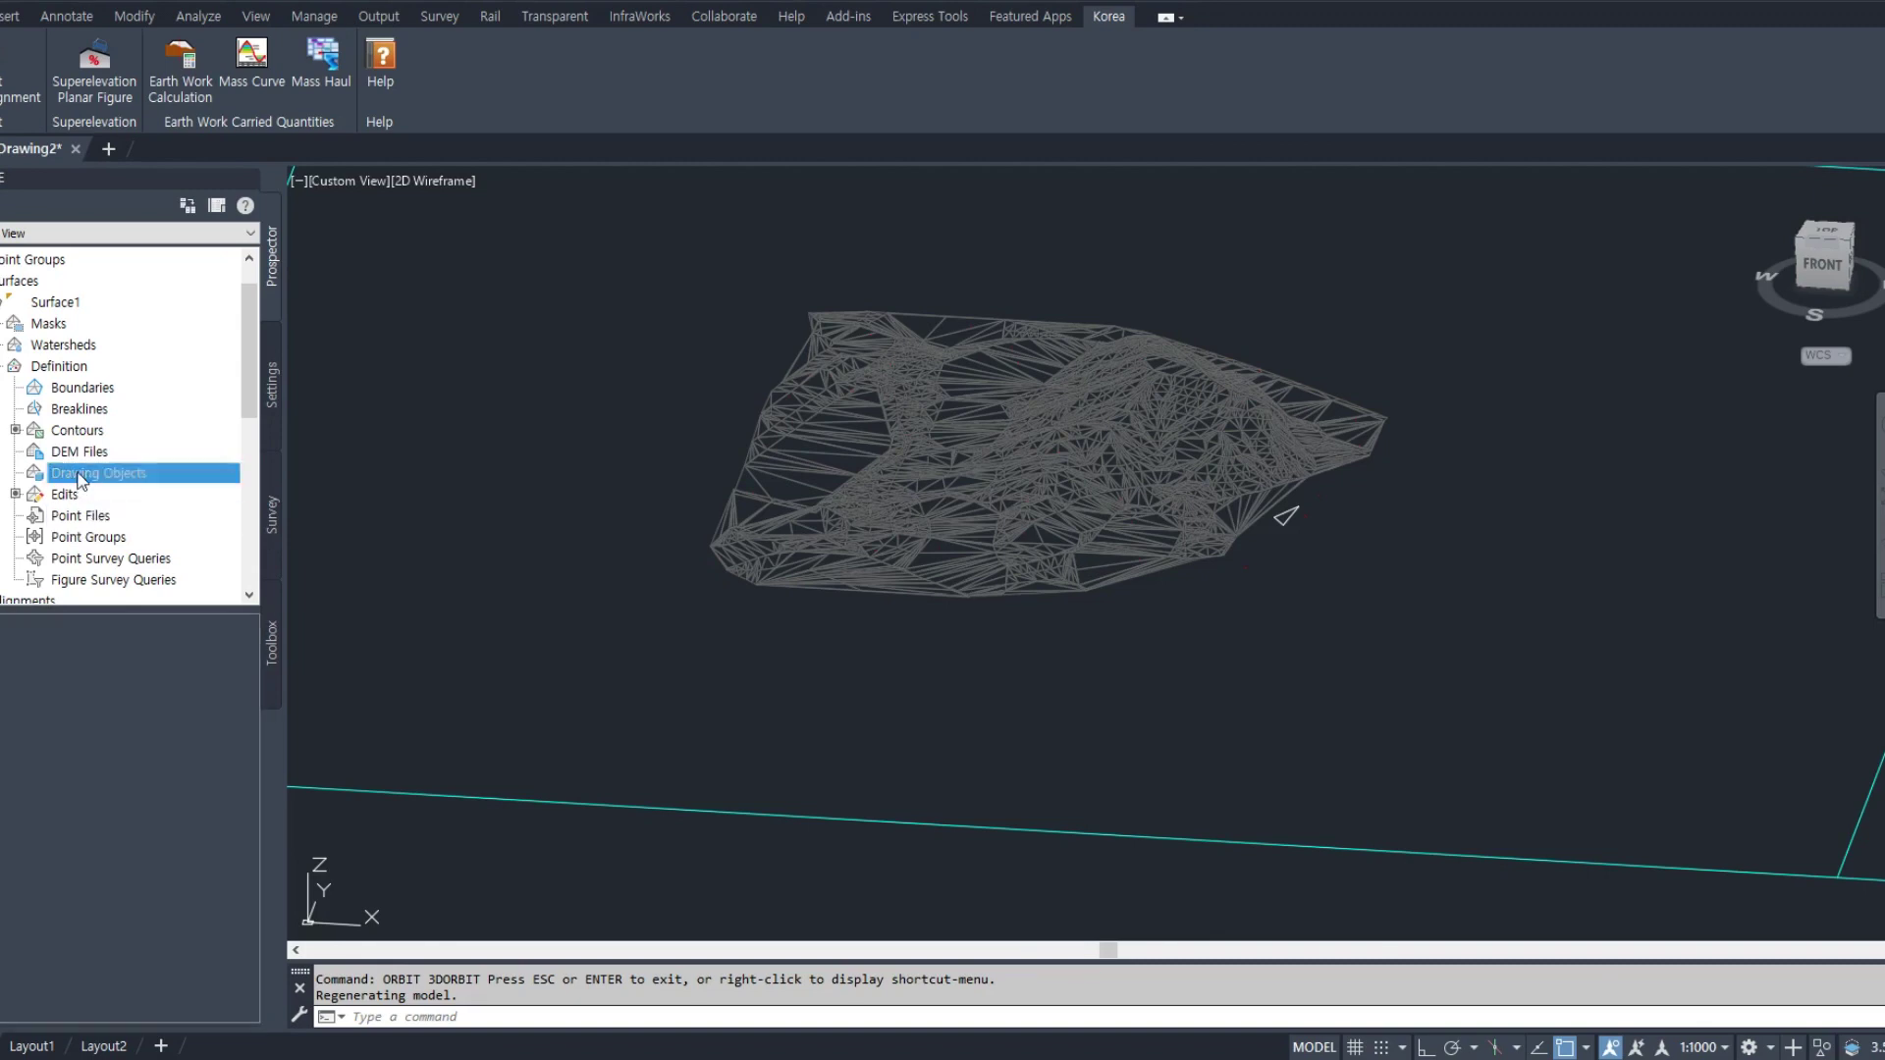
left_click(110, 487)
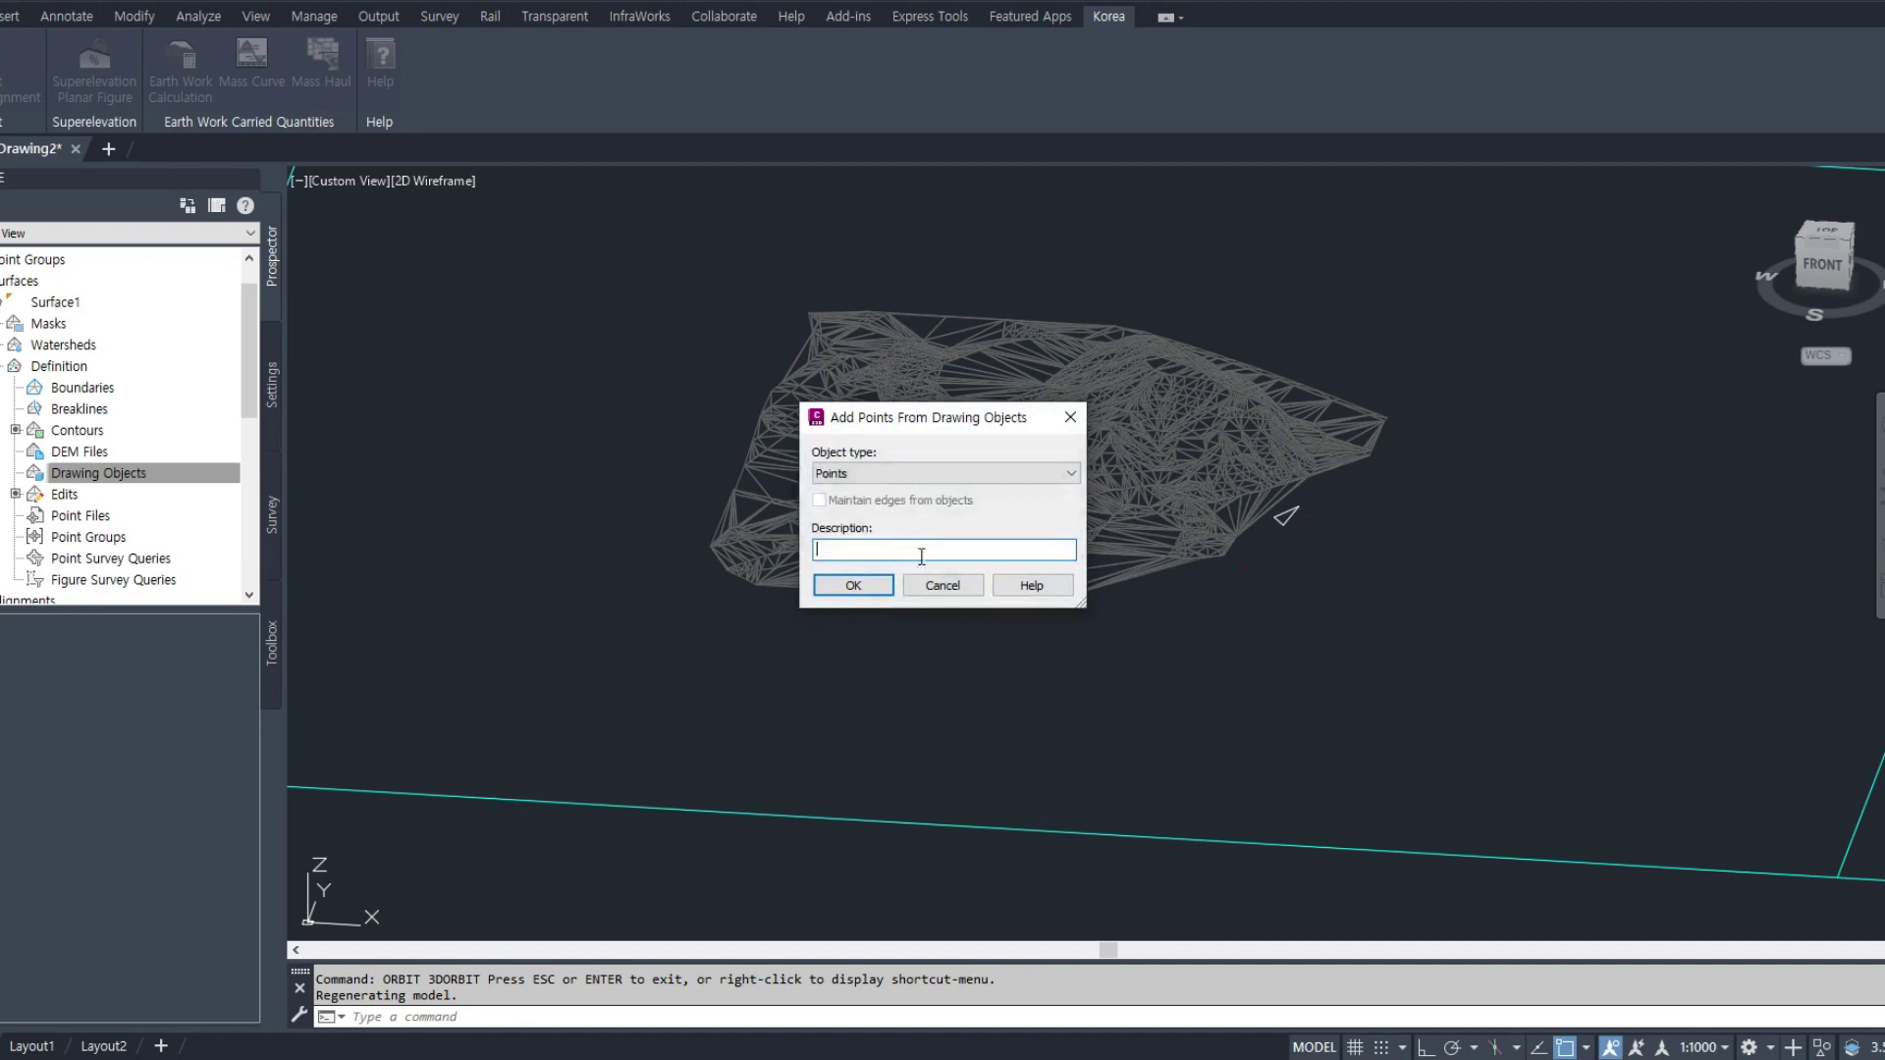
left_click(920, 474)
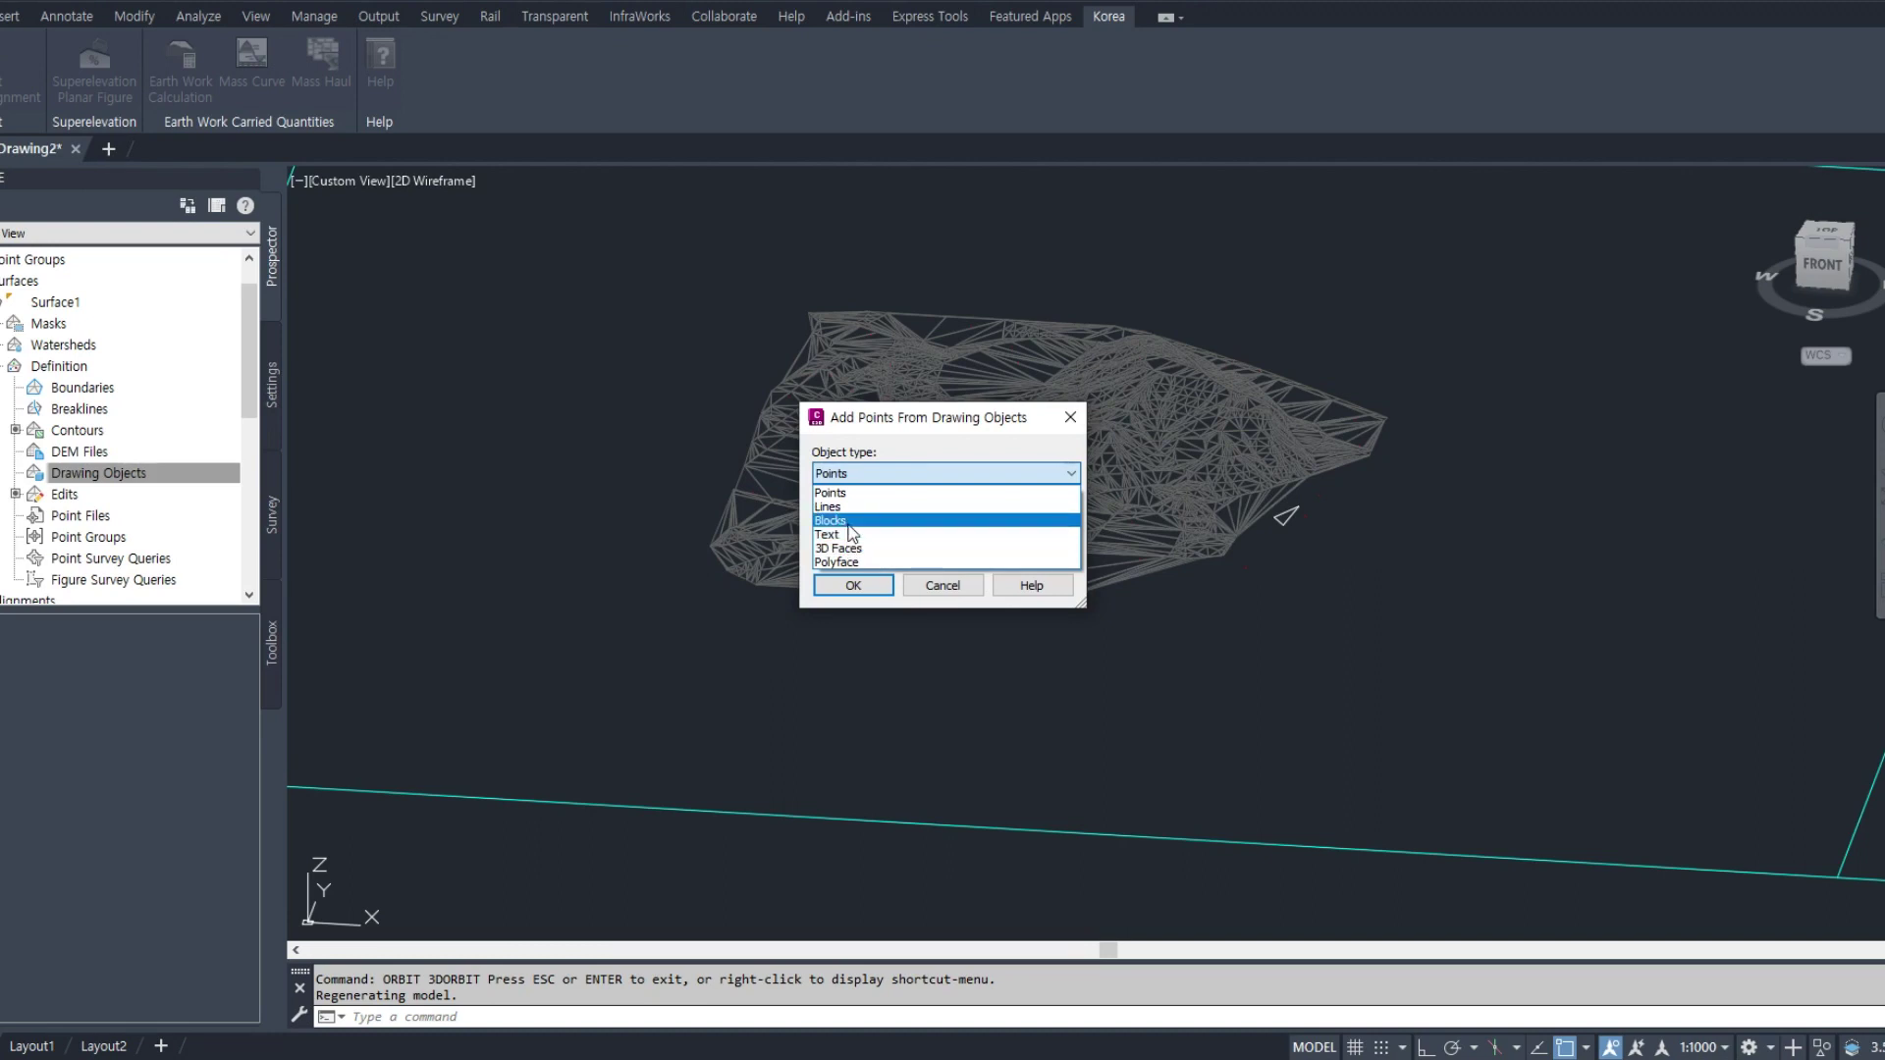
left_click(849, 521)
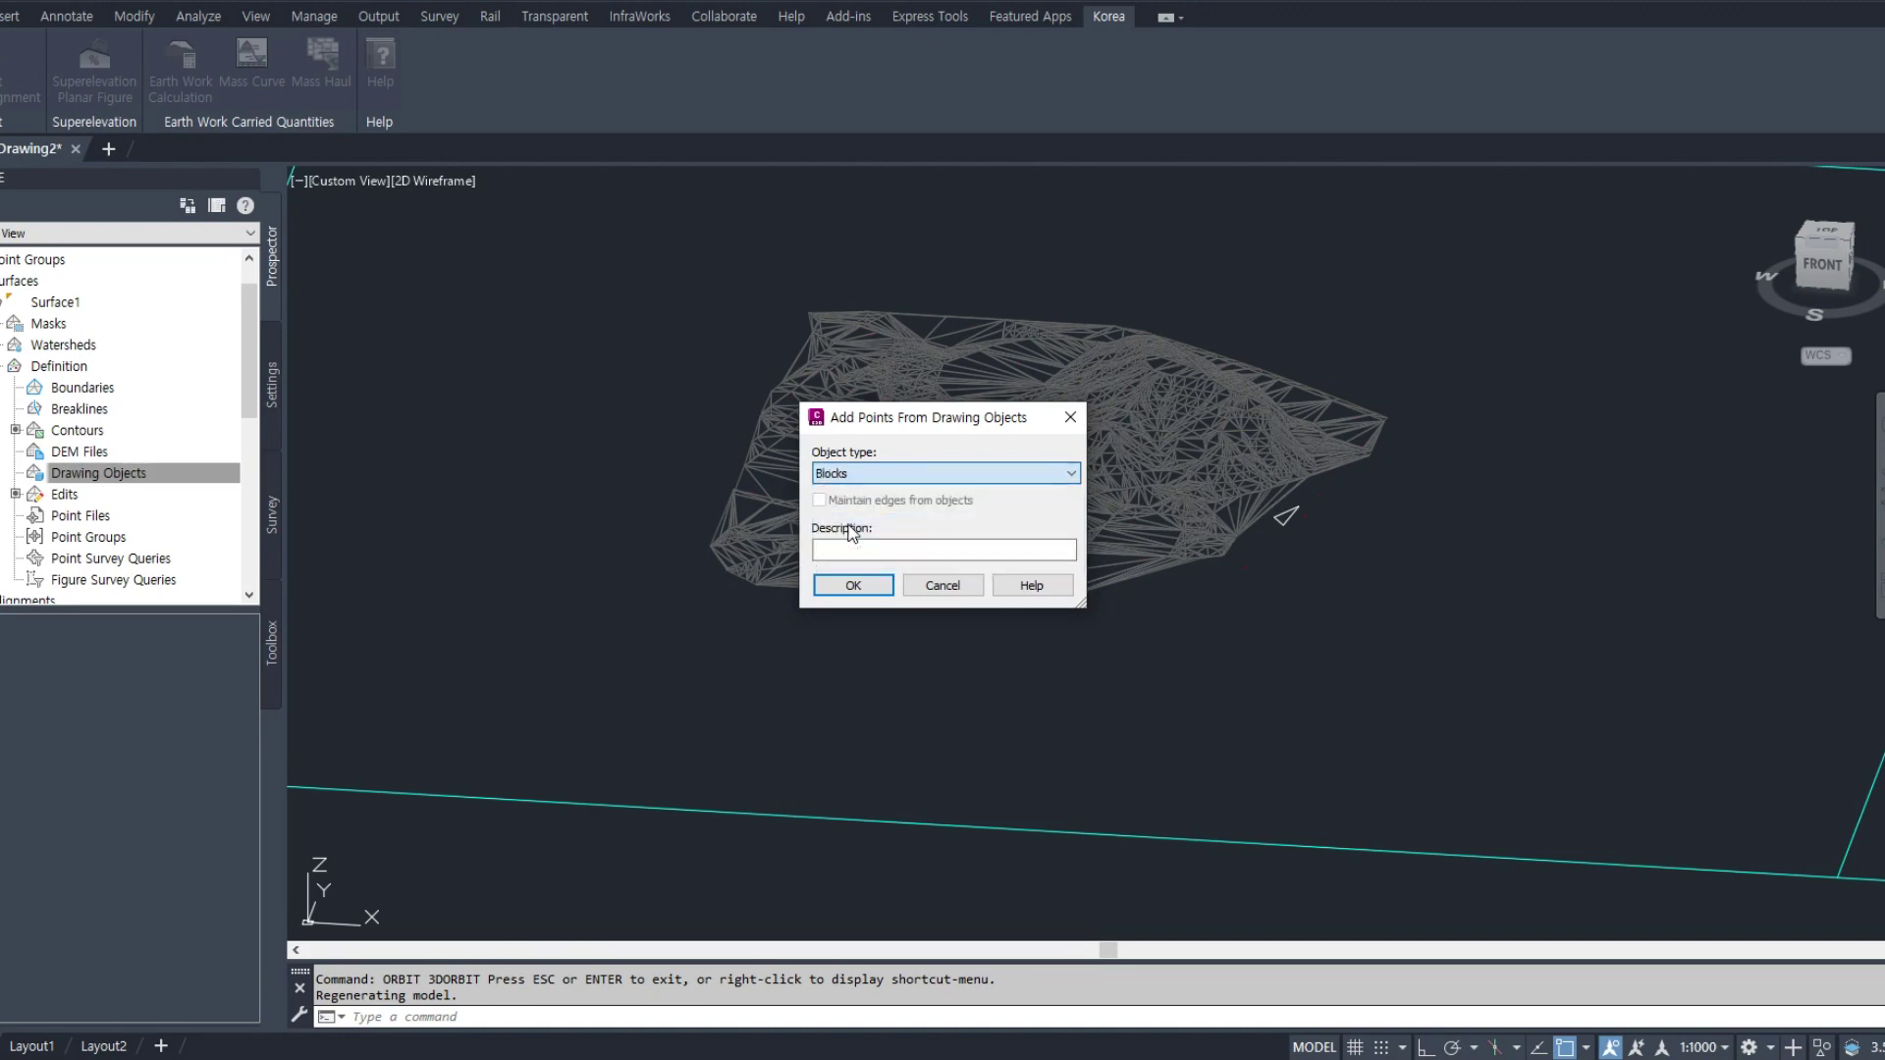
left_click(853, 585)
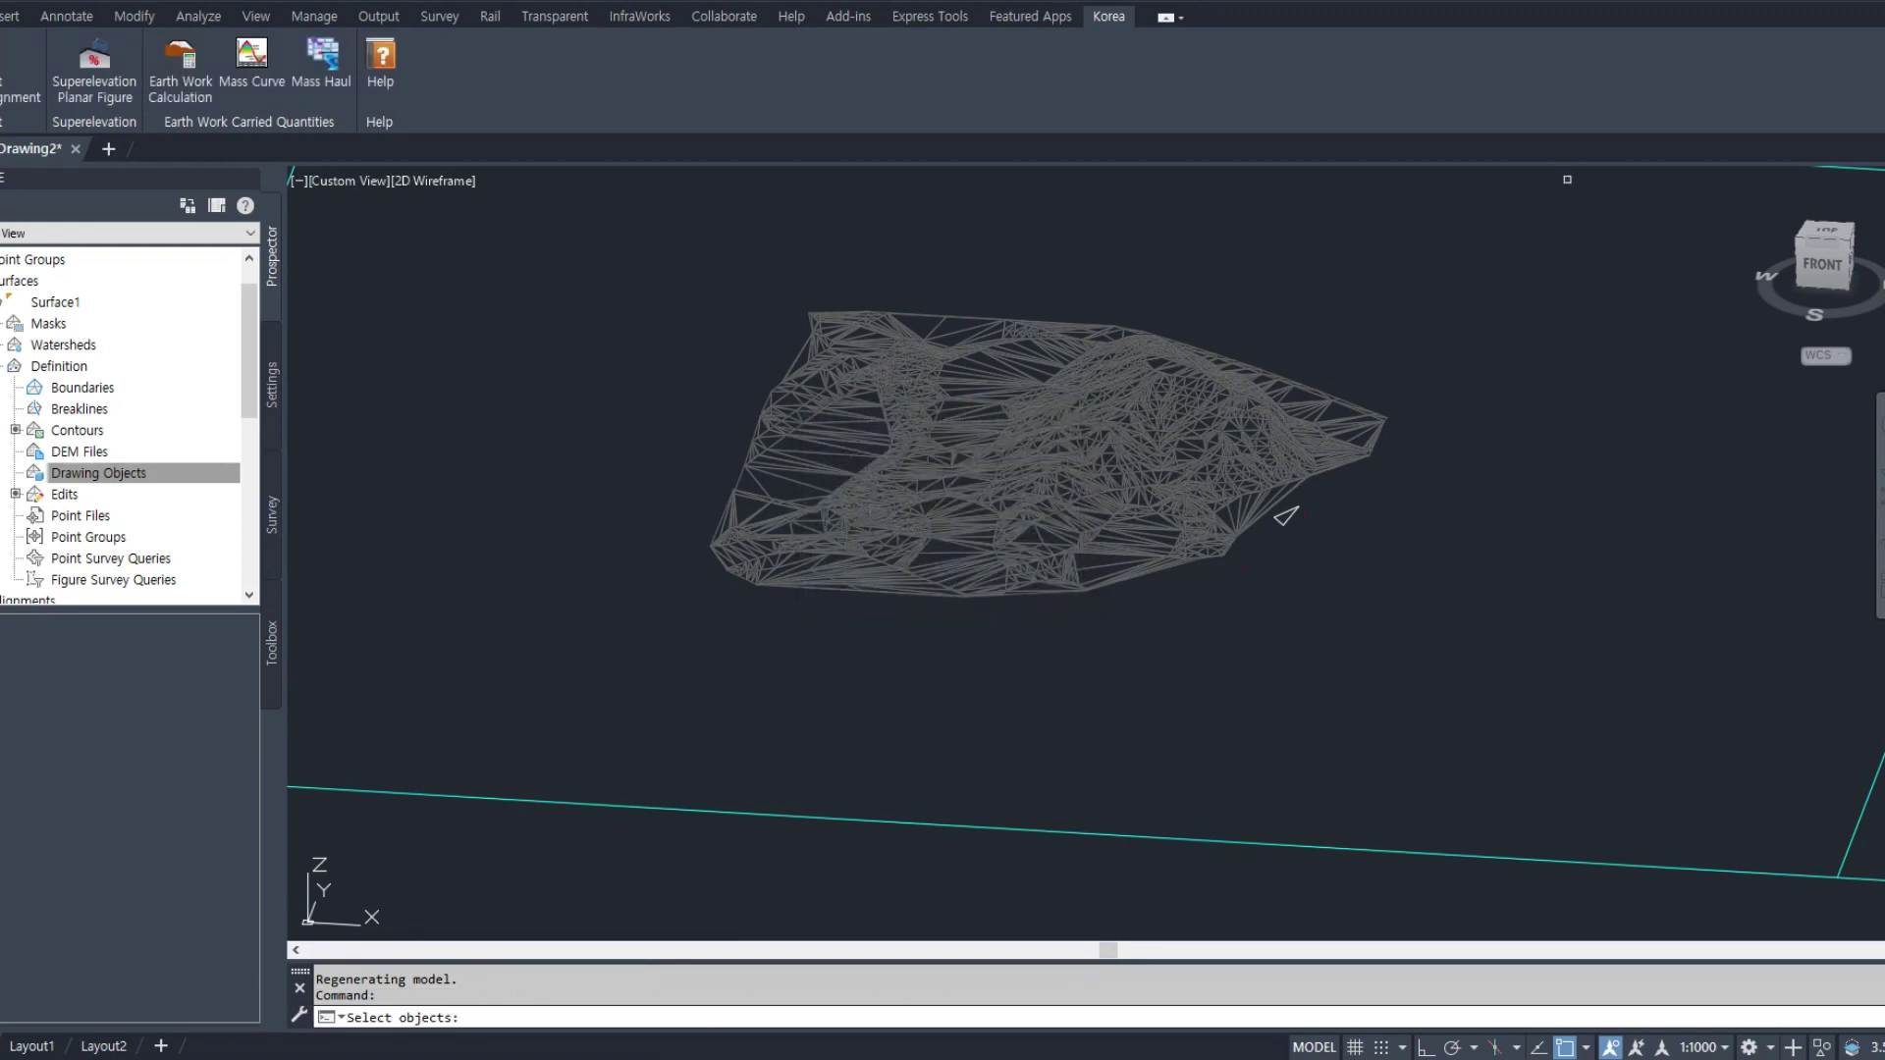
left_click(1520, 178)
left_click(546, 662)
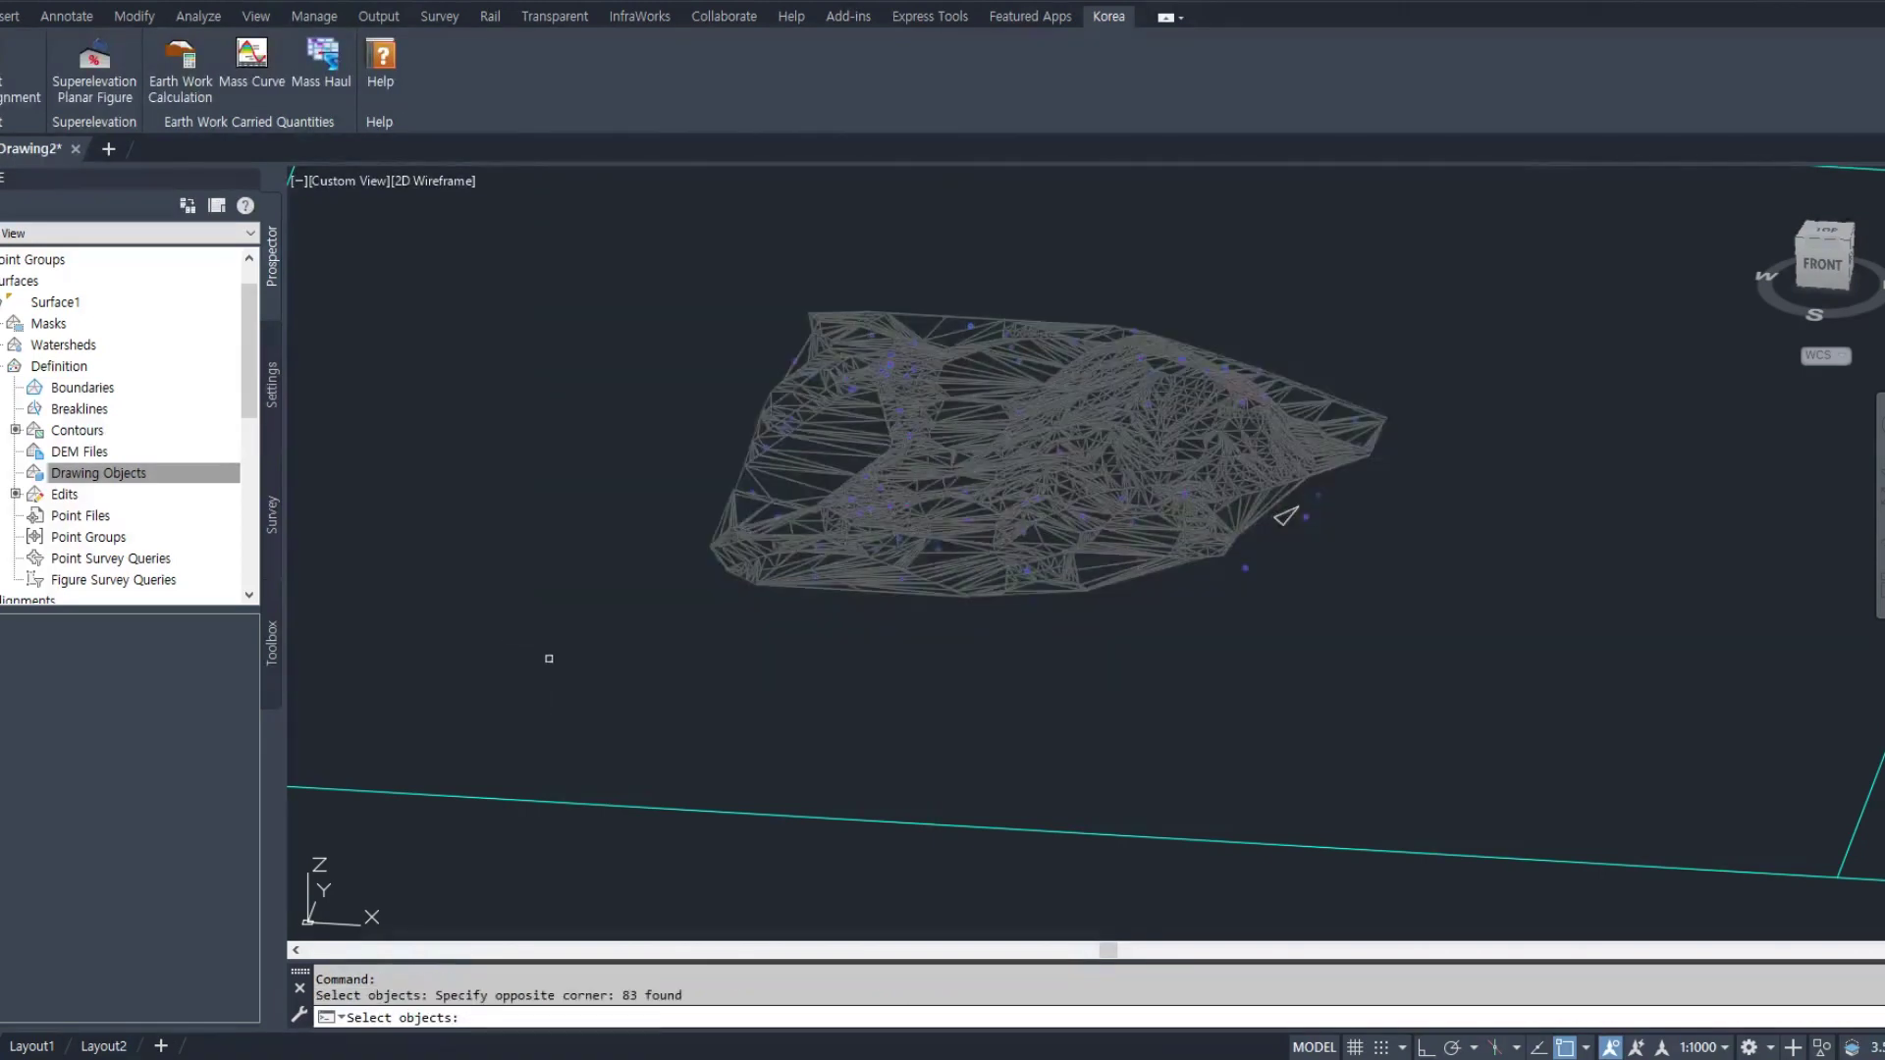
key("Return")
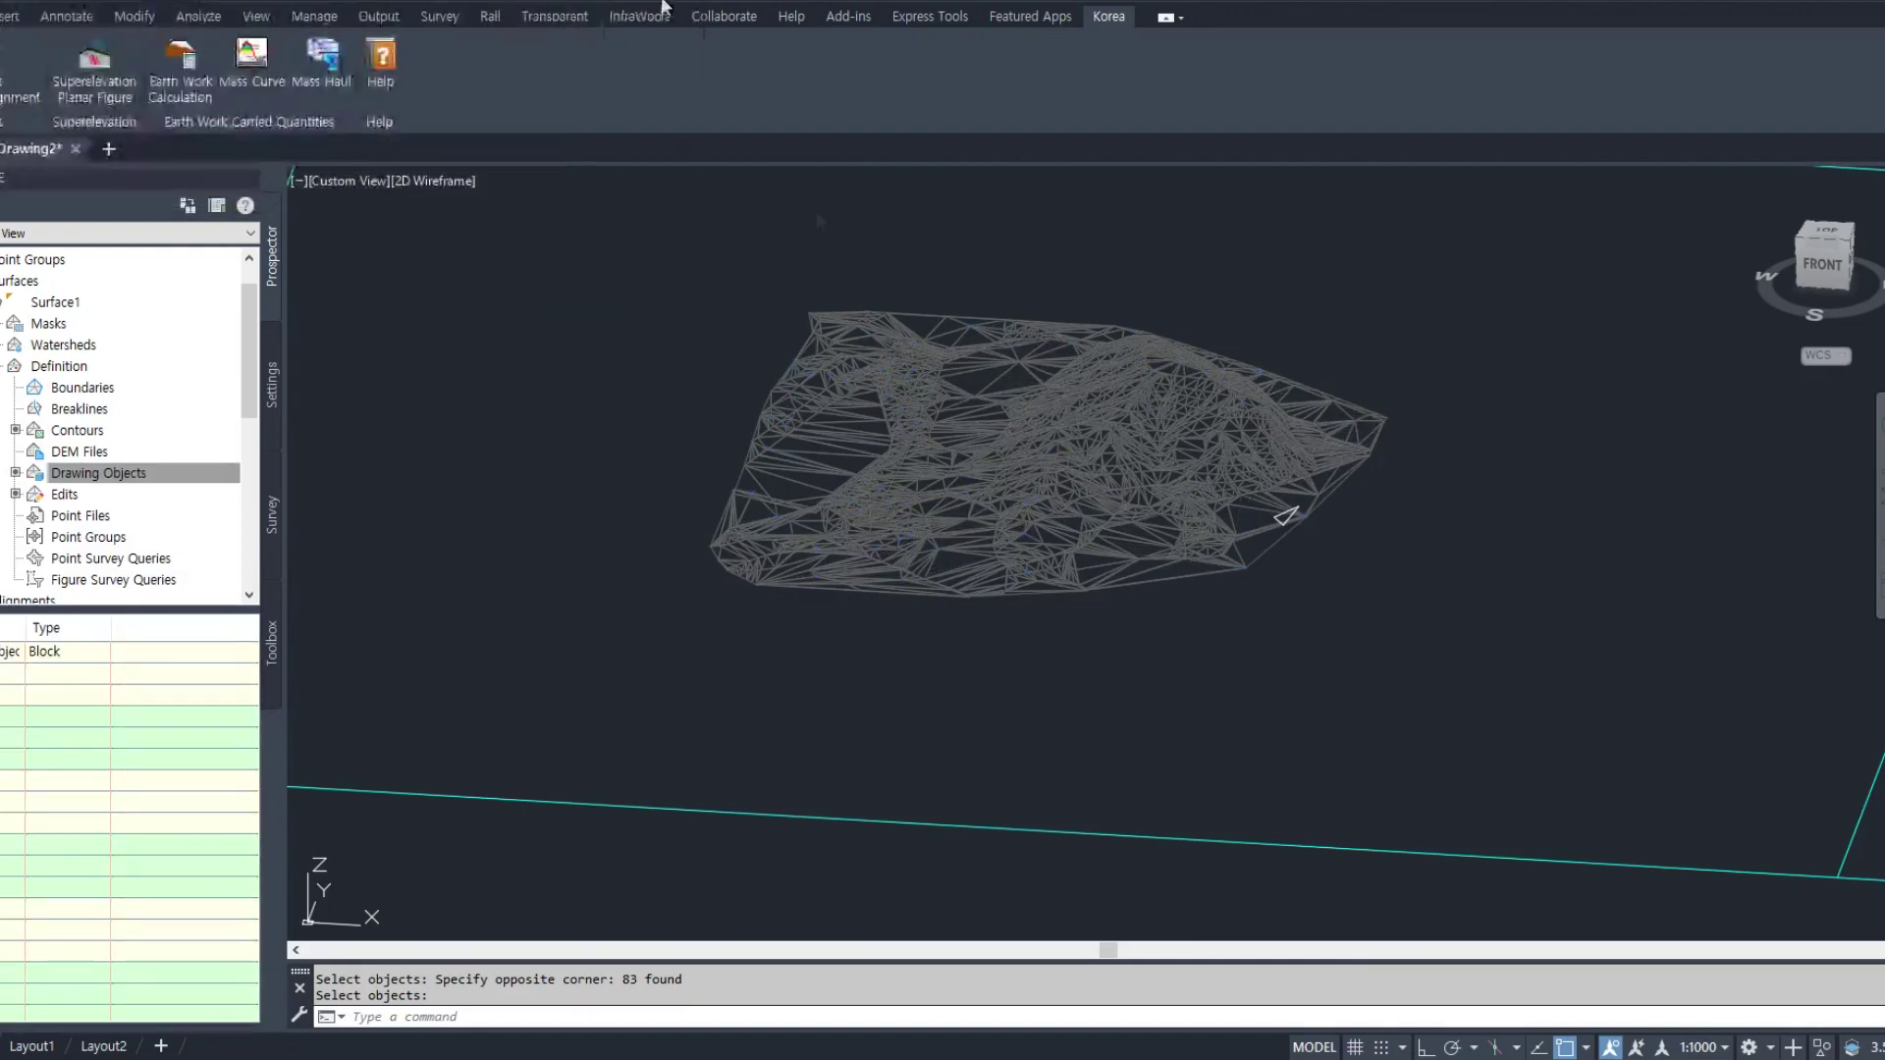
Add the triangular 3D face to Surface1's definition as a drawing object of type 3D Faces
scroll(1266, 506, "up", 5)
scroll(1233, 668, "down", 9)
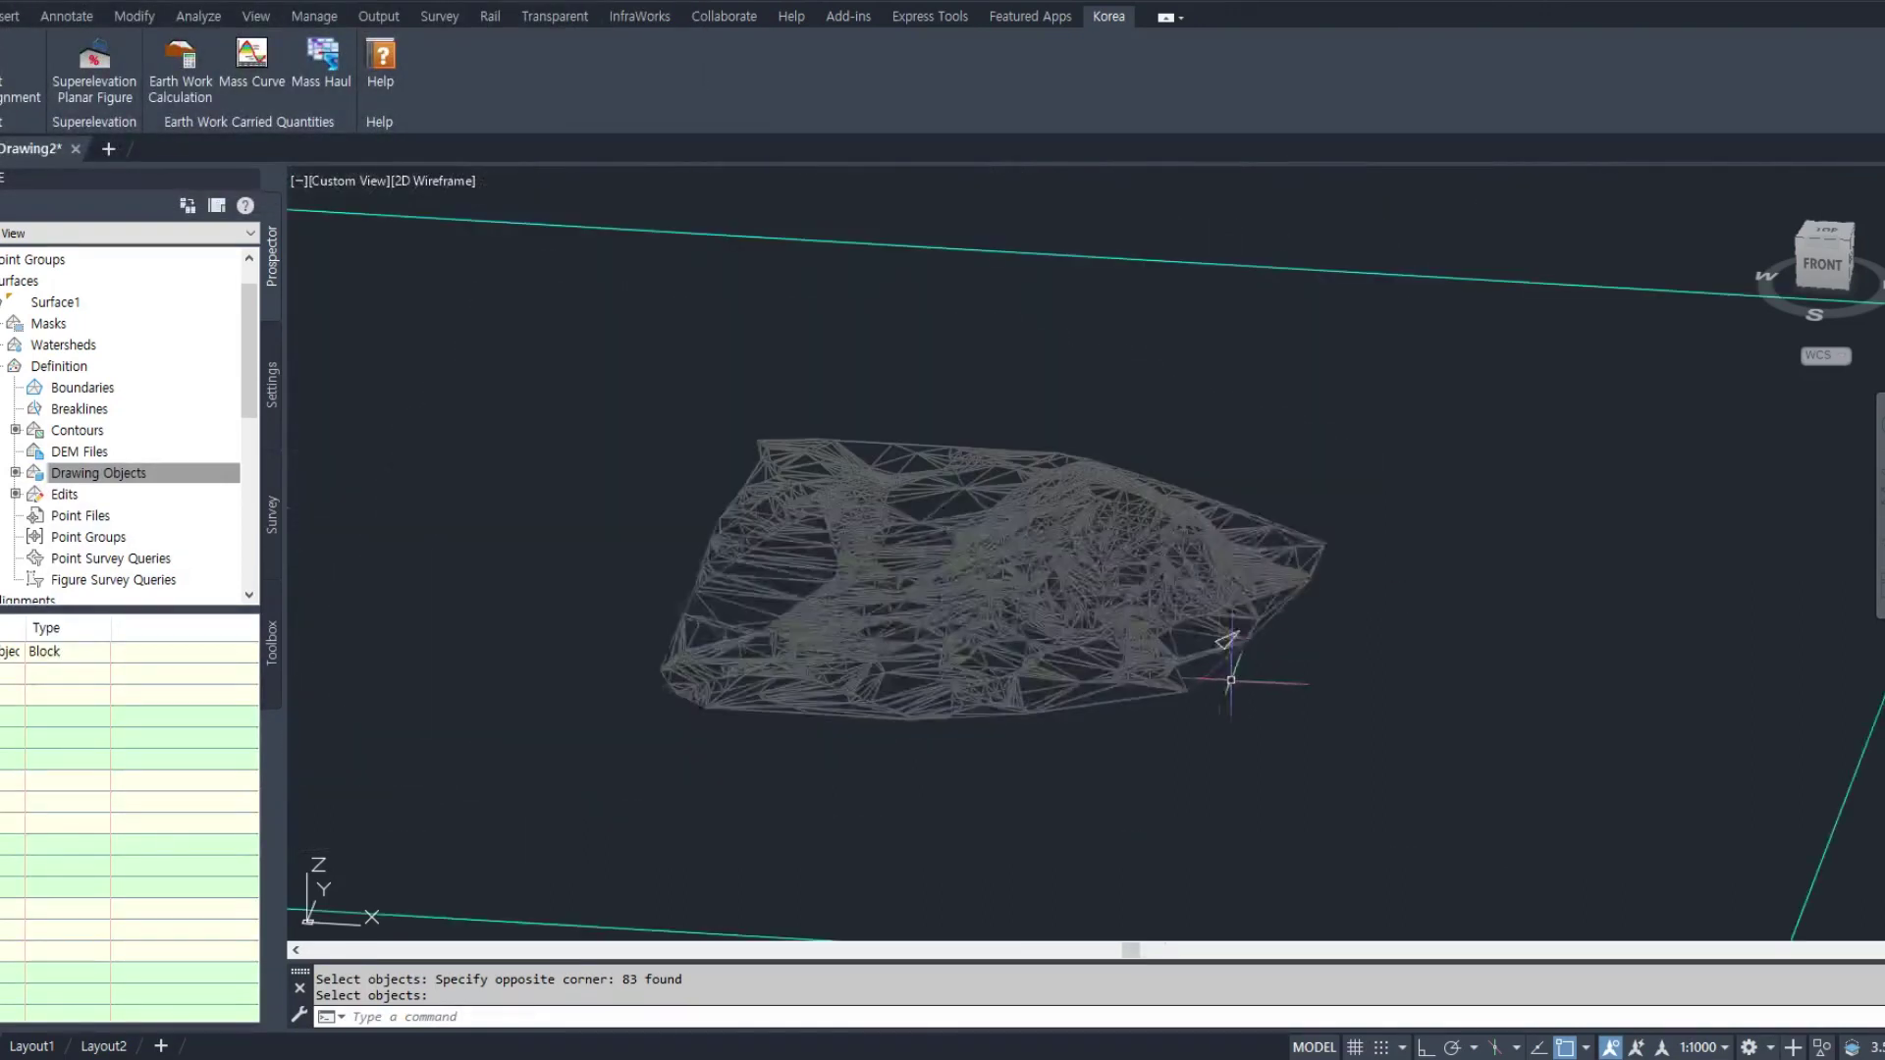
left_click(120, 473)
right_click(120, 481)
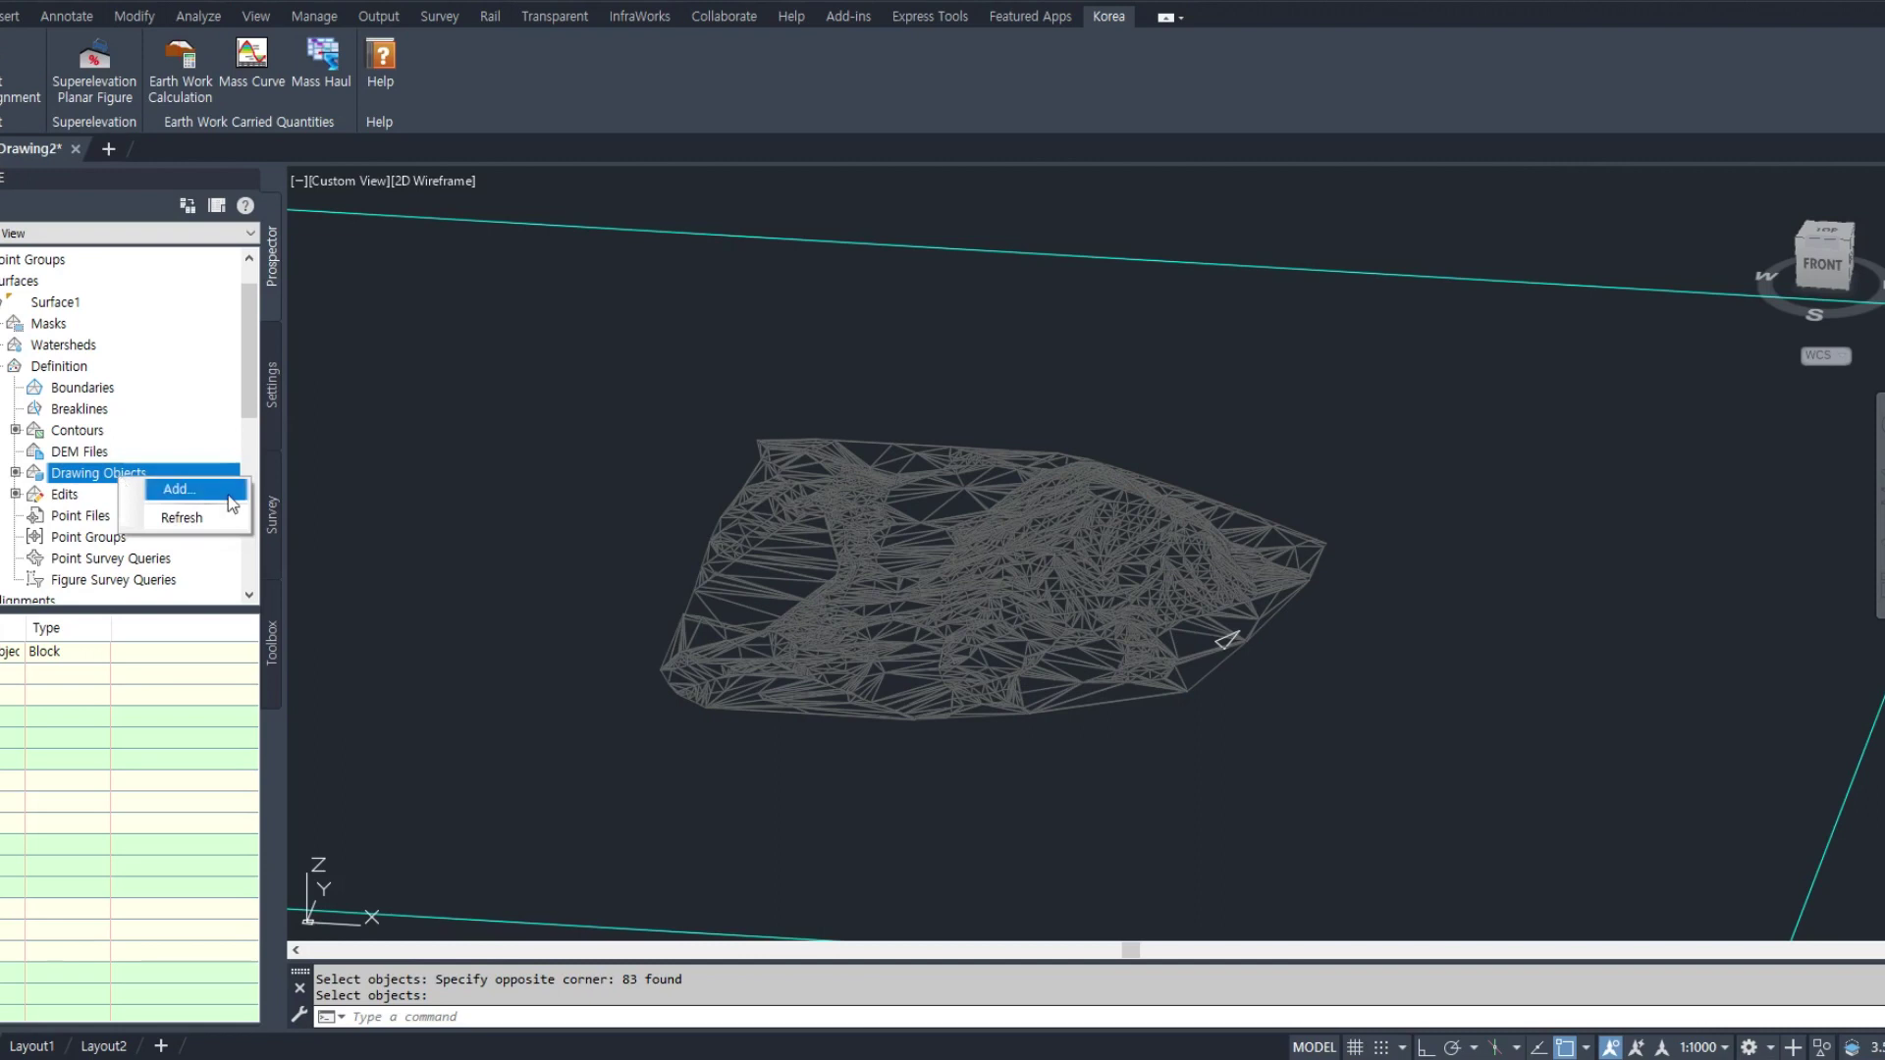
left_click(178, 489)
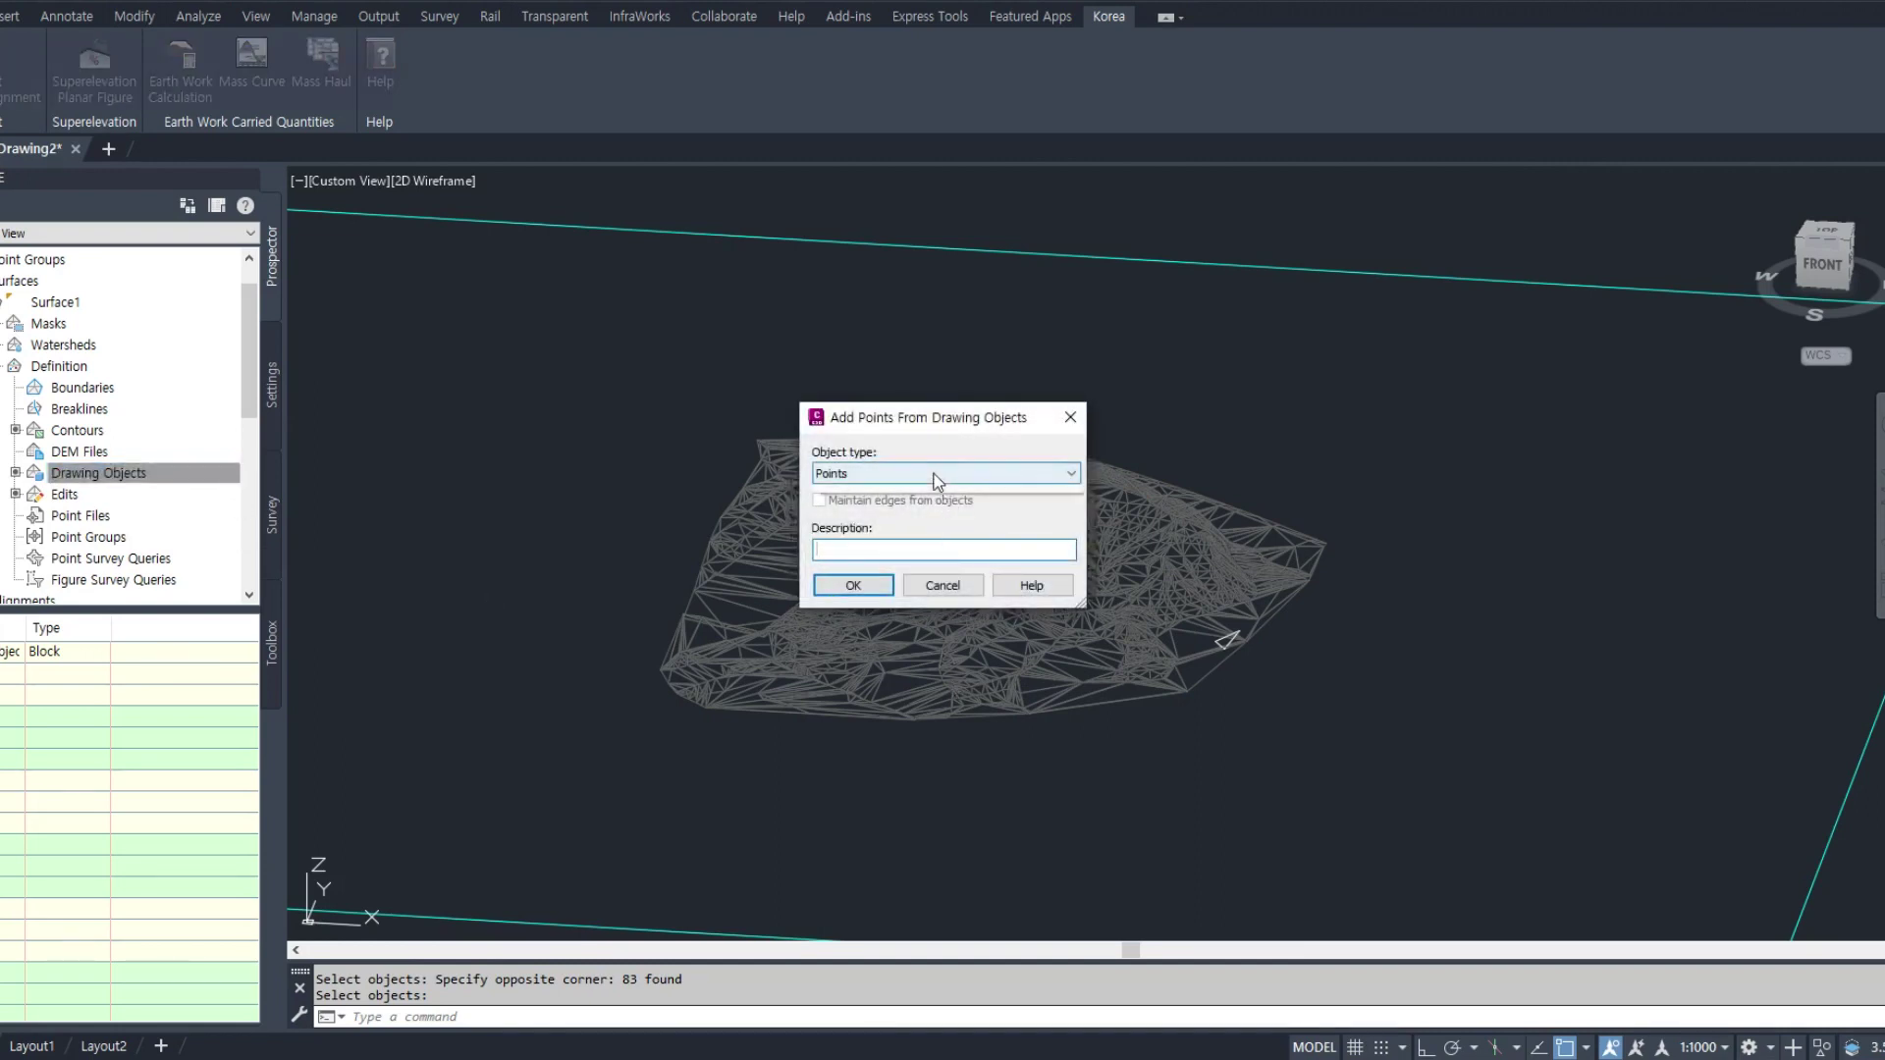
left_click(934, 475)
left_click(900, 549)
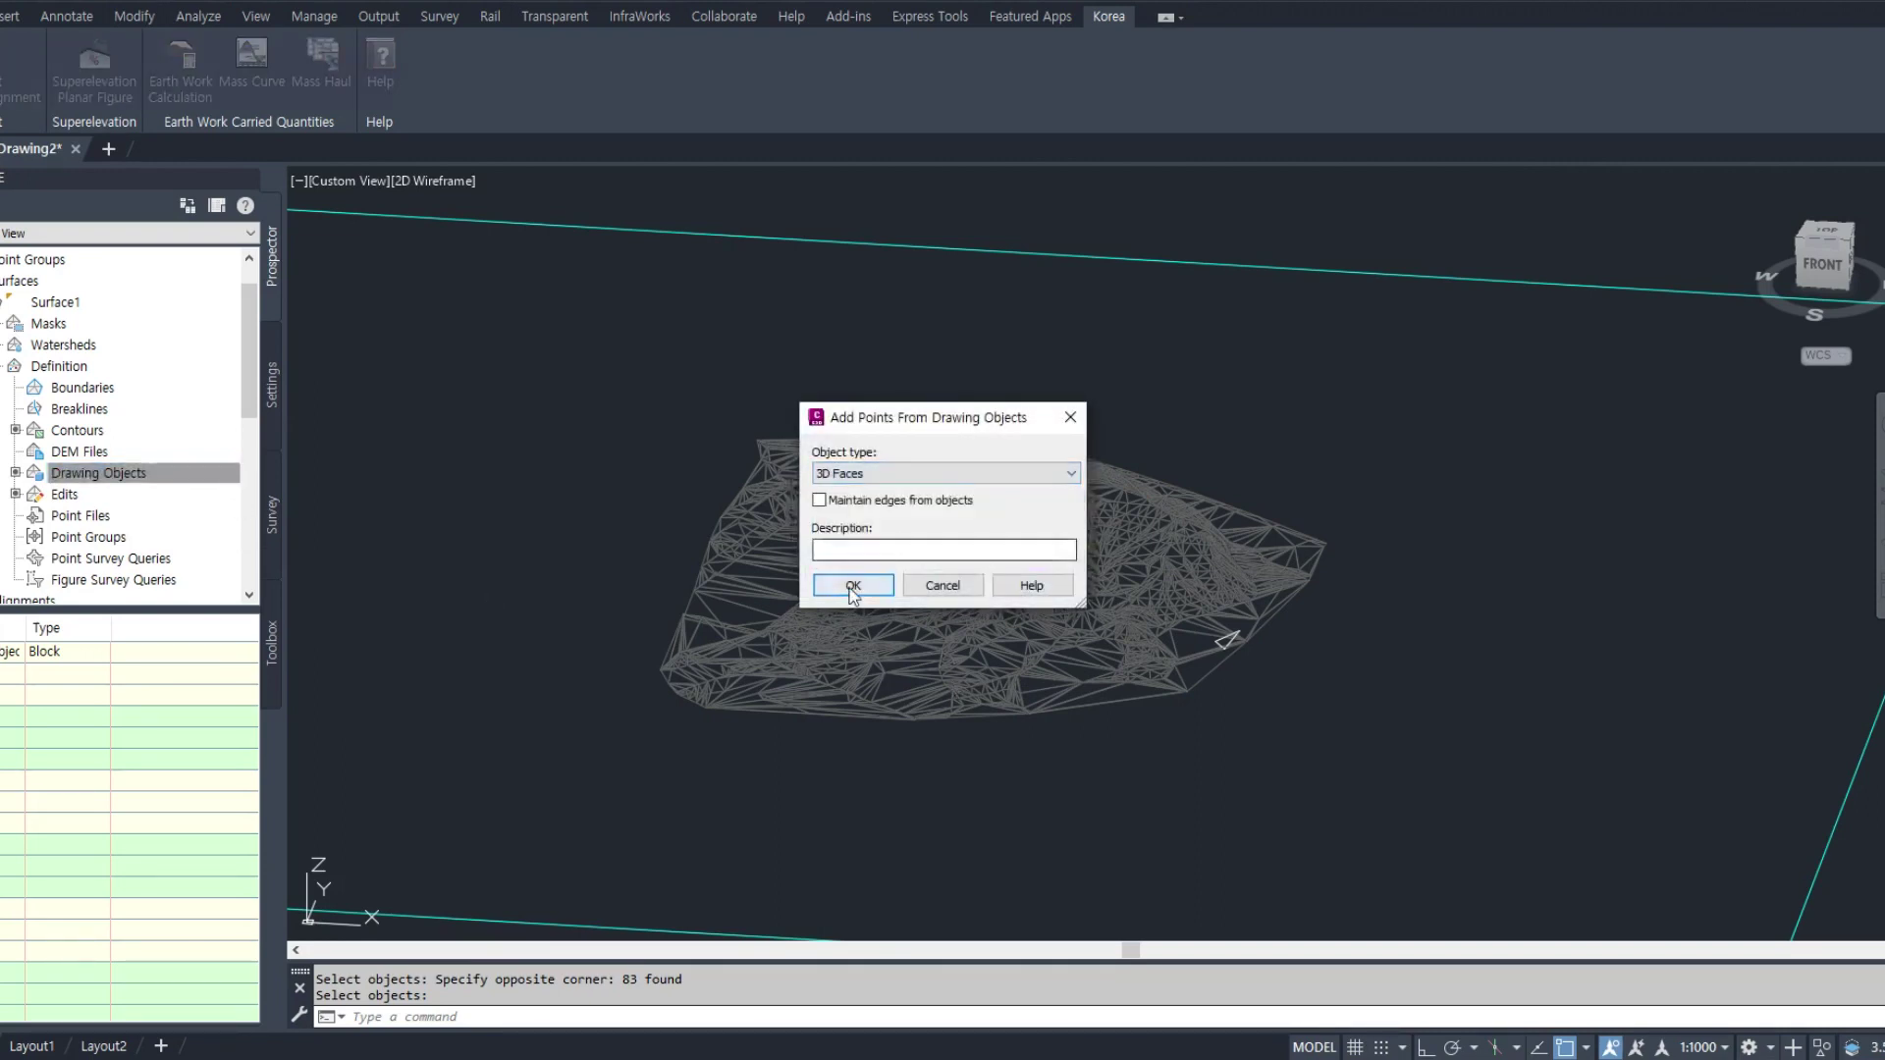
left_click(854, 582)
left_click(1467, 418)
left_click(1369, 321)
left_click(1412, 352)
left_click(595, 800)
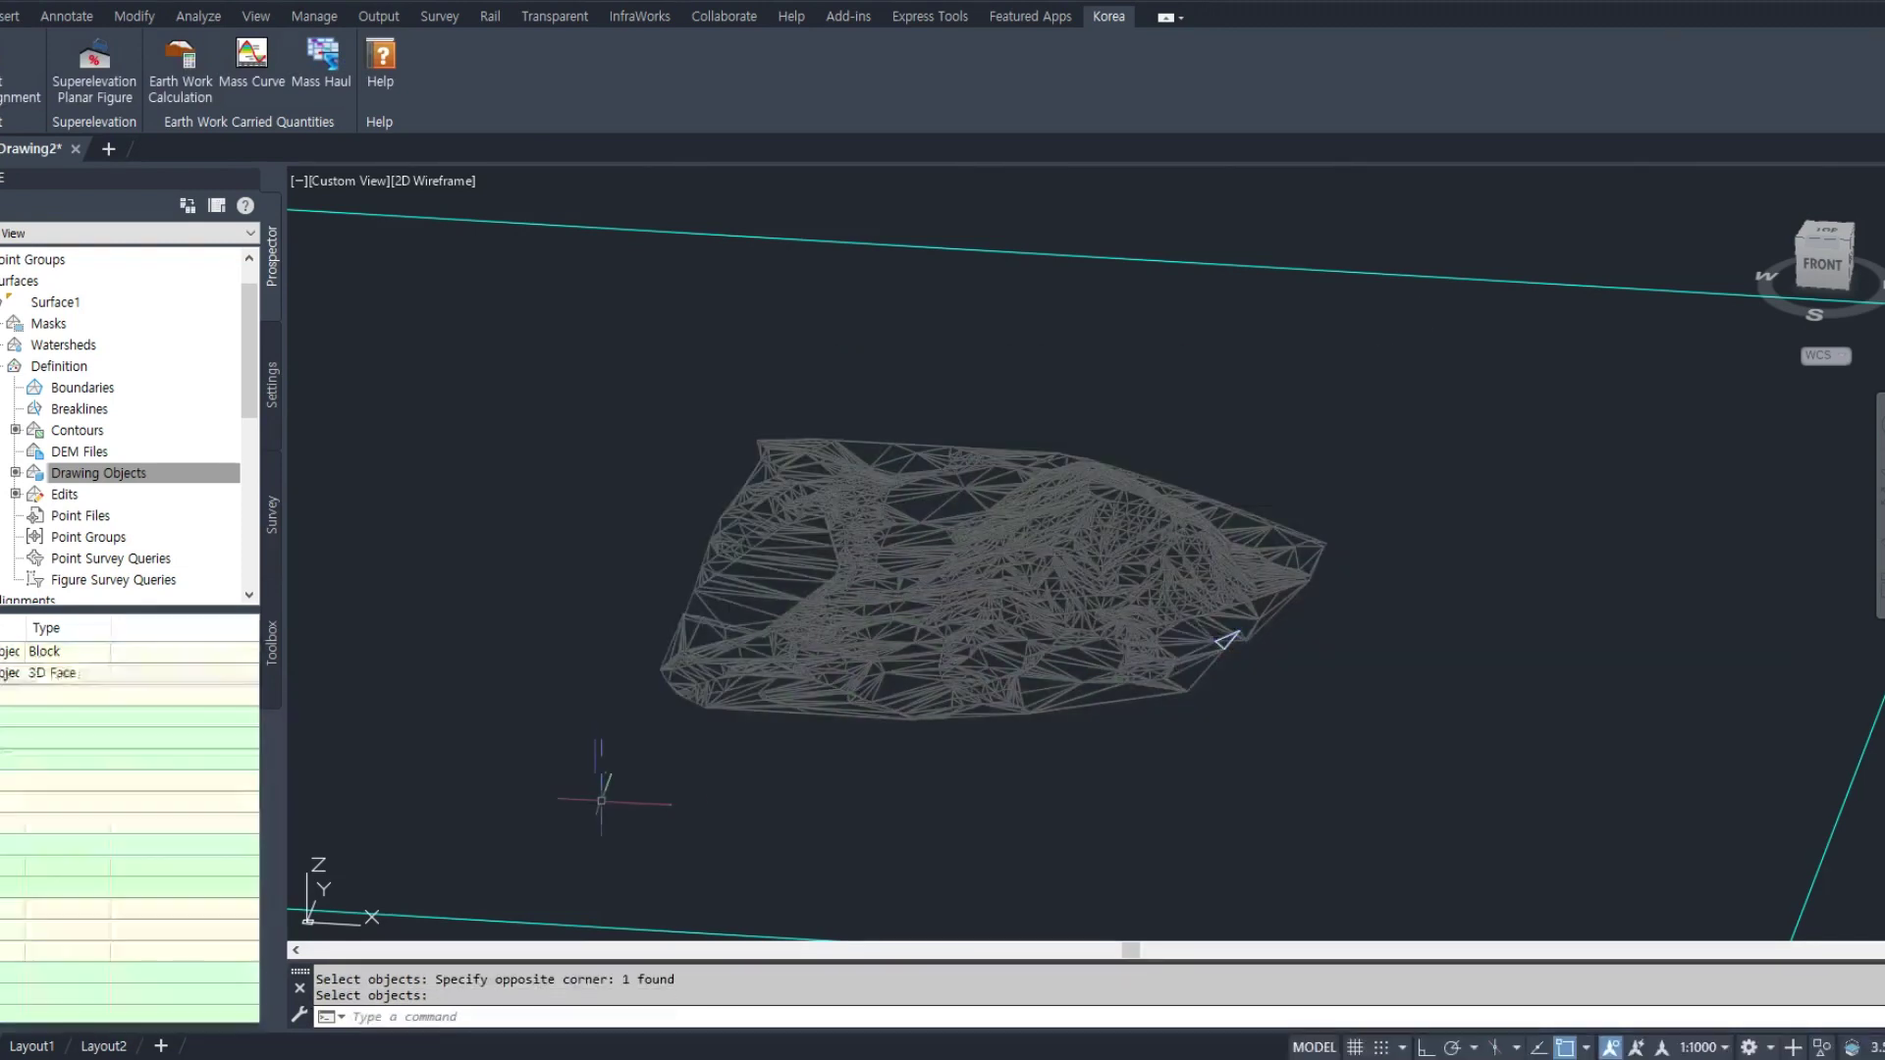
key("Escape")
Orbit around the triangulated surface and examine how it connects to the 3D face and covers the terrain
scroll(1222, 653, "up", 8)
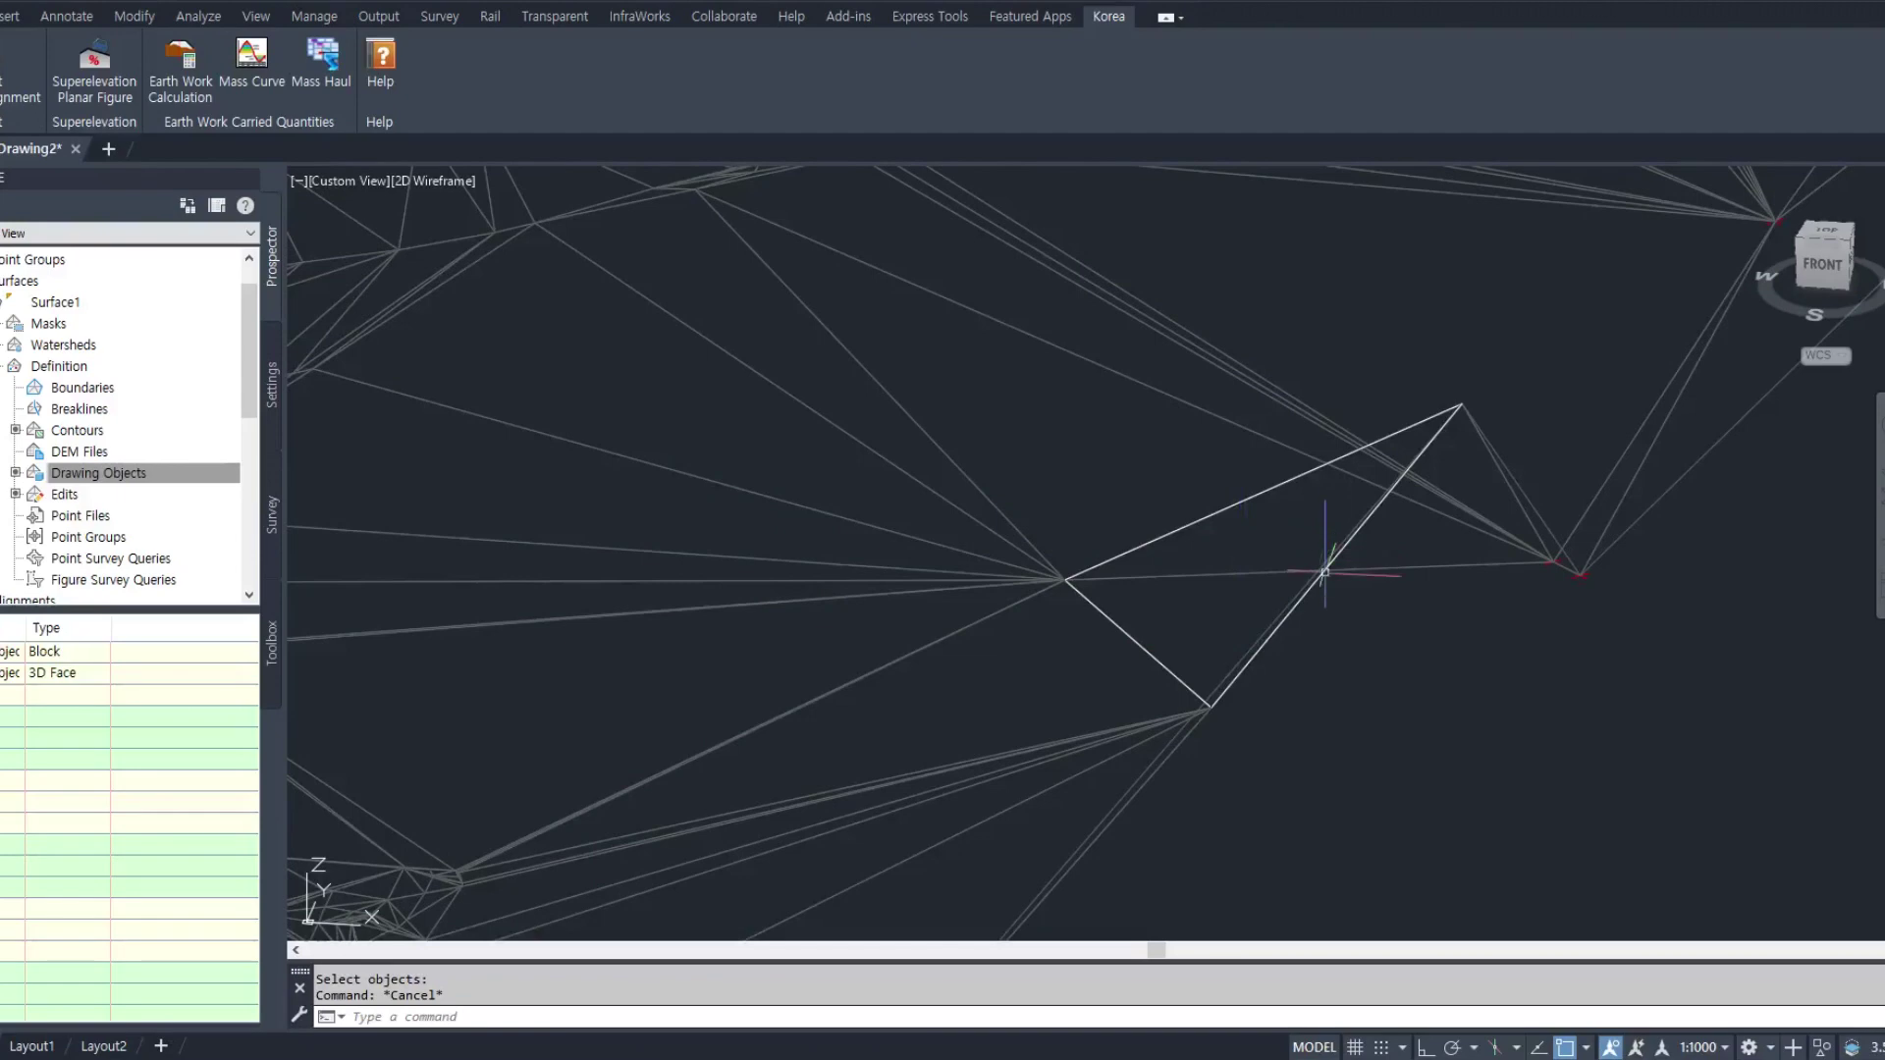
scroll(1289, 563, "down", 6)
type("orbit")
key("Return")
left_click_drag(1291, 739, 875, 659)
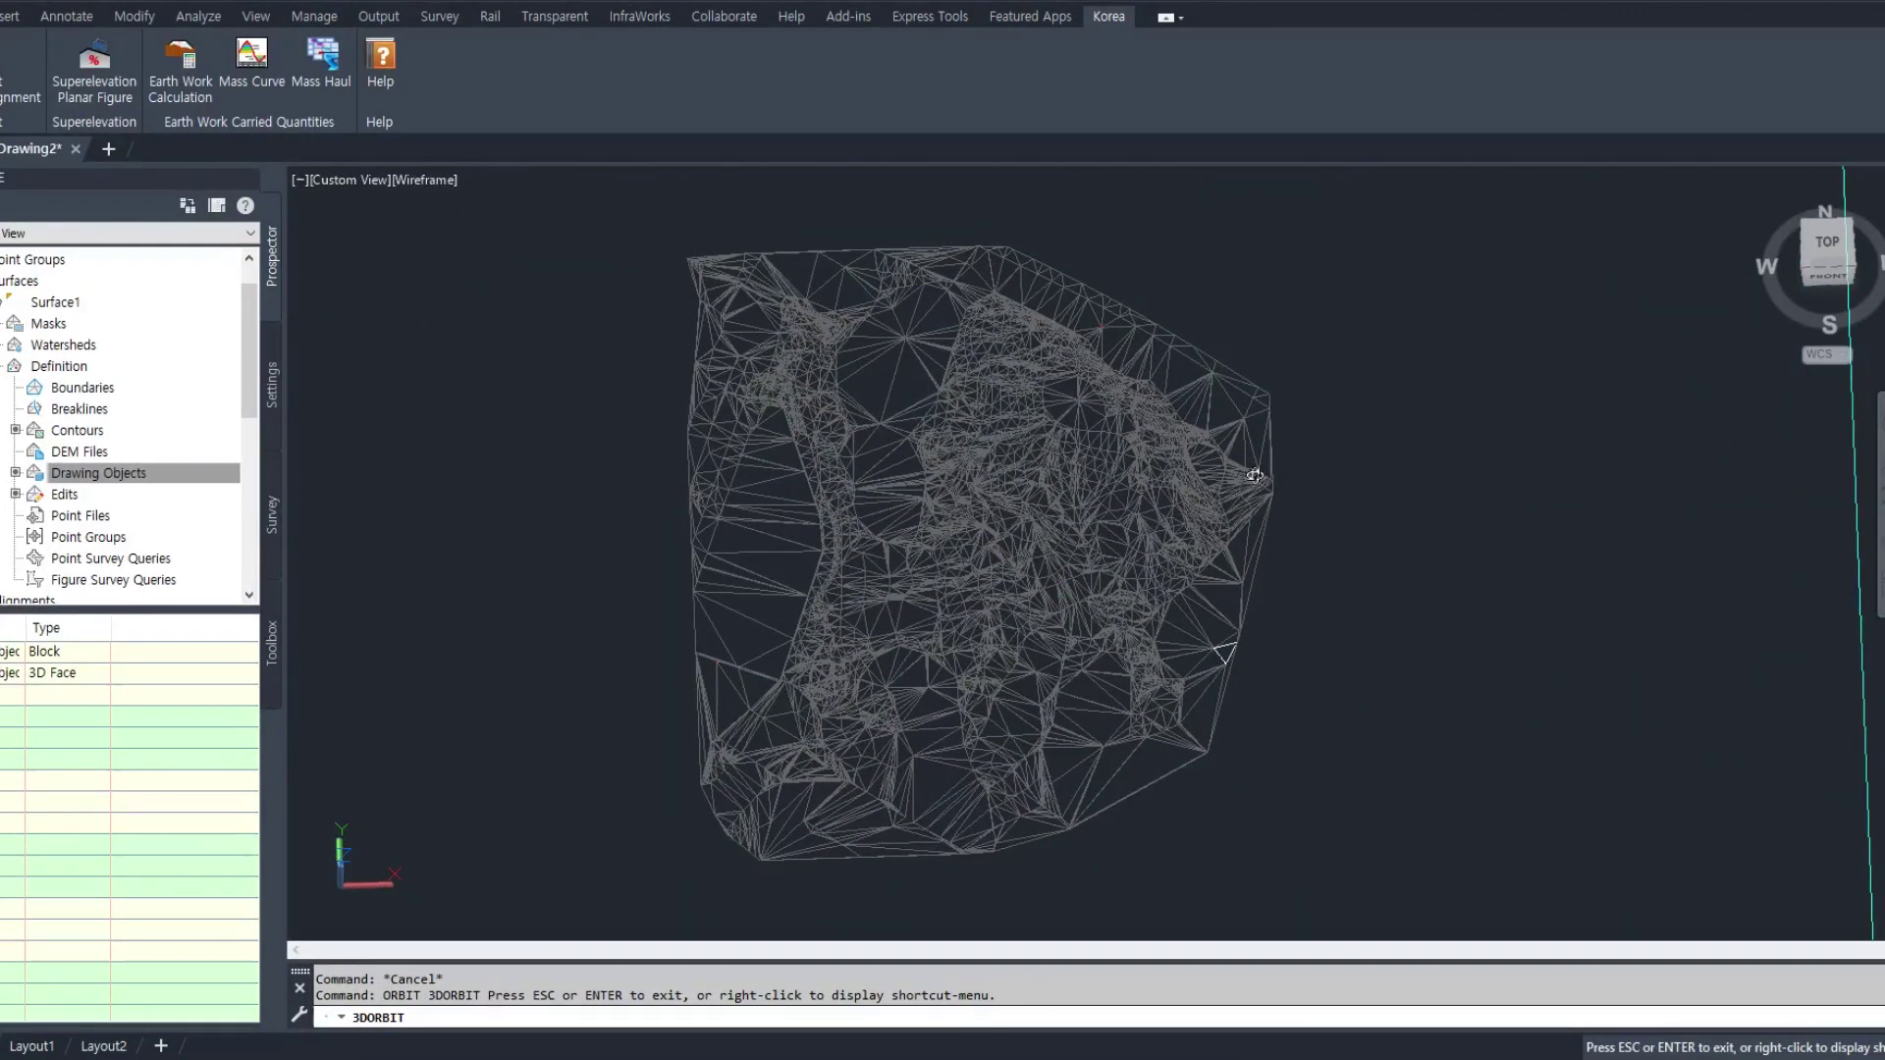
left_click_drag(1071, 749, 1090, 629)
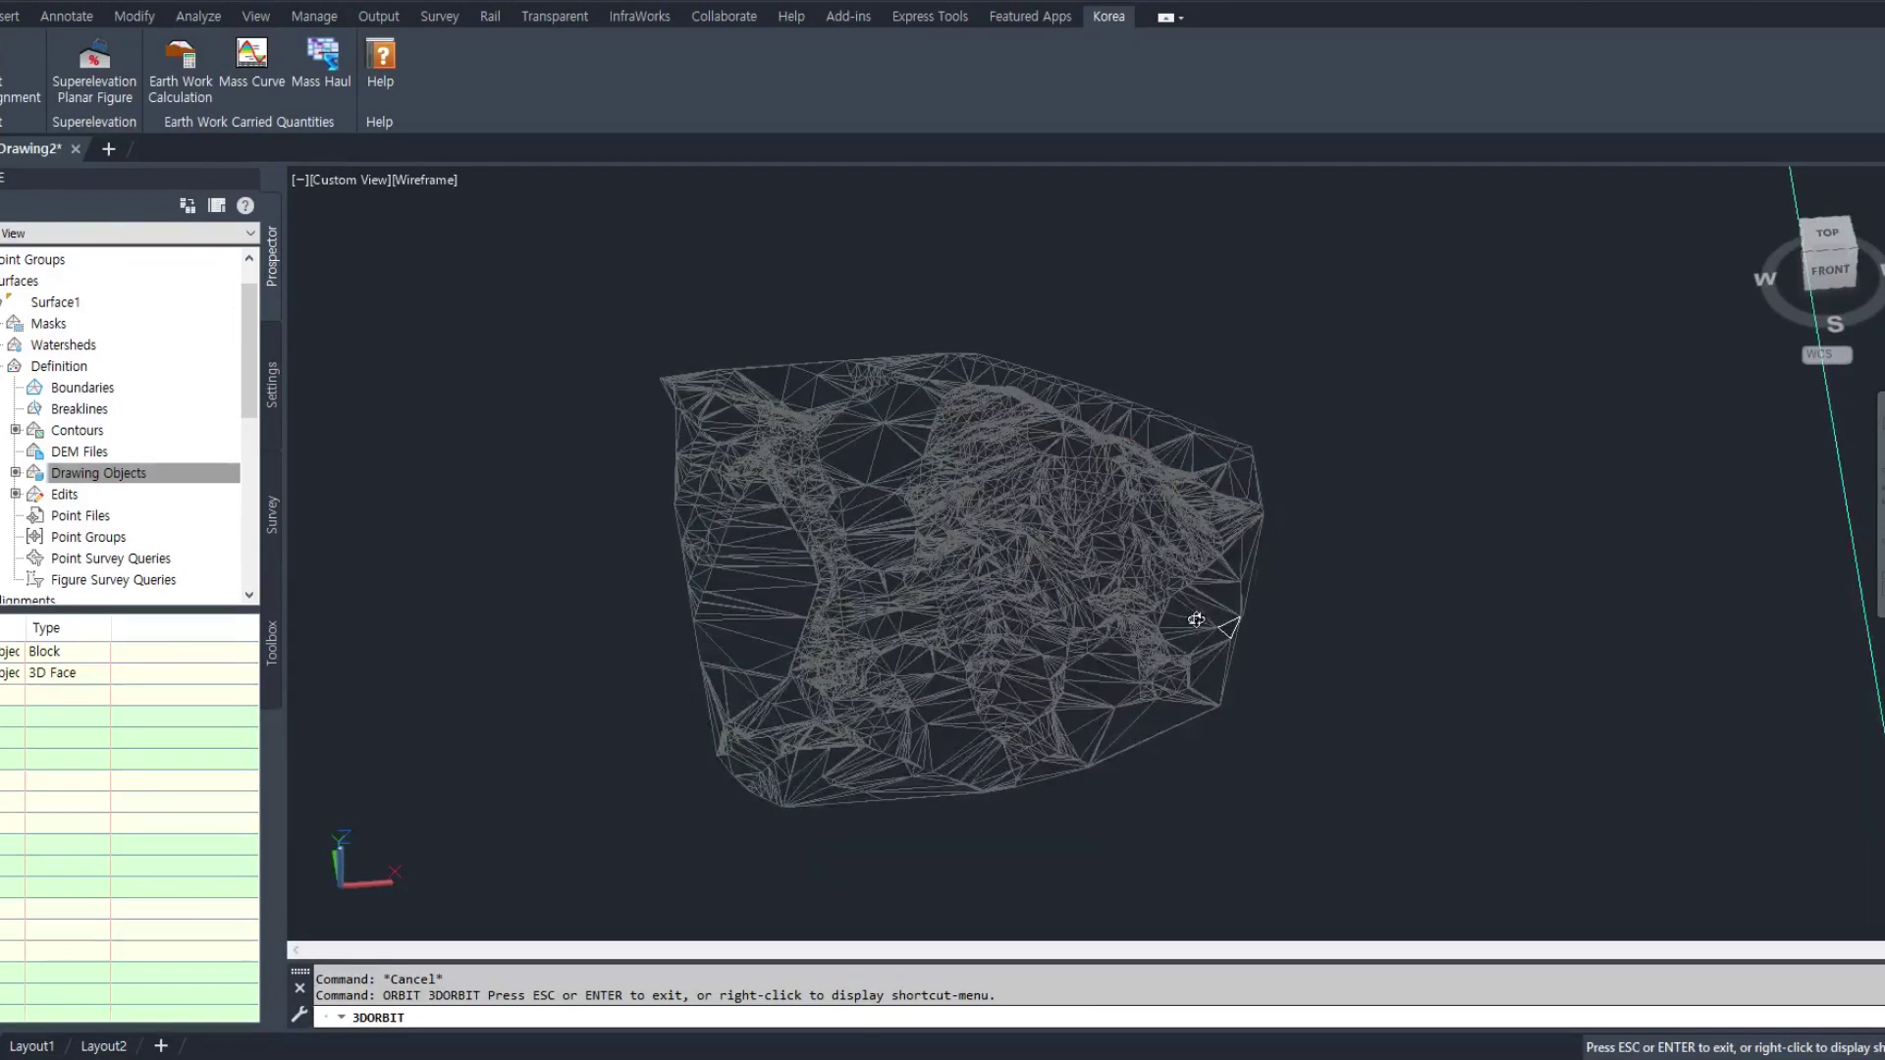
scroll(1128, 521, "up", 5)
scroll(1150, 567, "down", 2)
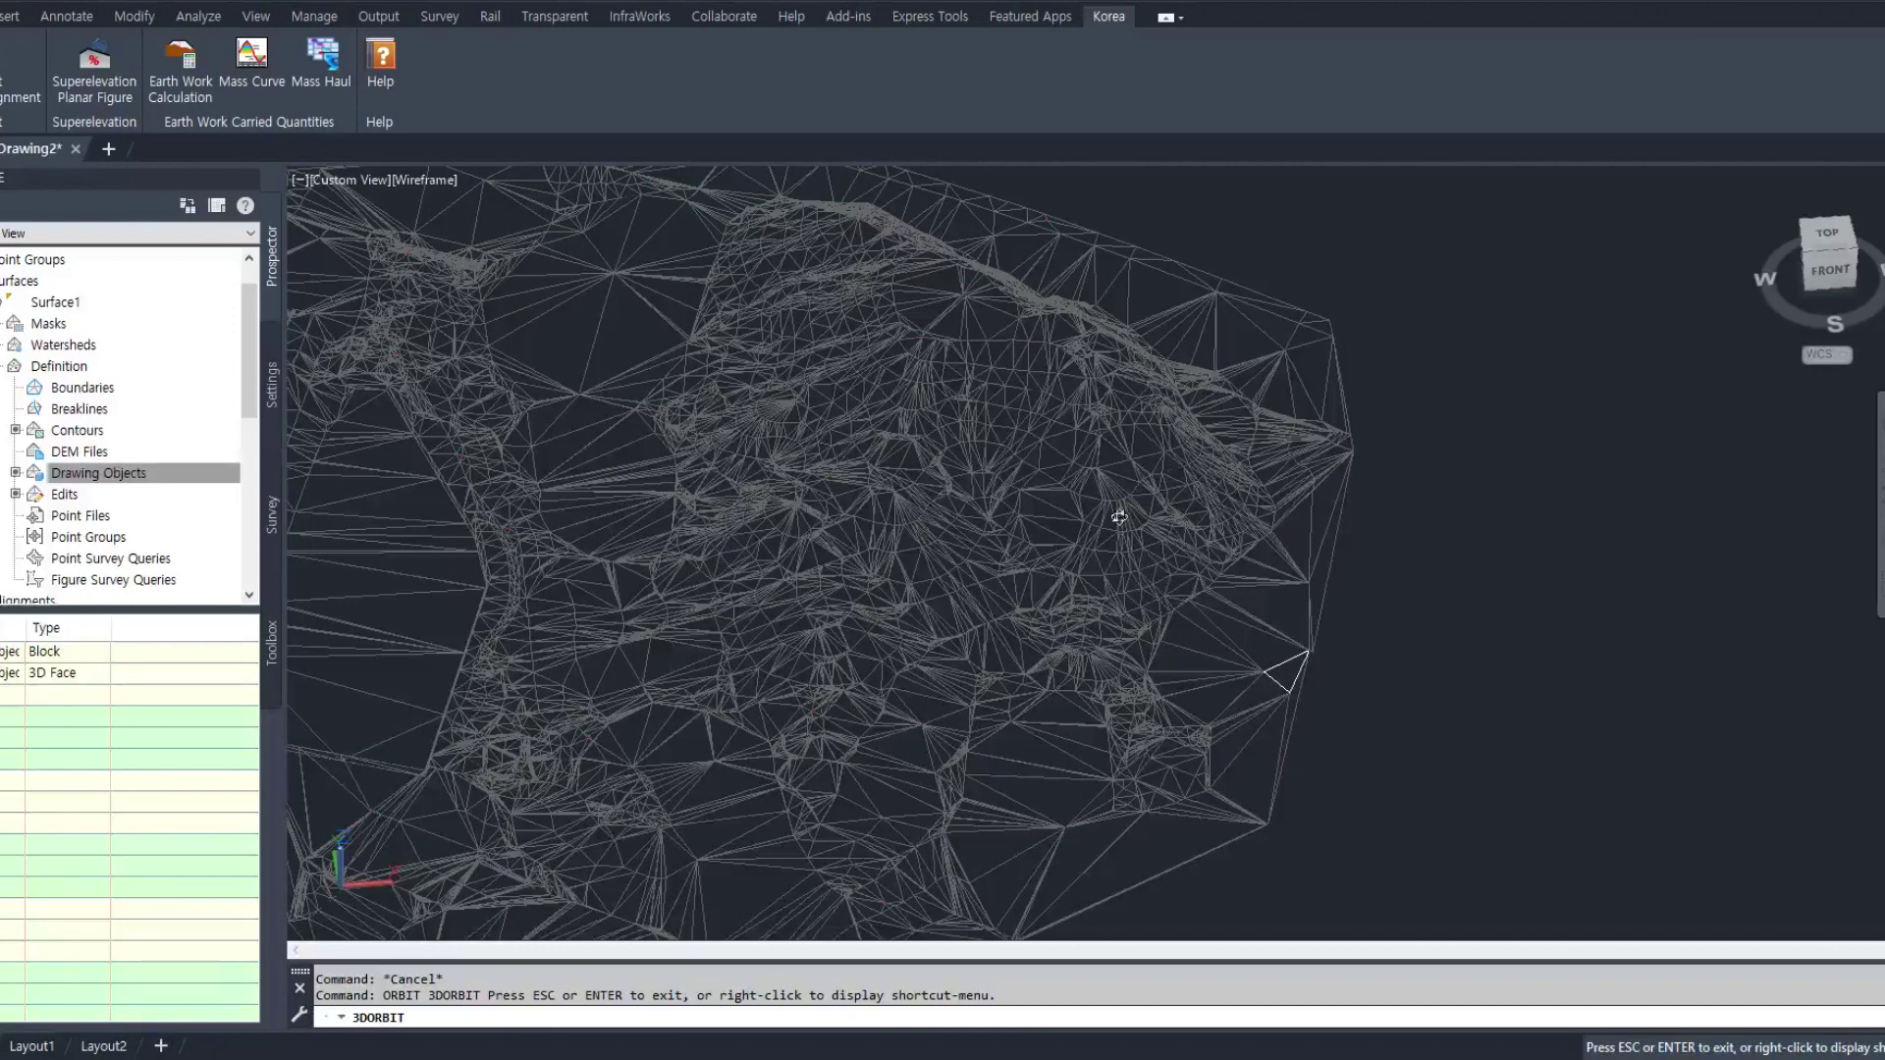
left_click_drag(957, 692, 1205, 584)
left_click_drag(1190, 489, 1155, 640)
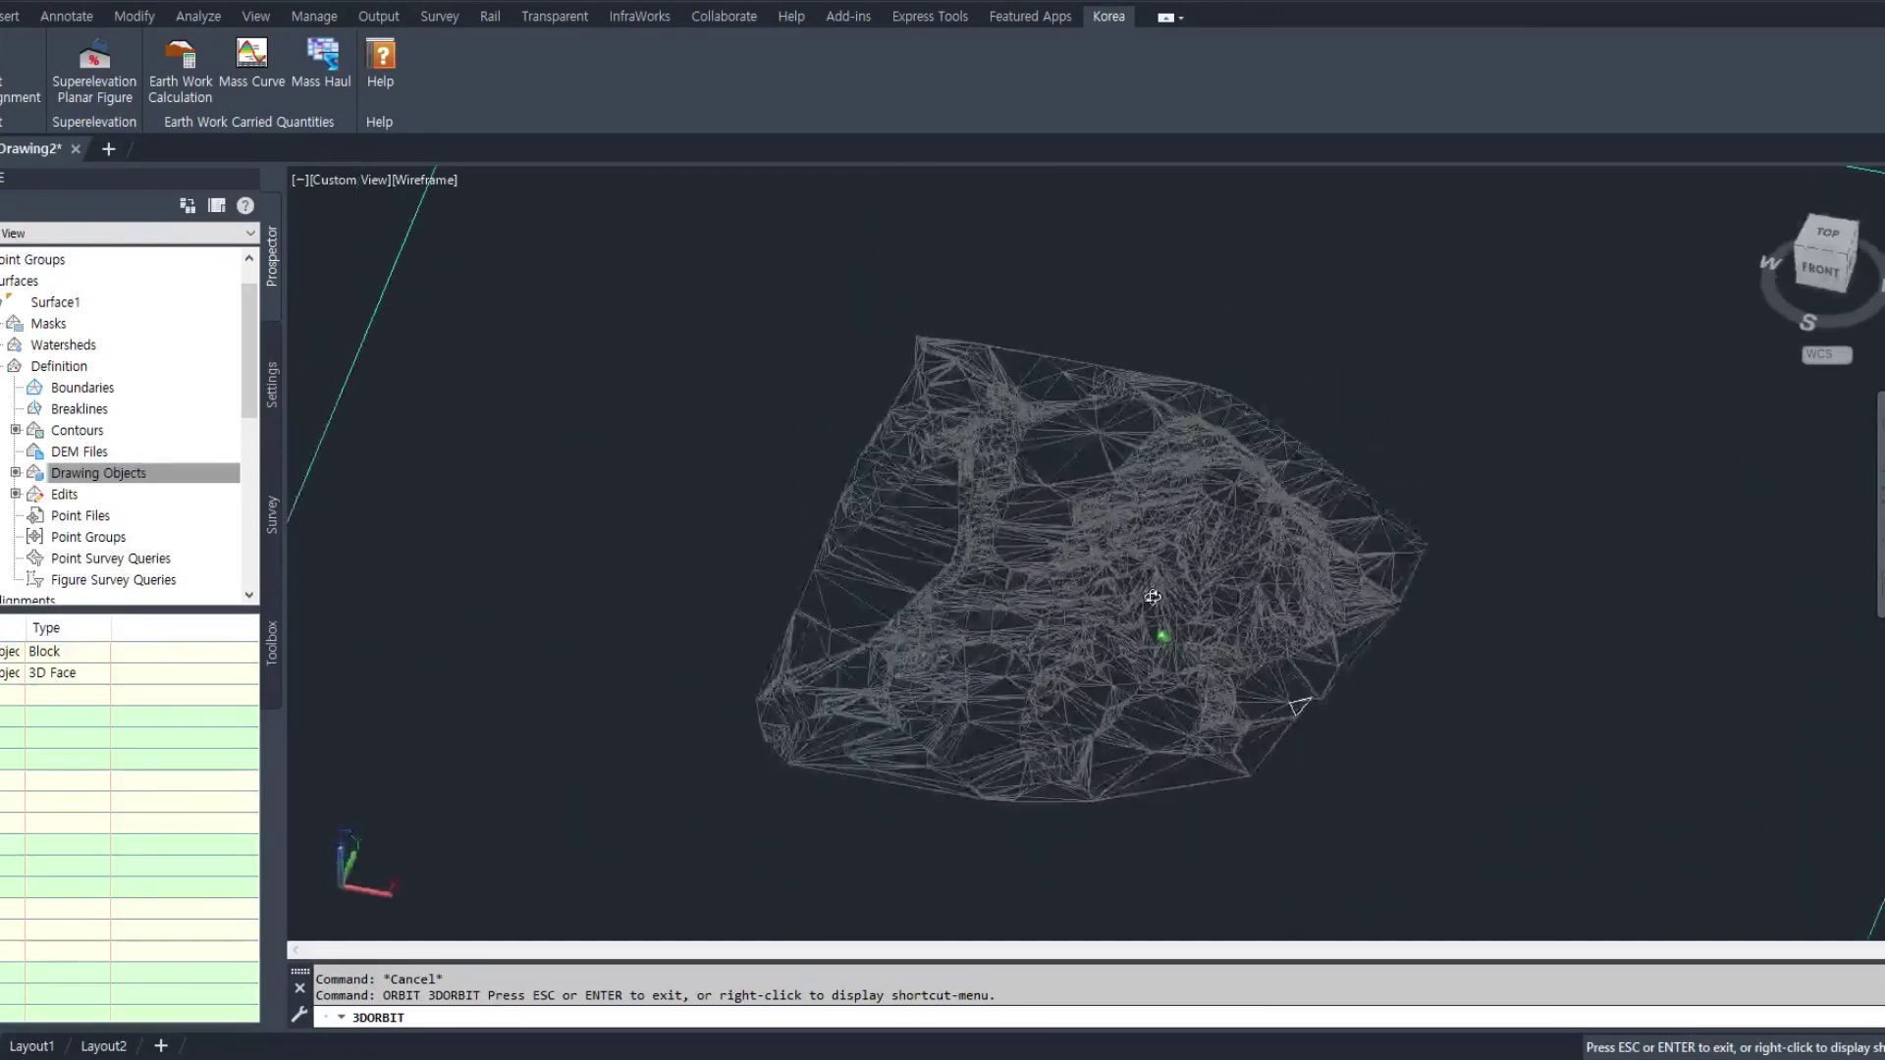
right_click(1155, 639)
left_click(1208, 613)
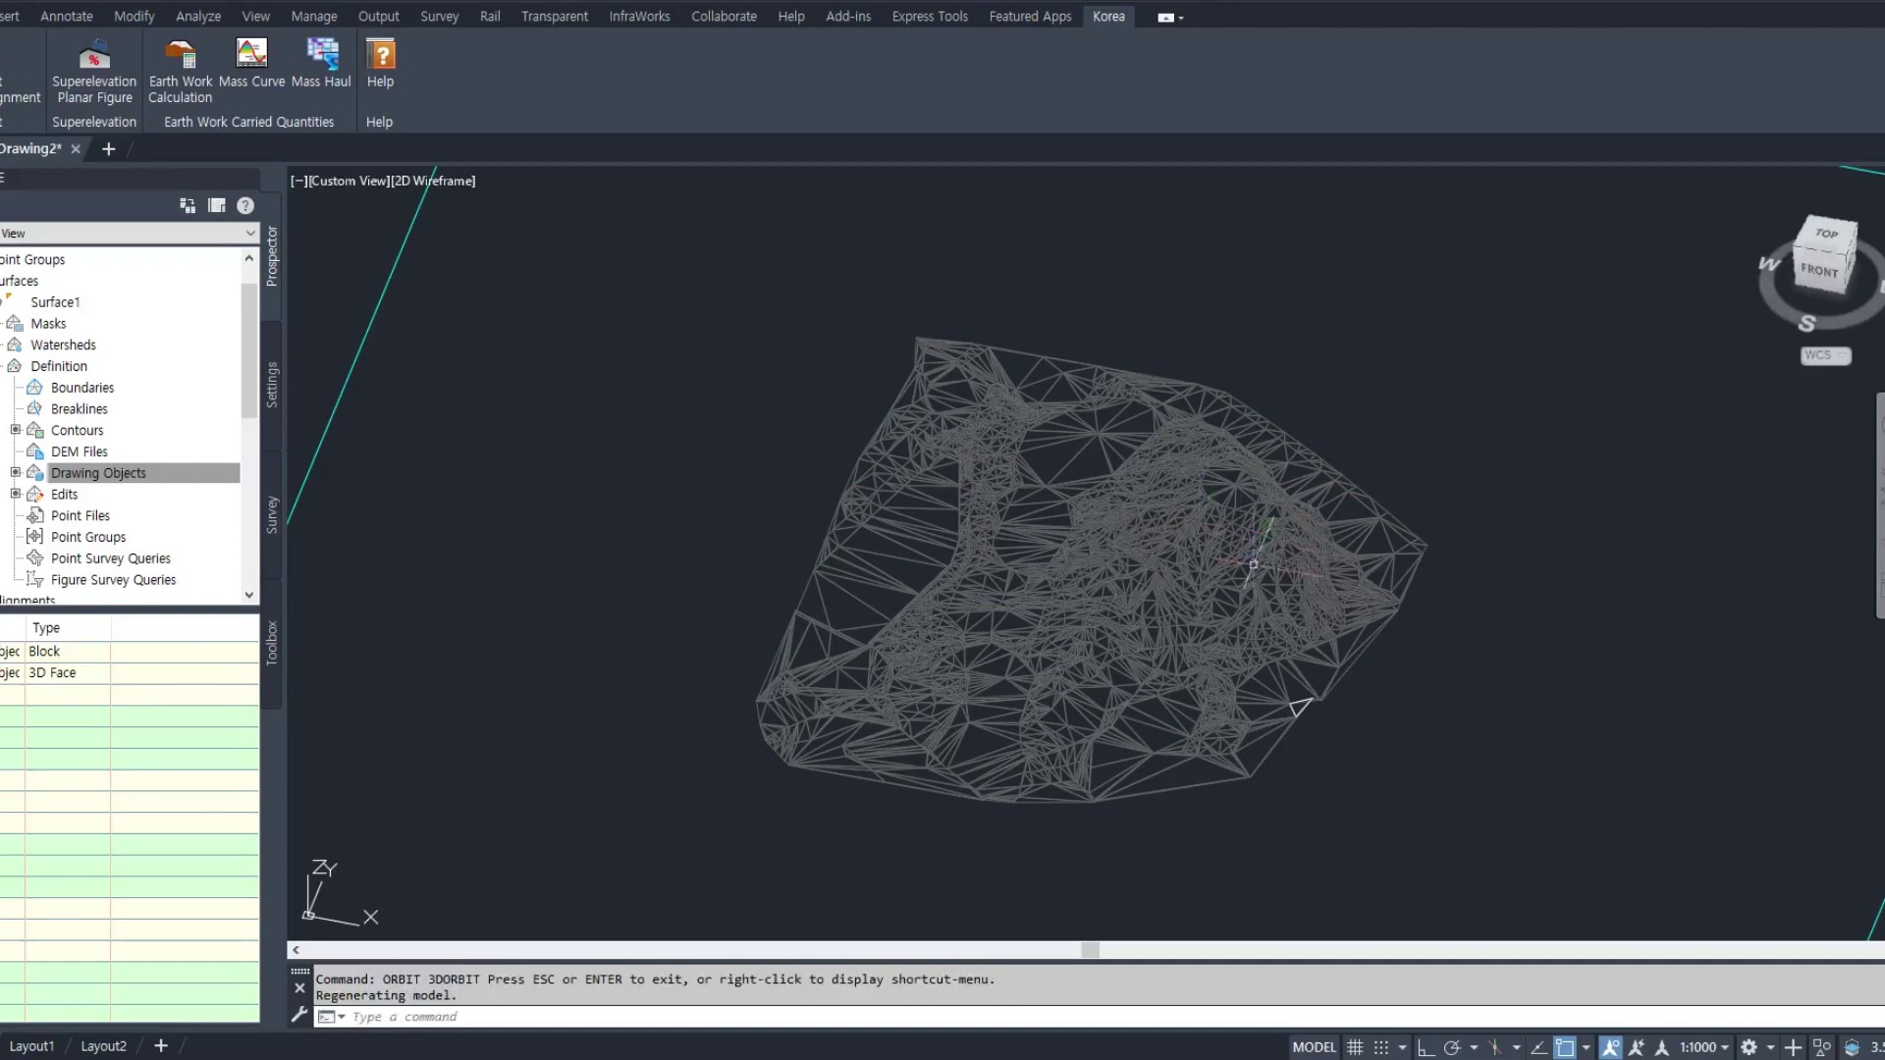
scroll(1390, 520, "up", 5)
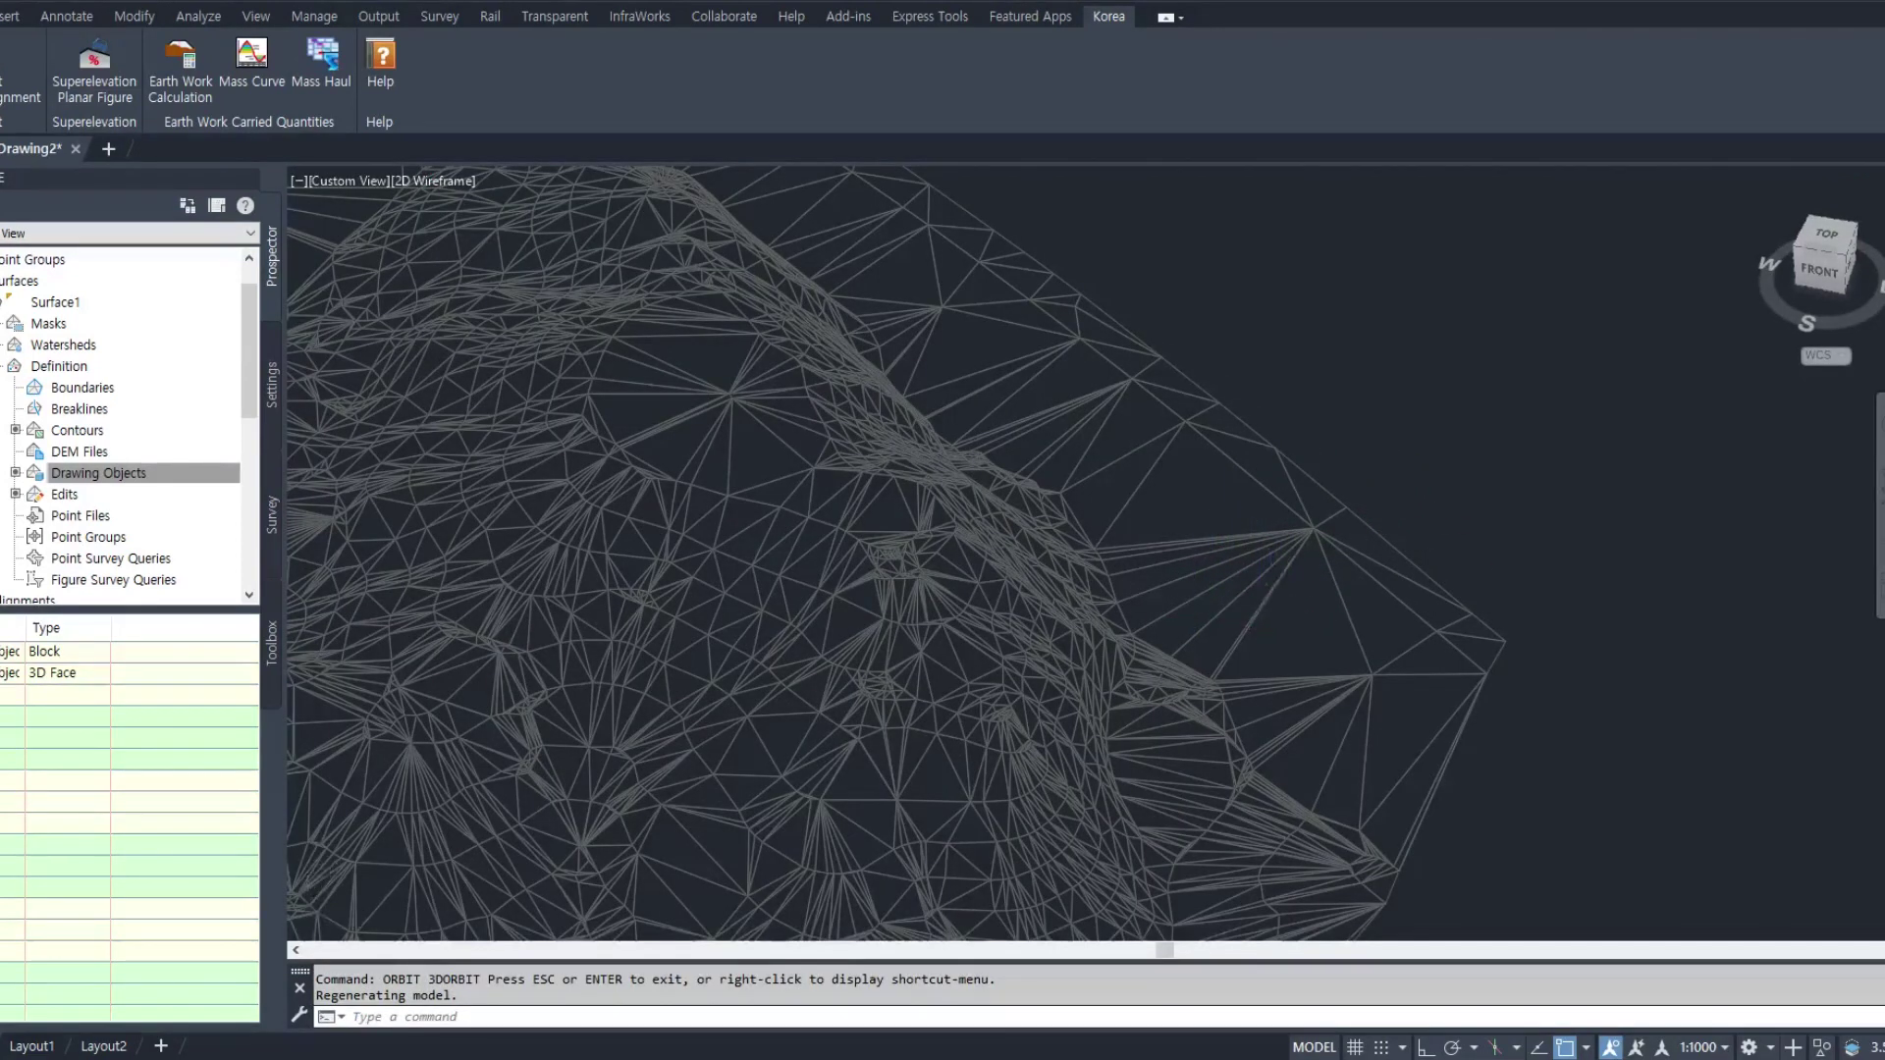
scroll(1272, 597, "down", 5)
middle_click_drag(800, 600, 942, 456)
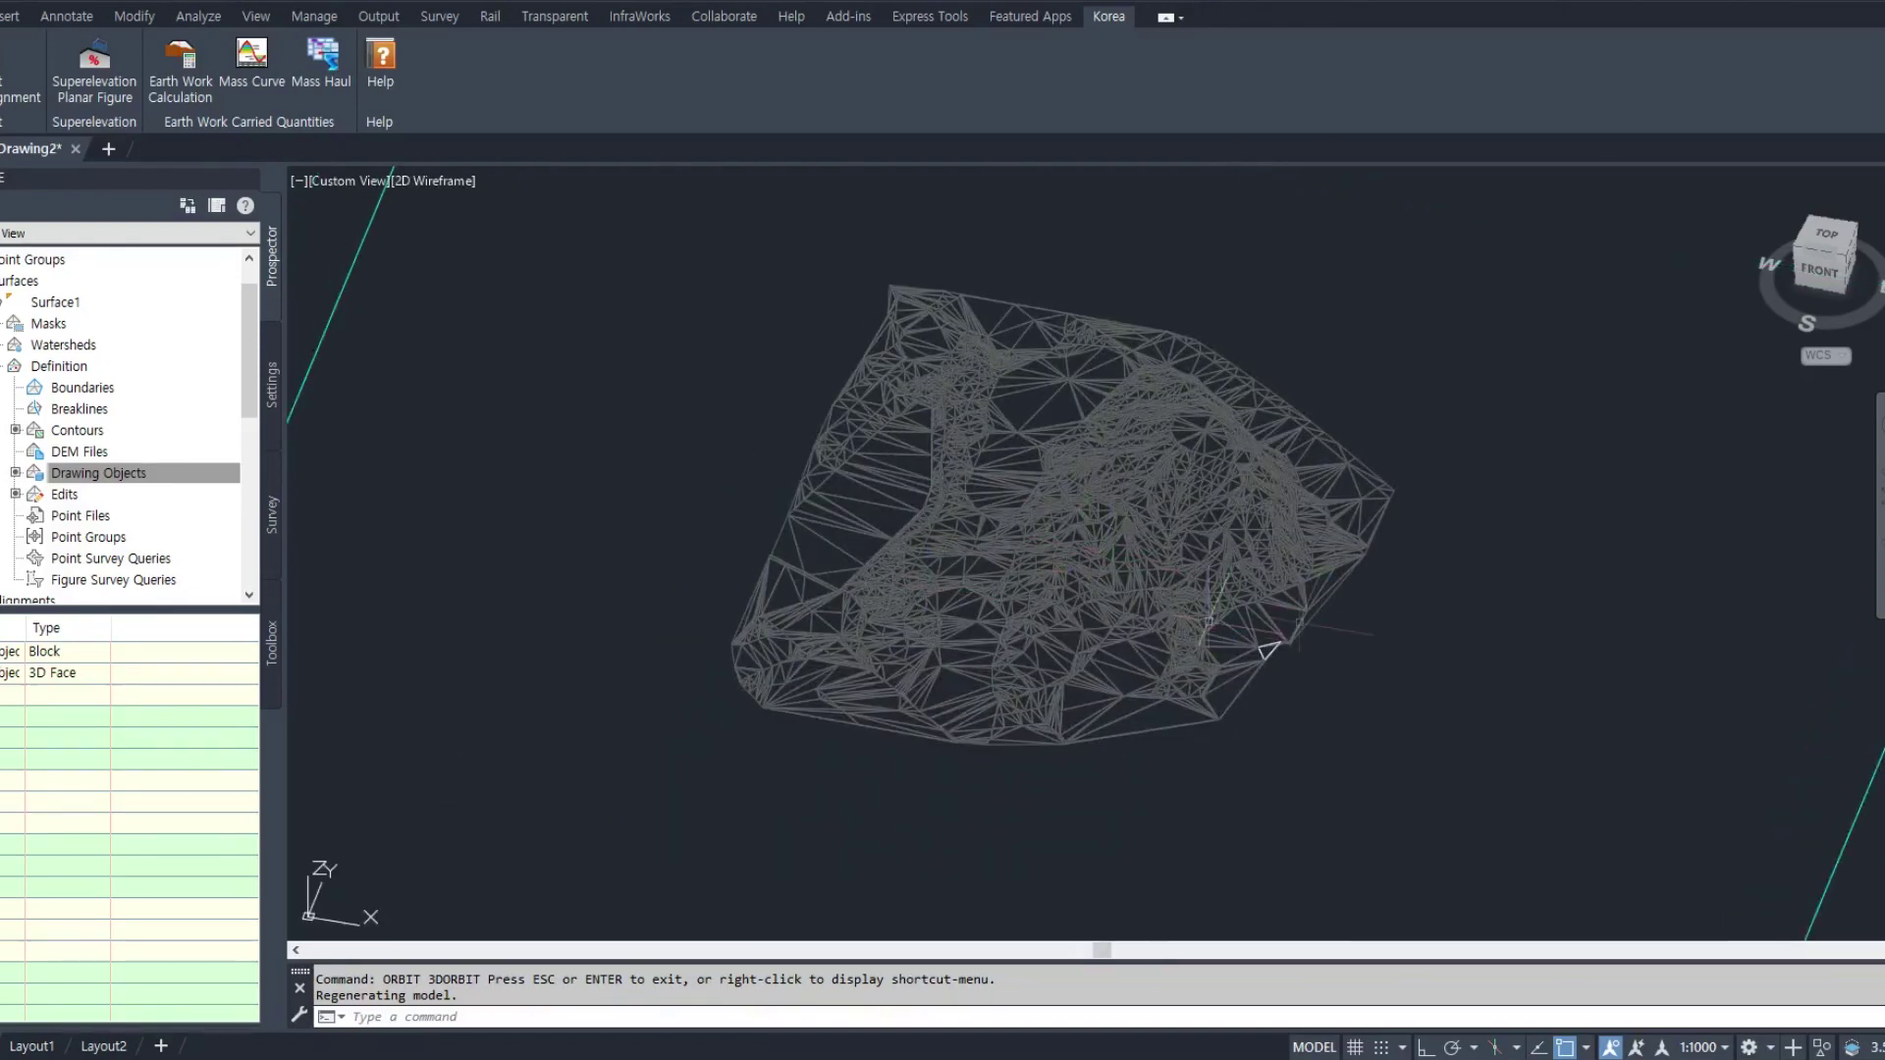
Return to the plan view and erase the source contours and elevation objects within the surface boundary
key("Escape")
type("plan")
key("Return")
key("Return")
scroll(1145, 551, "up", 2)
type("e")
key("Return")
left_click(1035, 727)
left_click(1269, 336)
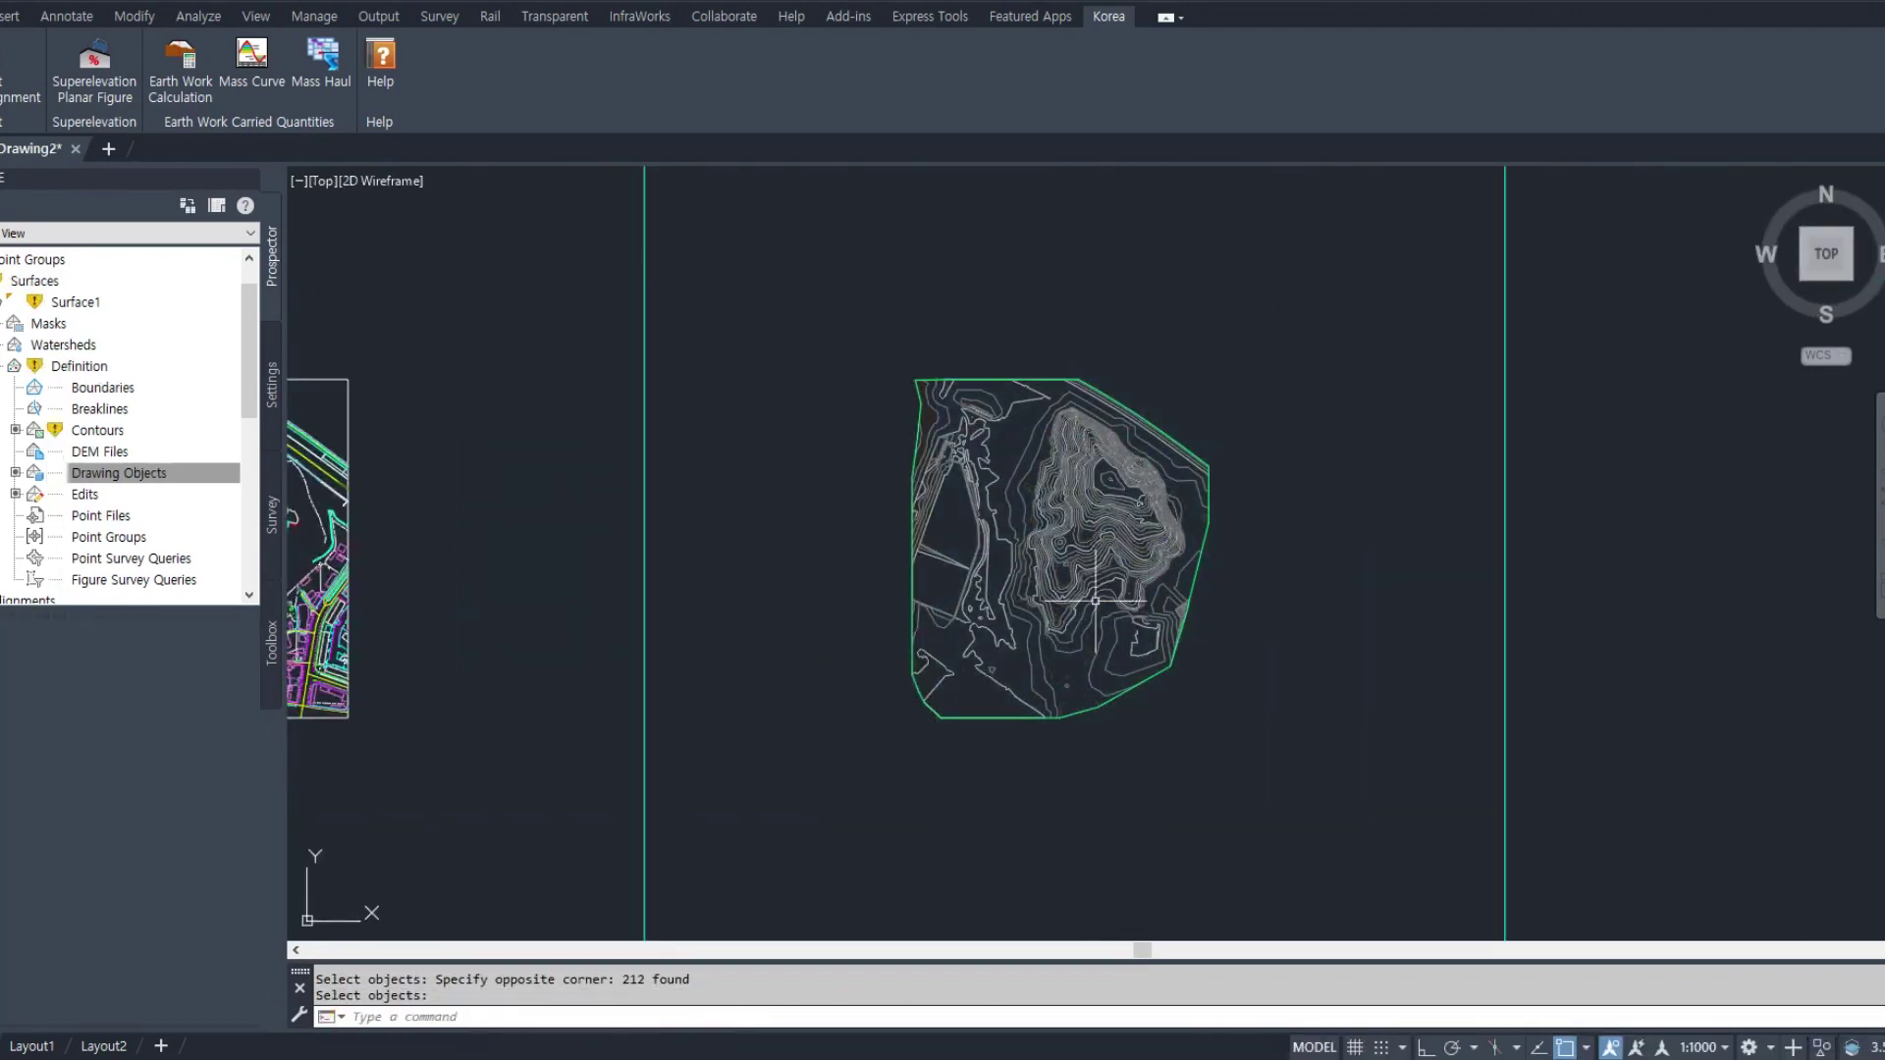
left_click(814, 812)
left_click(1194, 295)
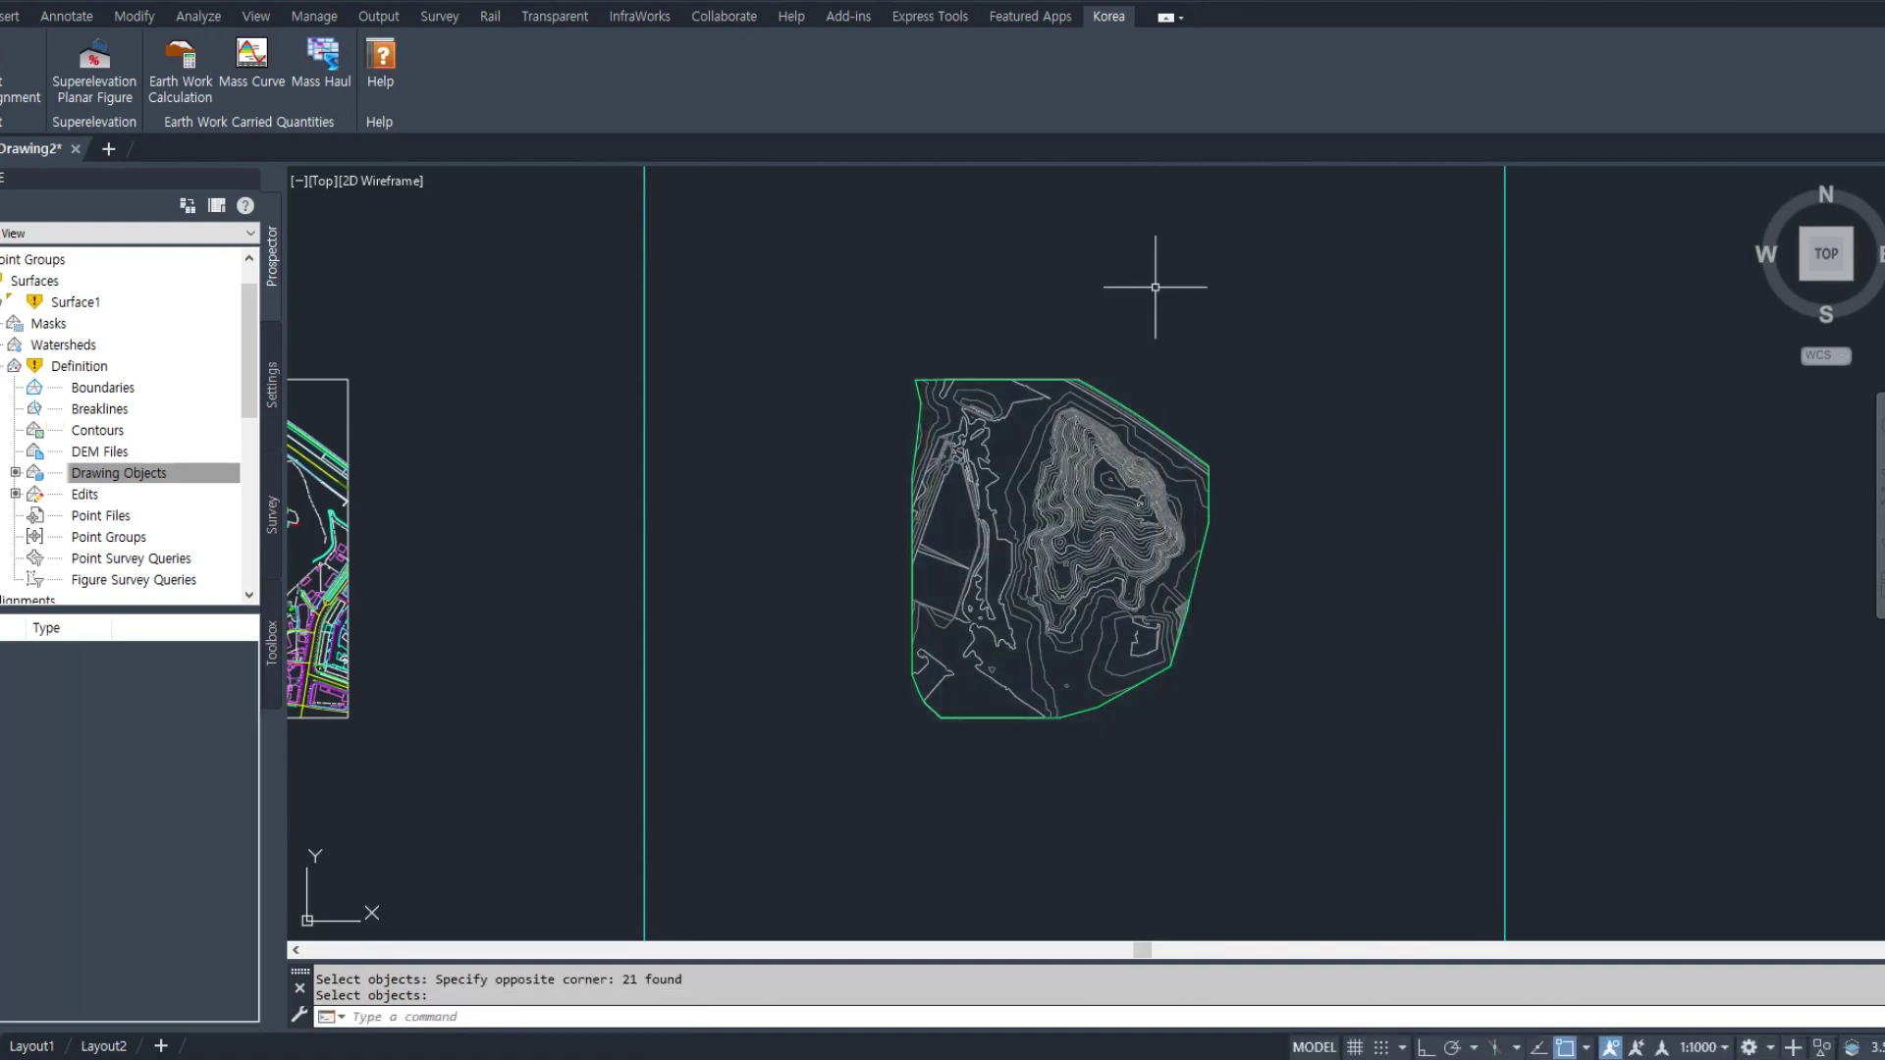
Move the entire coloured map from its own frame onto the surface in the adjacent frame, using the frames' matching lower-left corners
middle_click_drag(907, 471, 1205, 390)
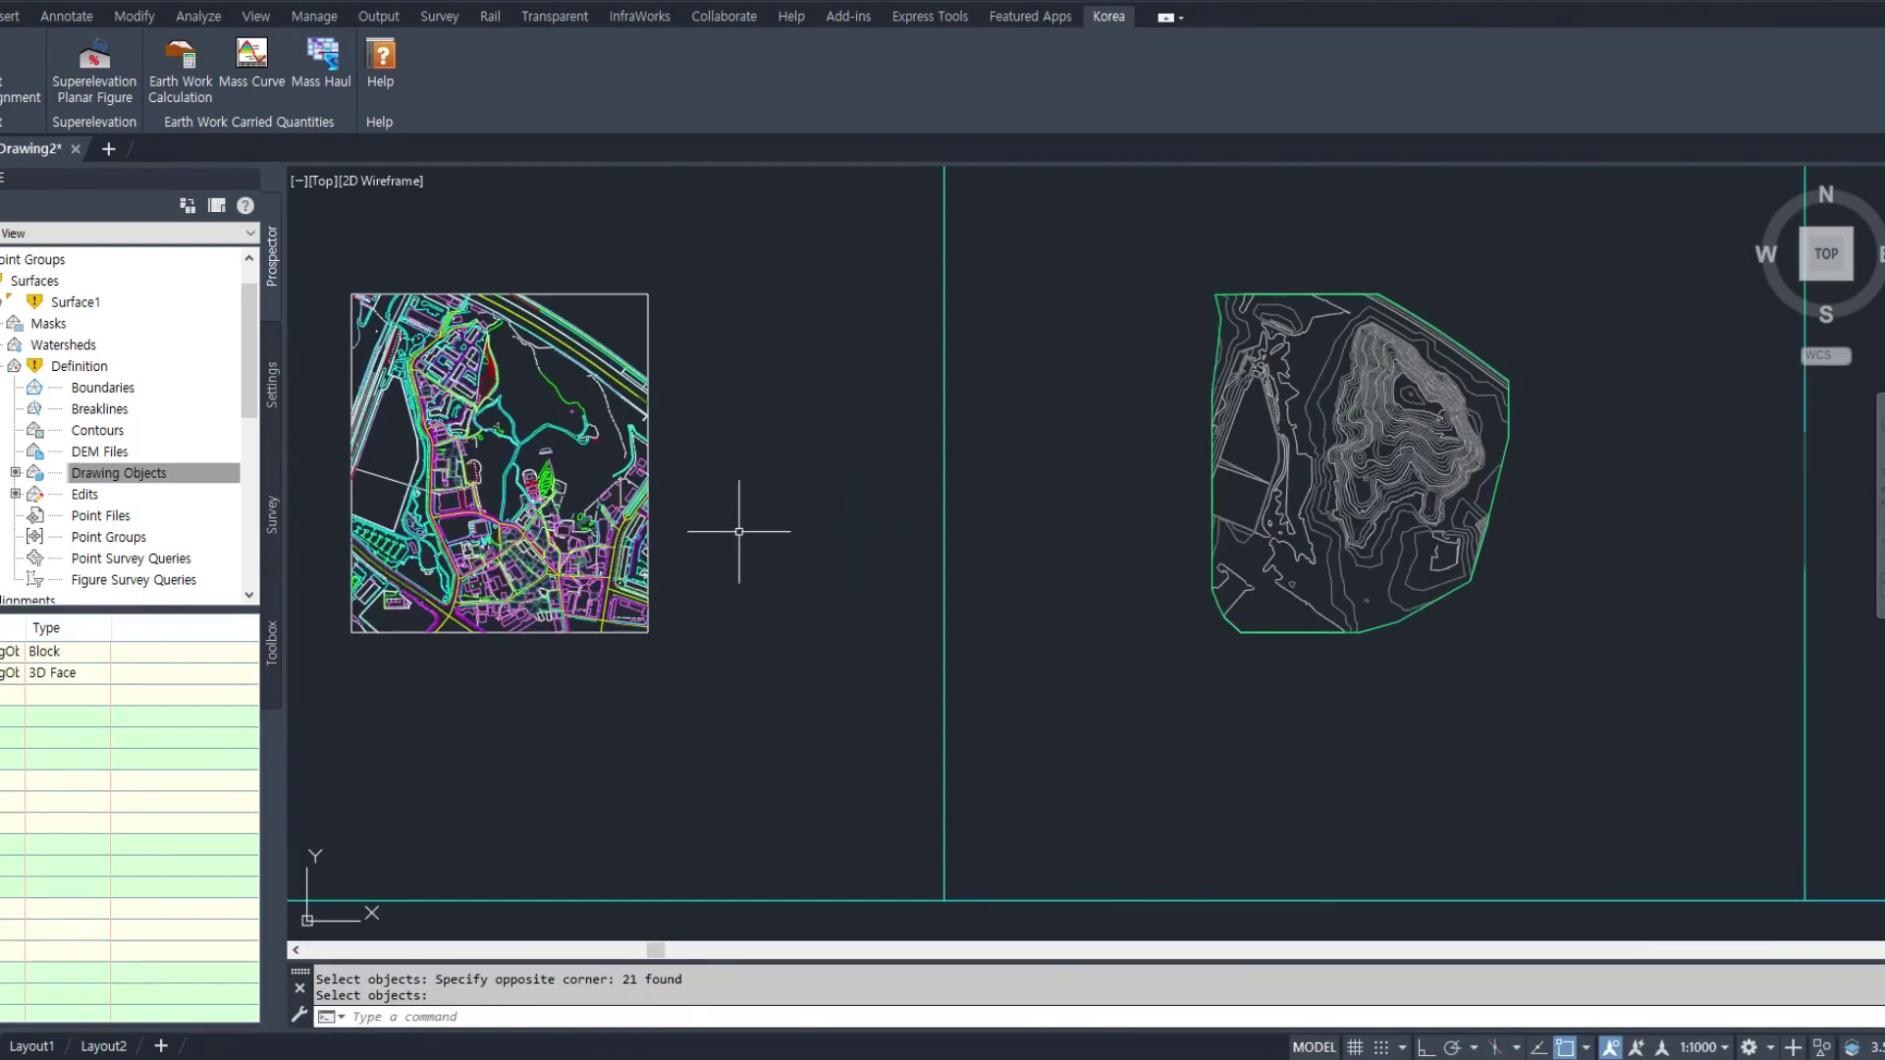
scroll(741, 531, "down", 2)
key("Return")
type("m")
key("Return")
left_click(739, 361)
left_click(555, 602)
key("Return")
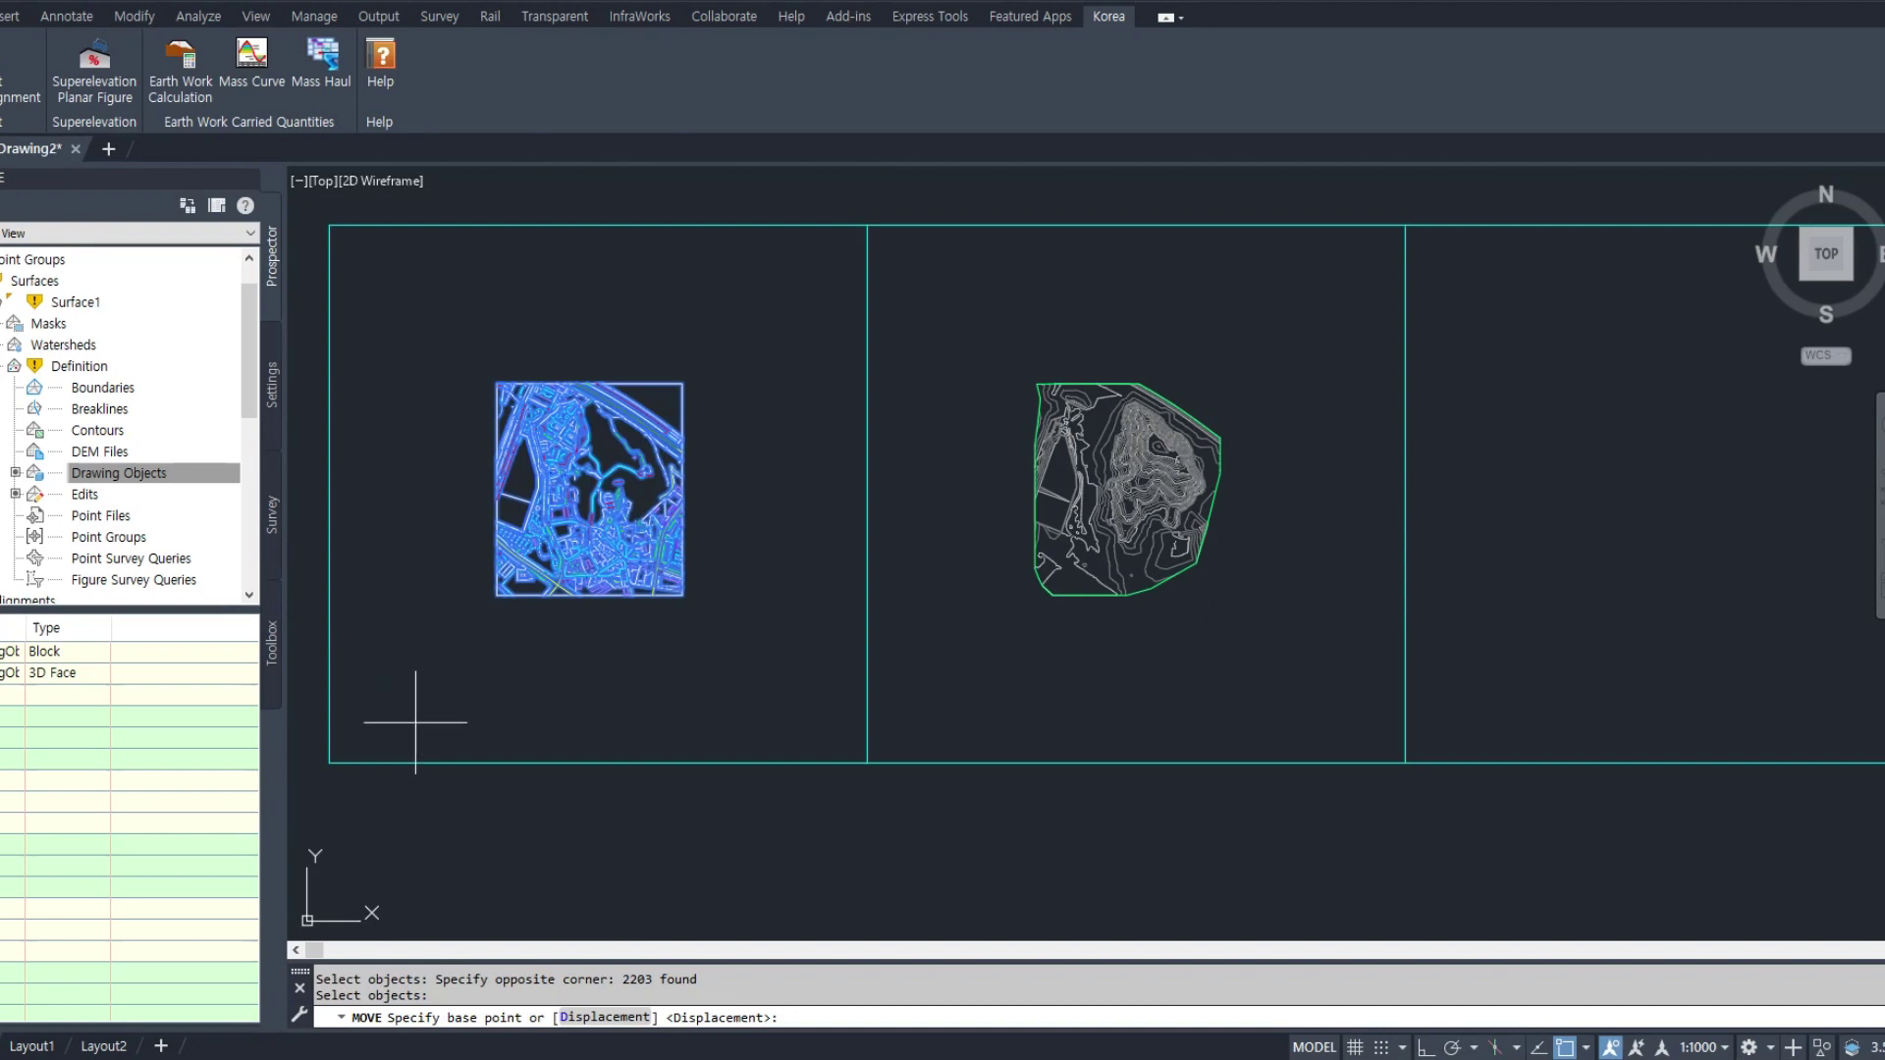
left_click(328, 763)
left_click(675, 762)
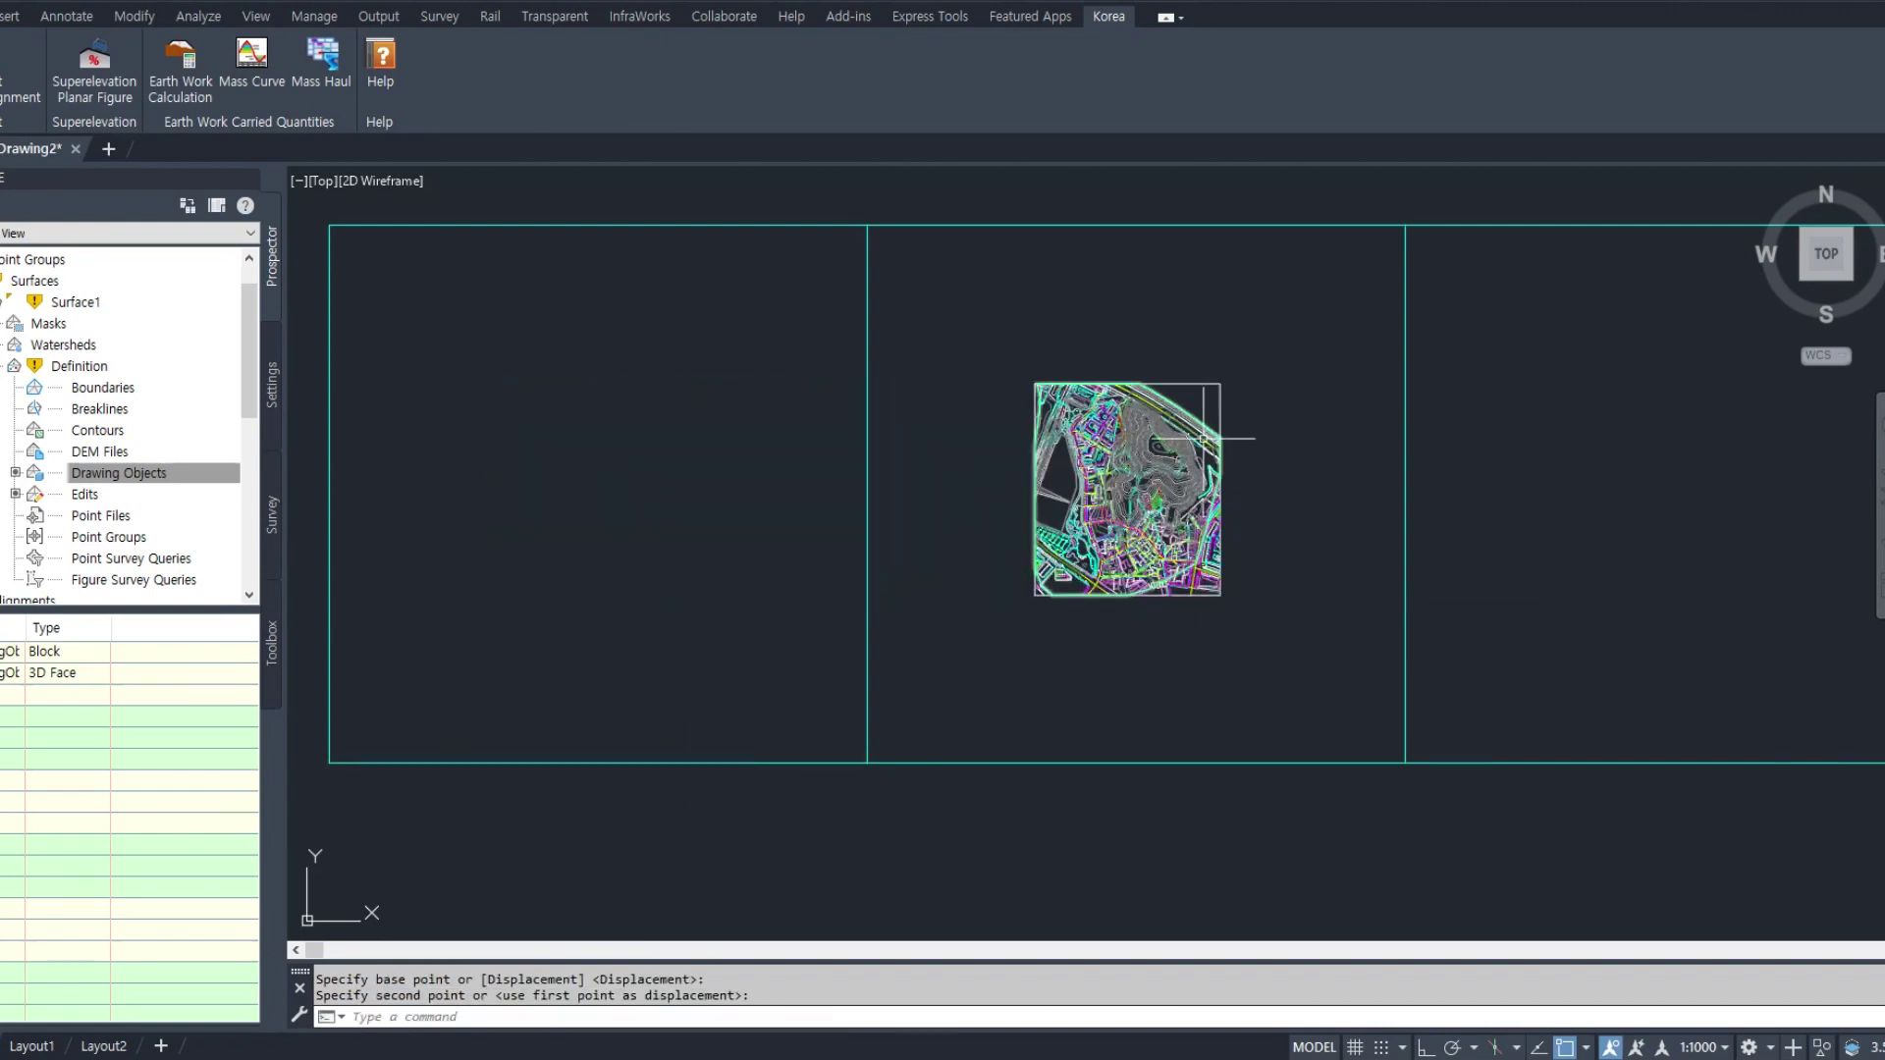
scroll(1201, 441, "up", 5)
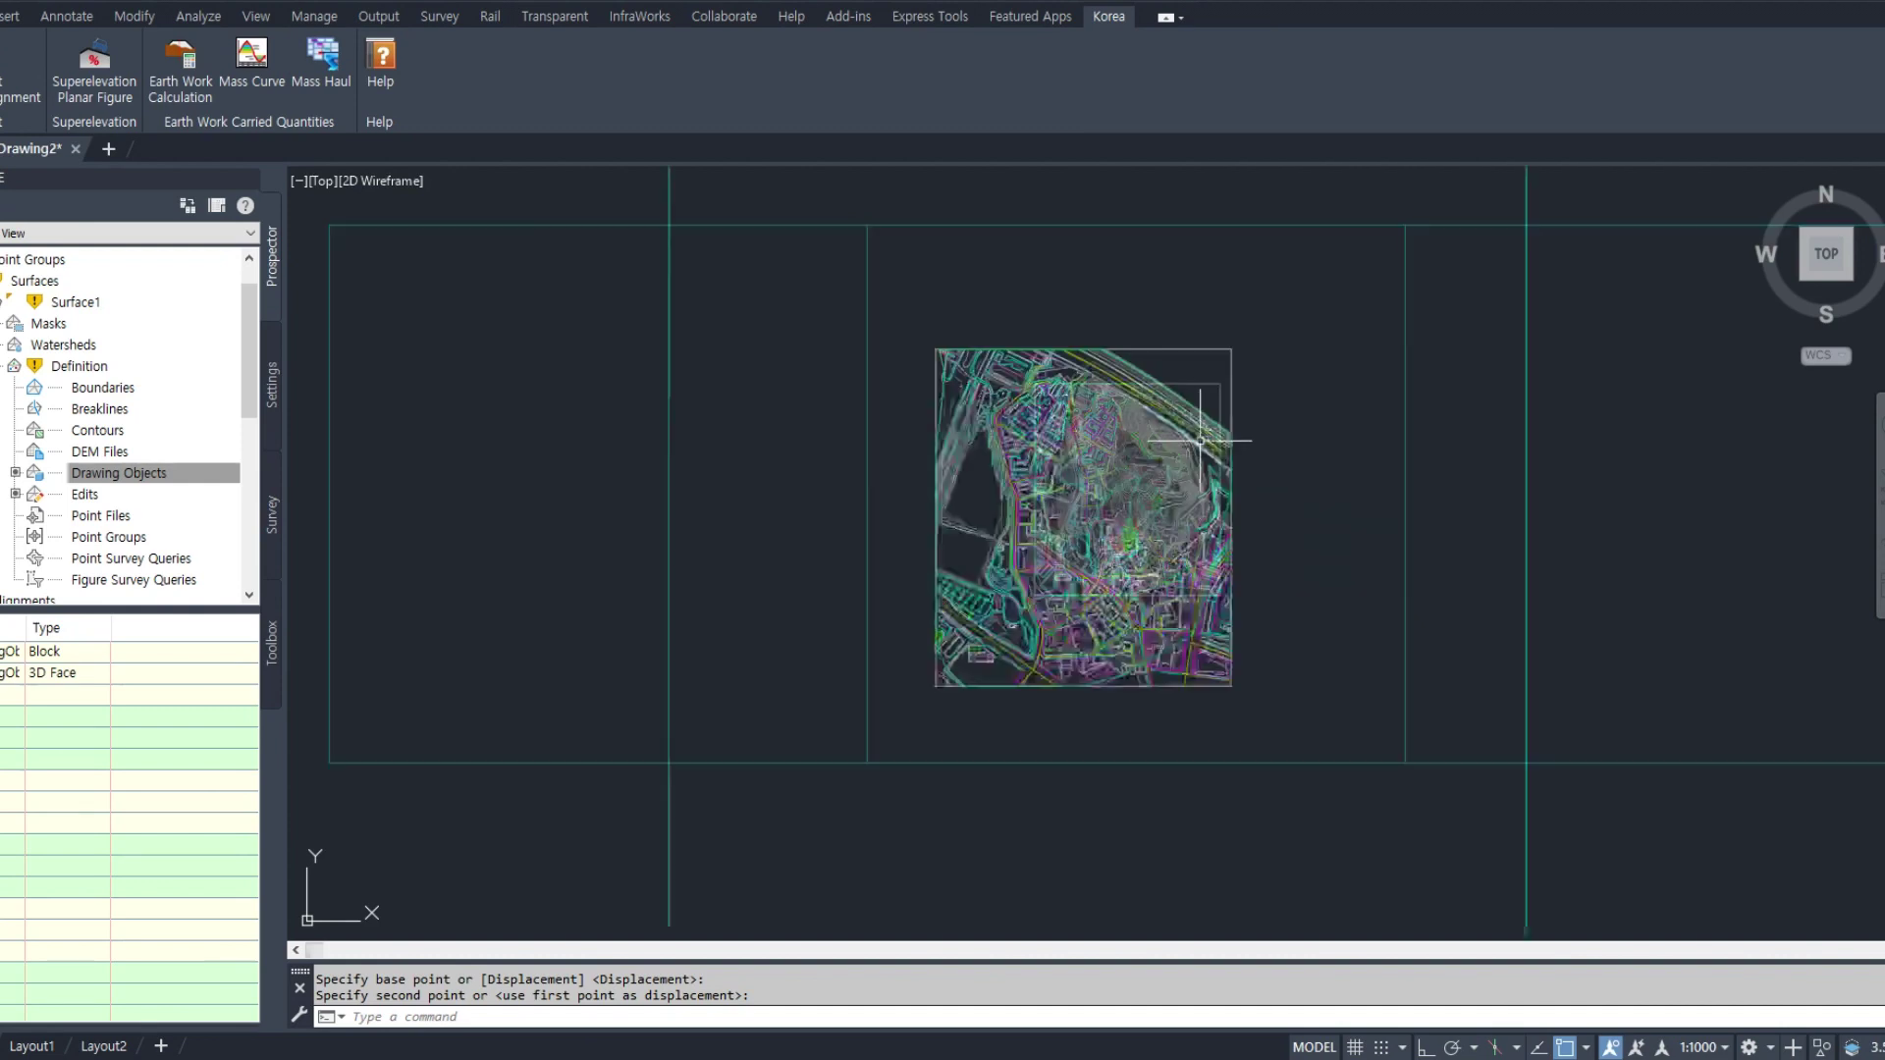
middle_click_drag(924, 700, 987, 514)
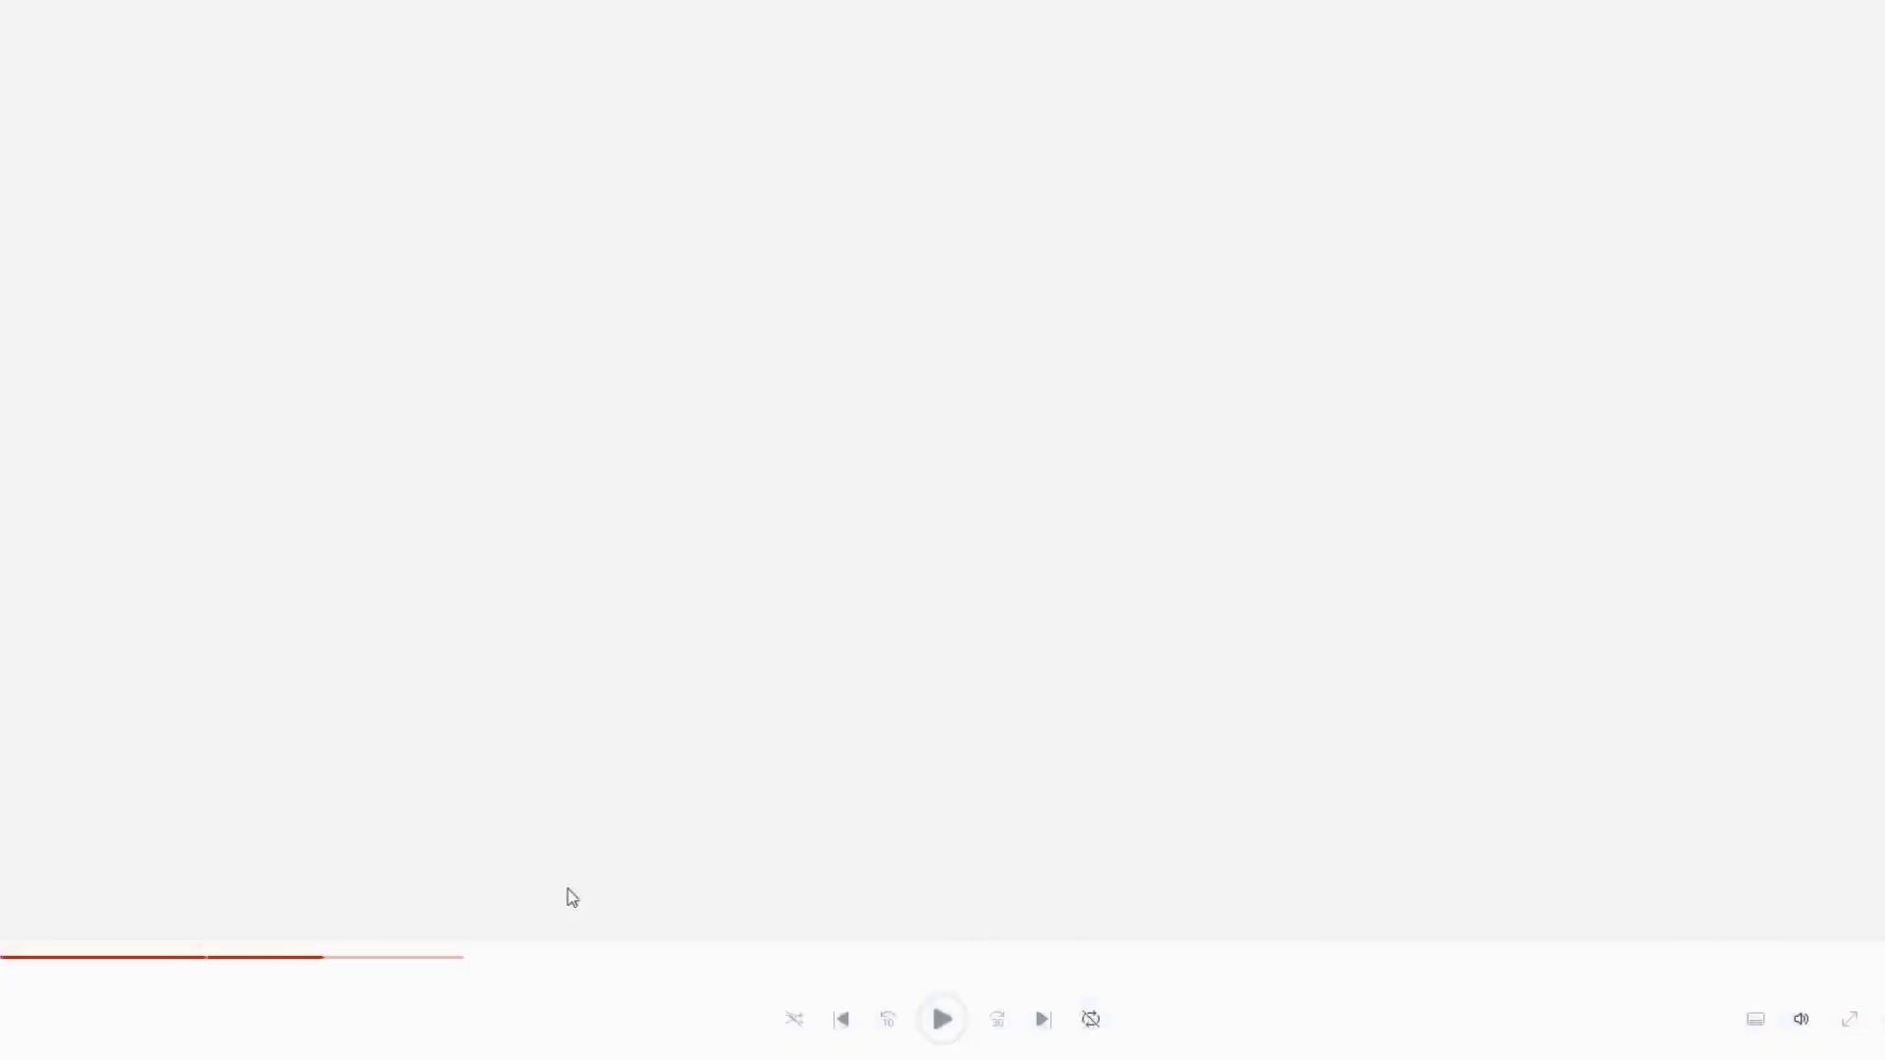
Switch to the tutorial video in the media player and seek to the part showing the Create Feature Lines dialog
key("space")
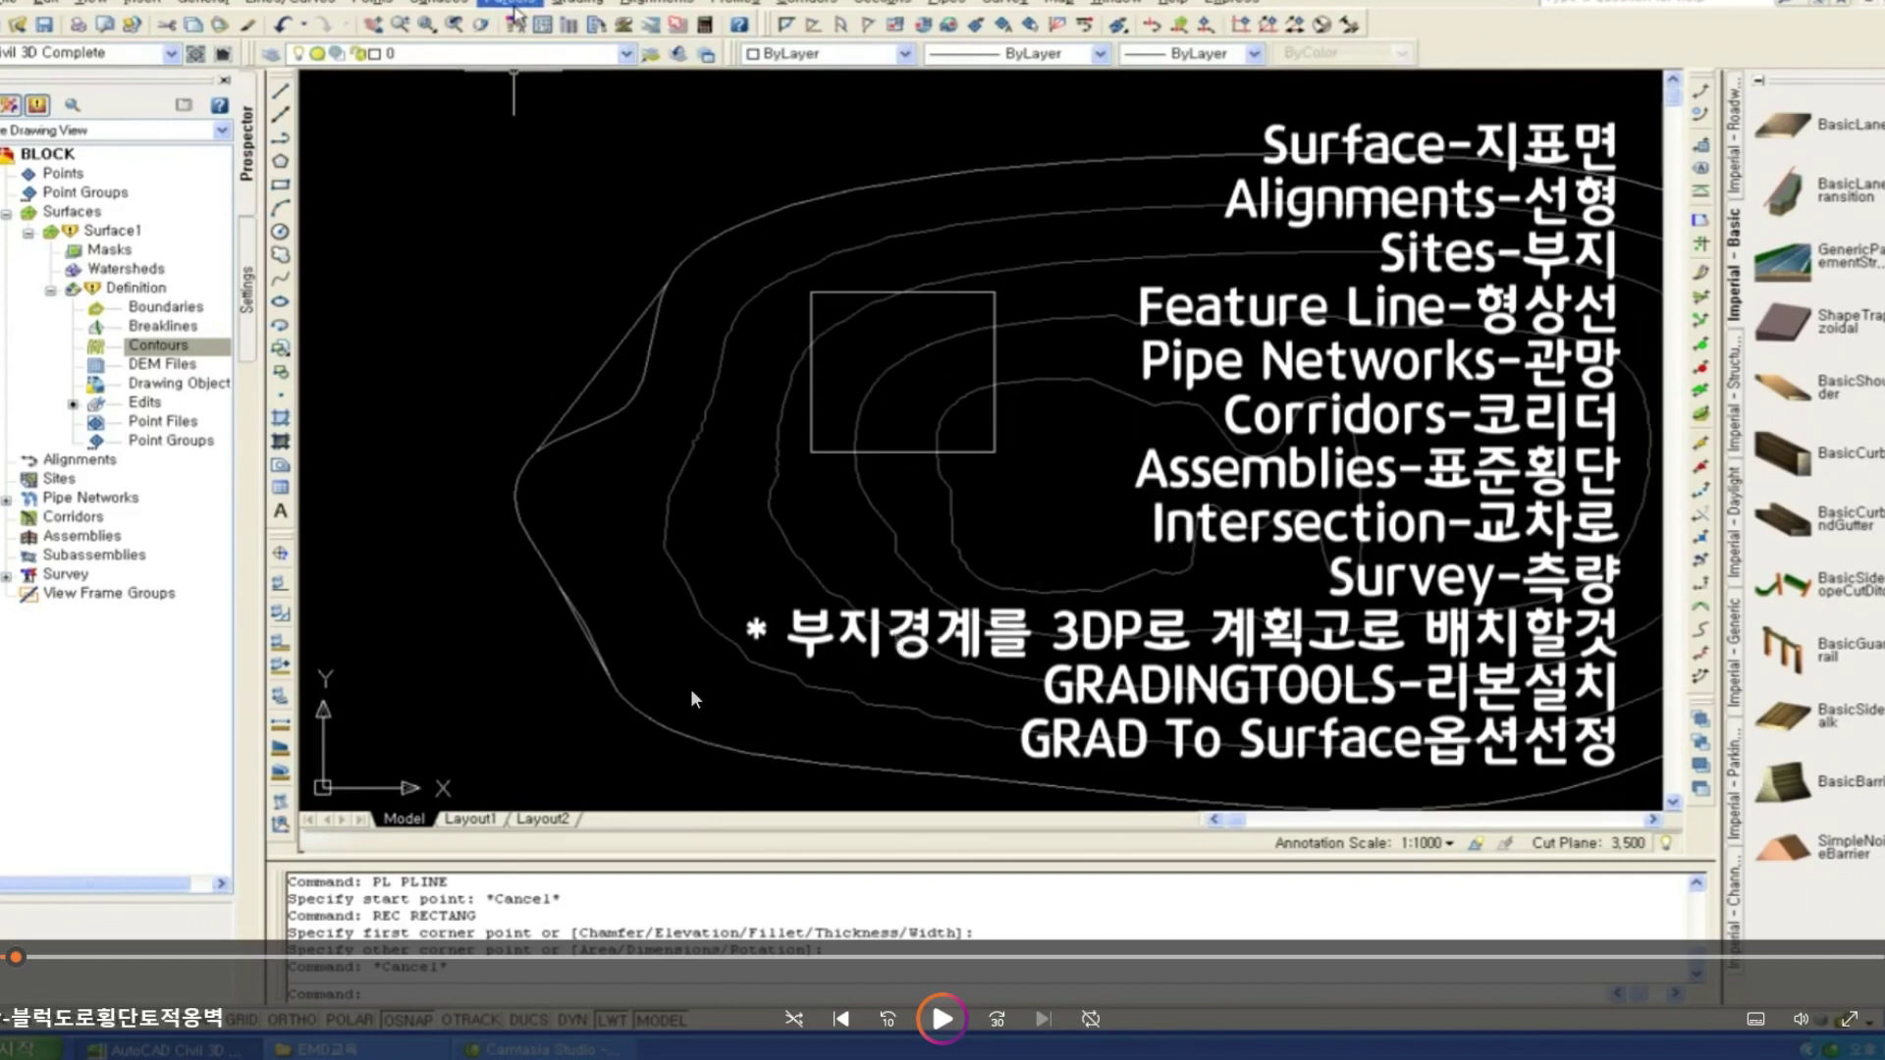
left_click(78, 955)
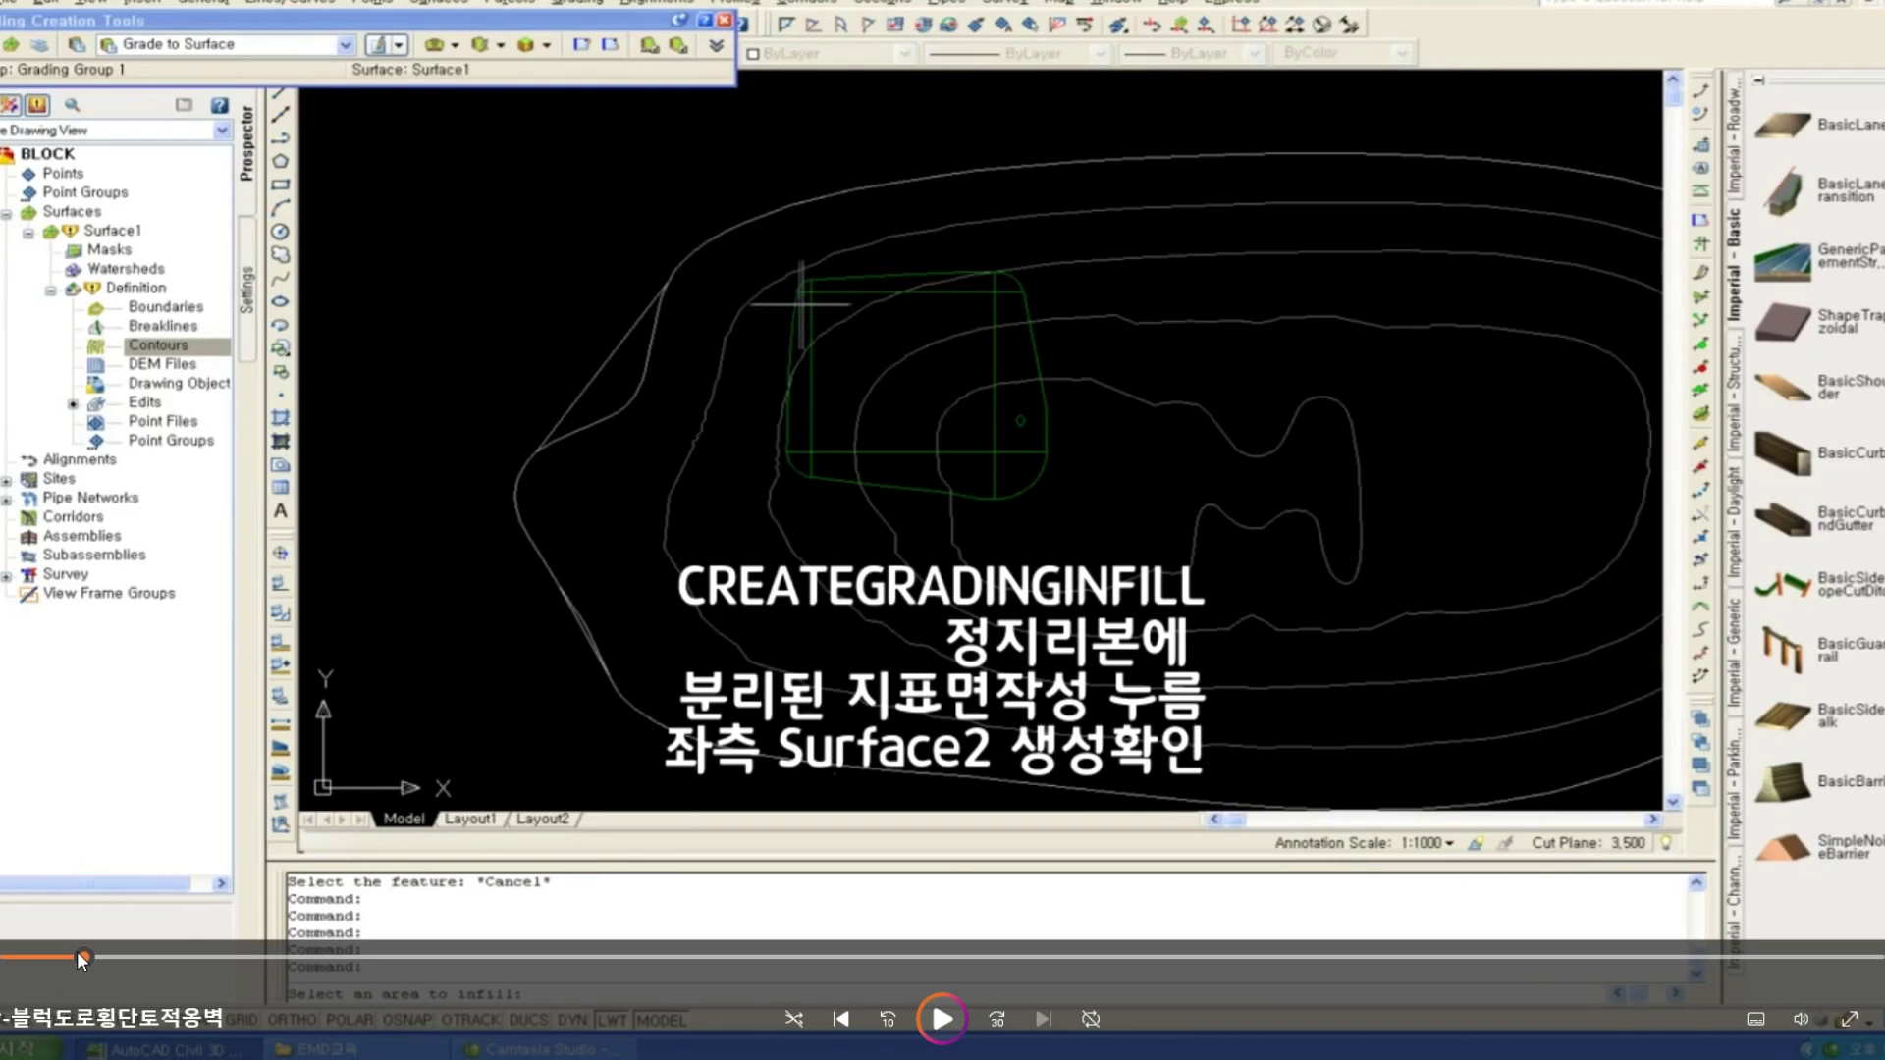
left_click(47, 952)
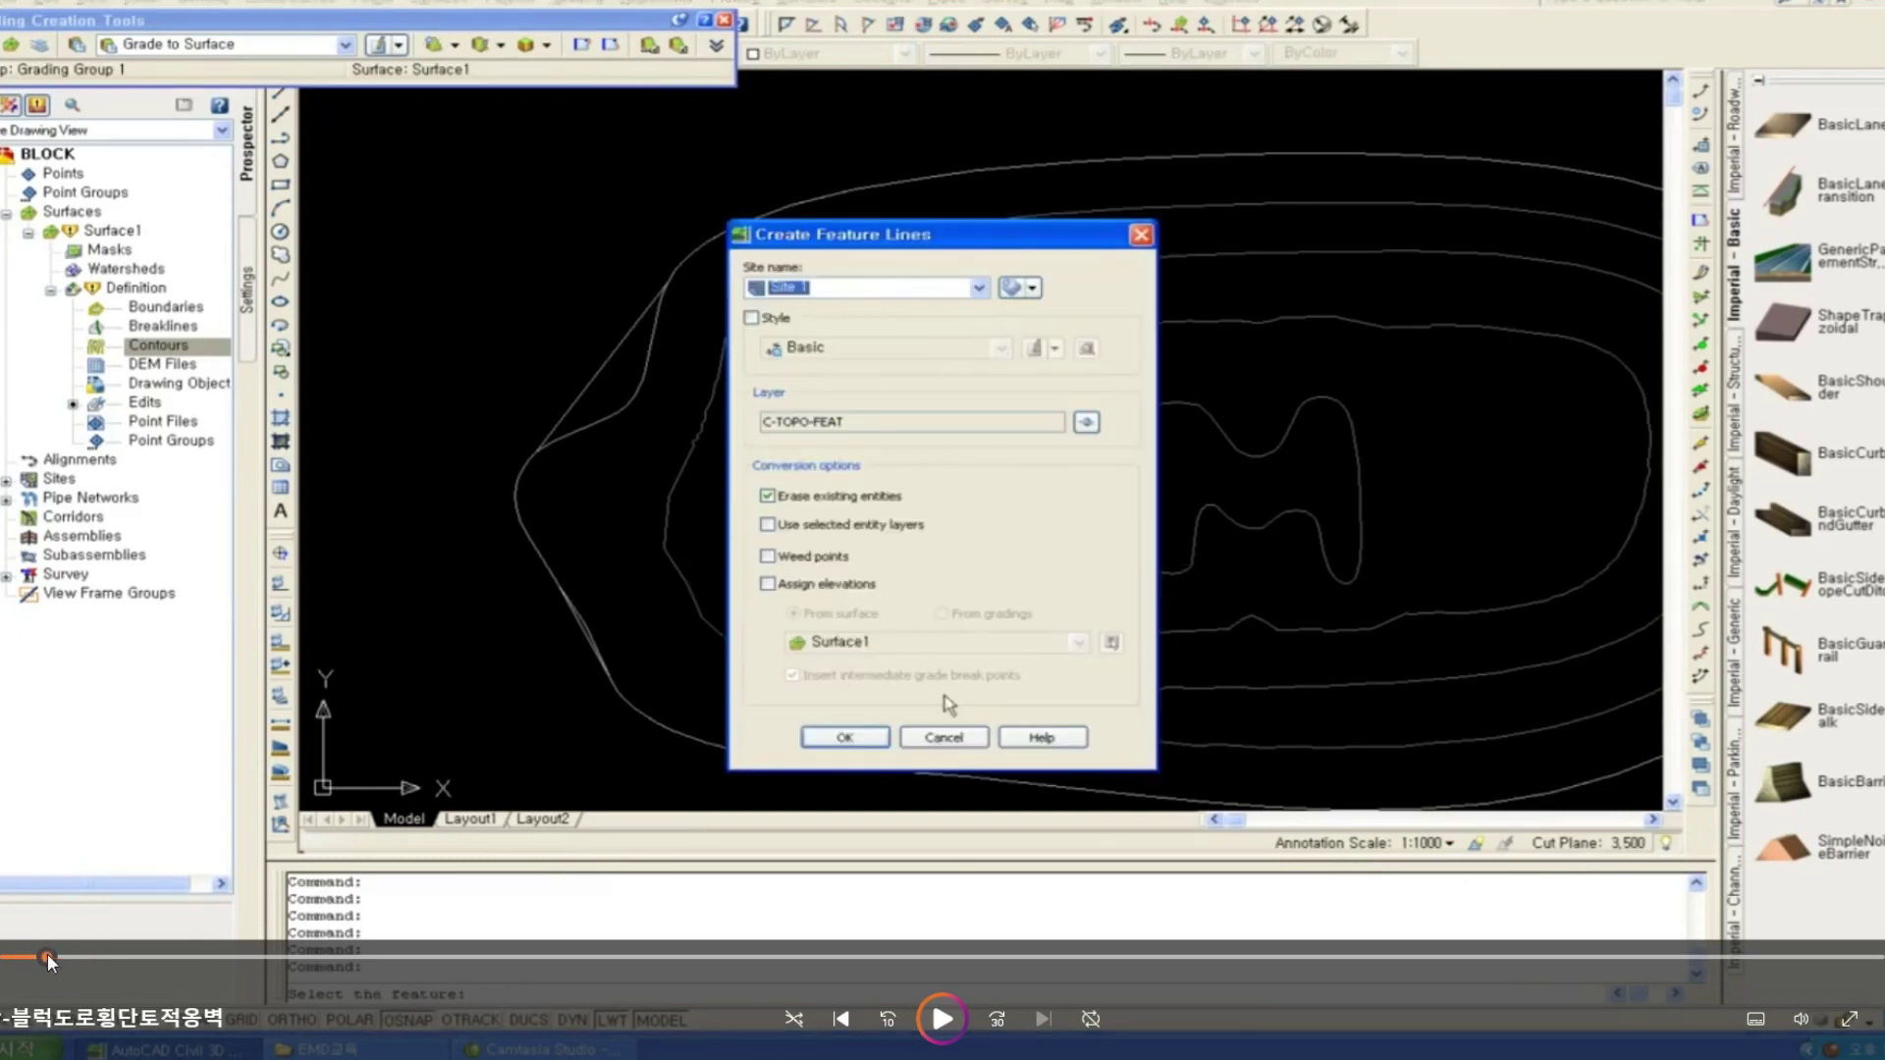
Skim forward through the tutorial video to review the alignment, profile view, profile layout and assembly stages
left_click(28, 954)
left_click(120, 954)
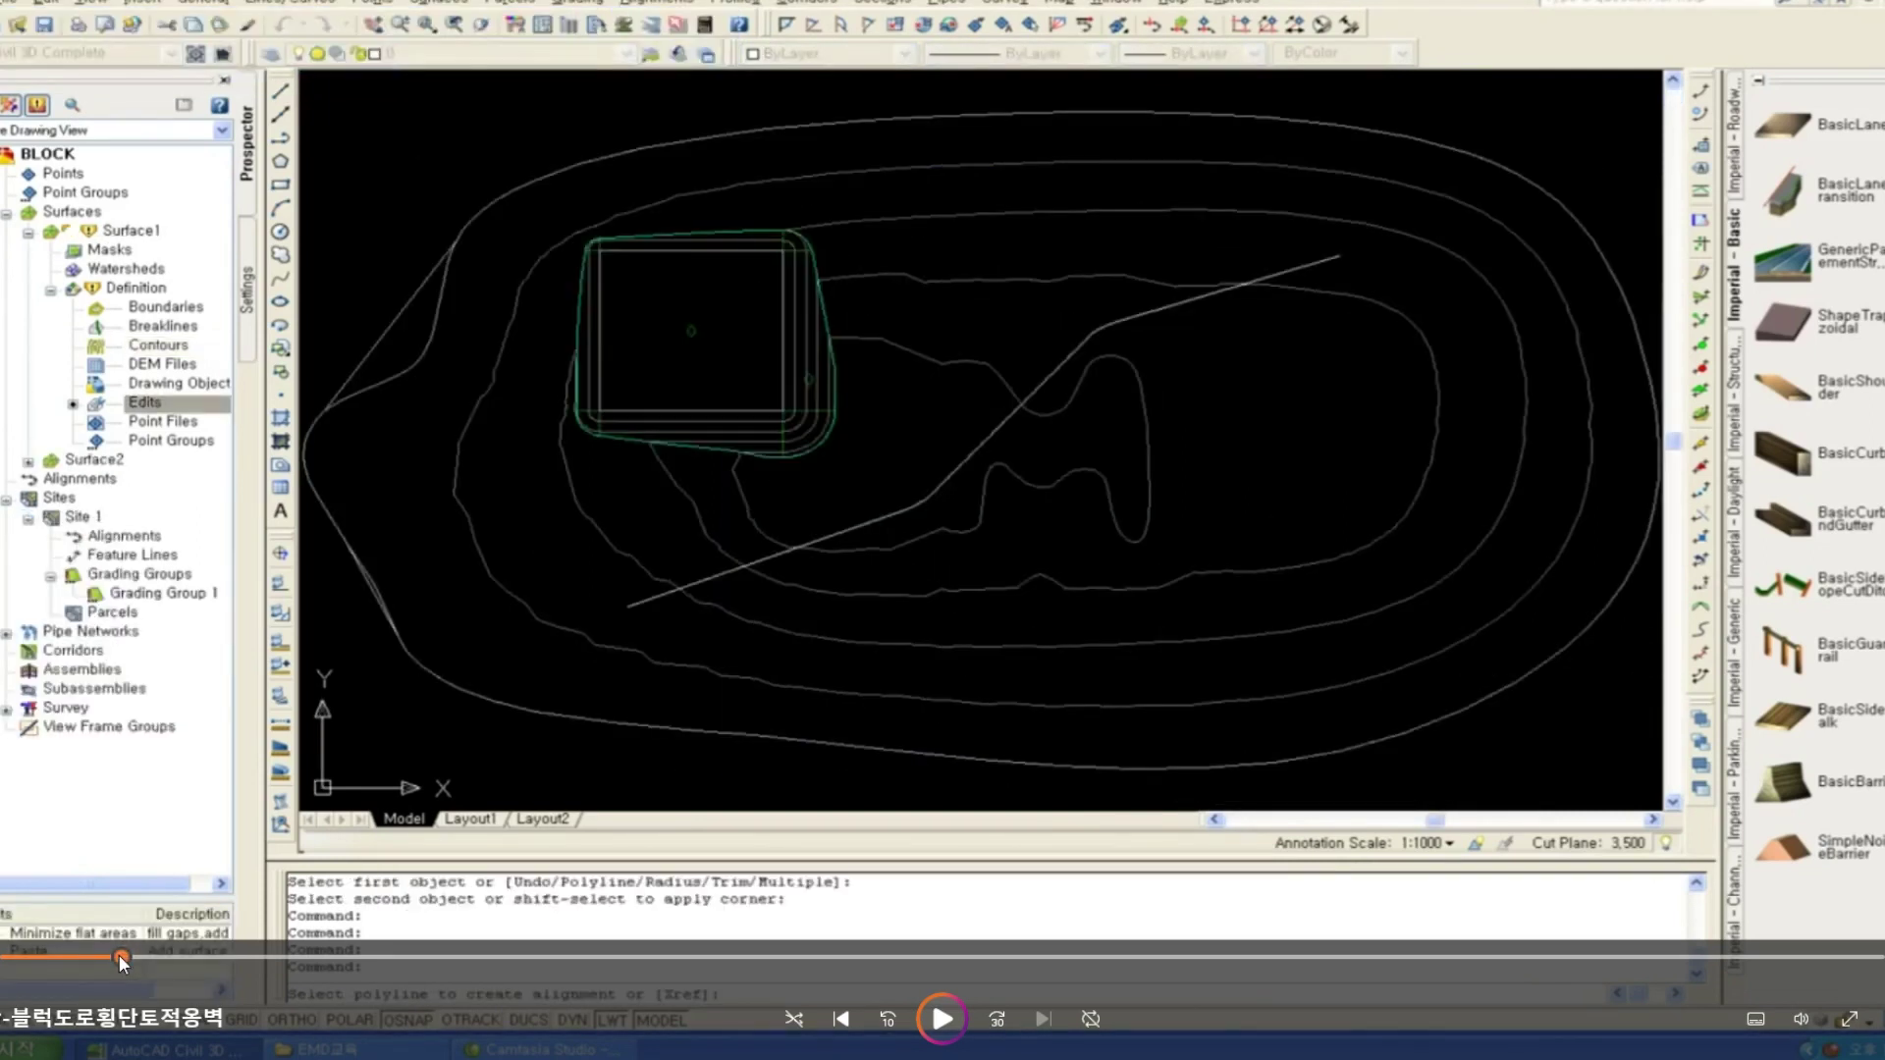
left_click(161, 954)
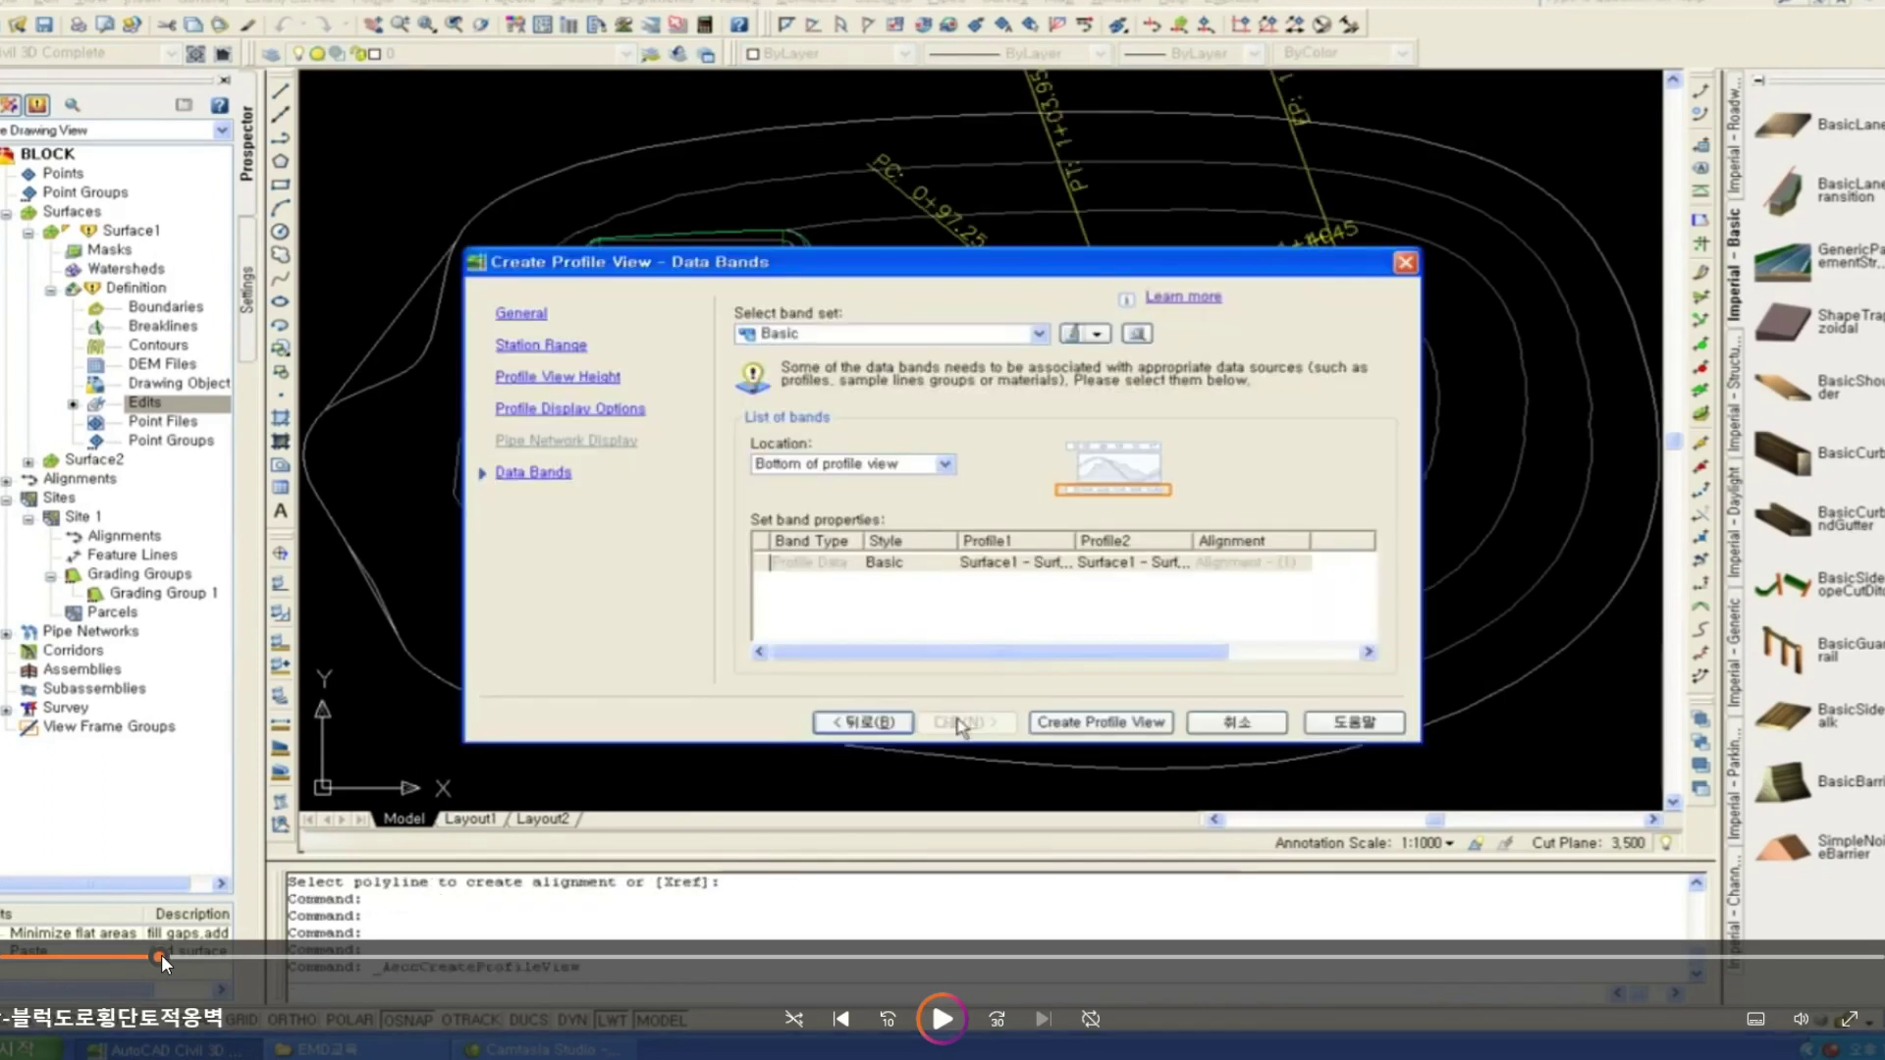
left_click(210, 953)
left_click(273, 951)
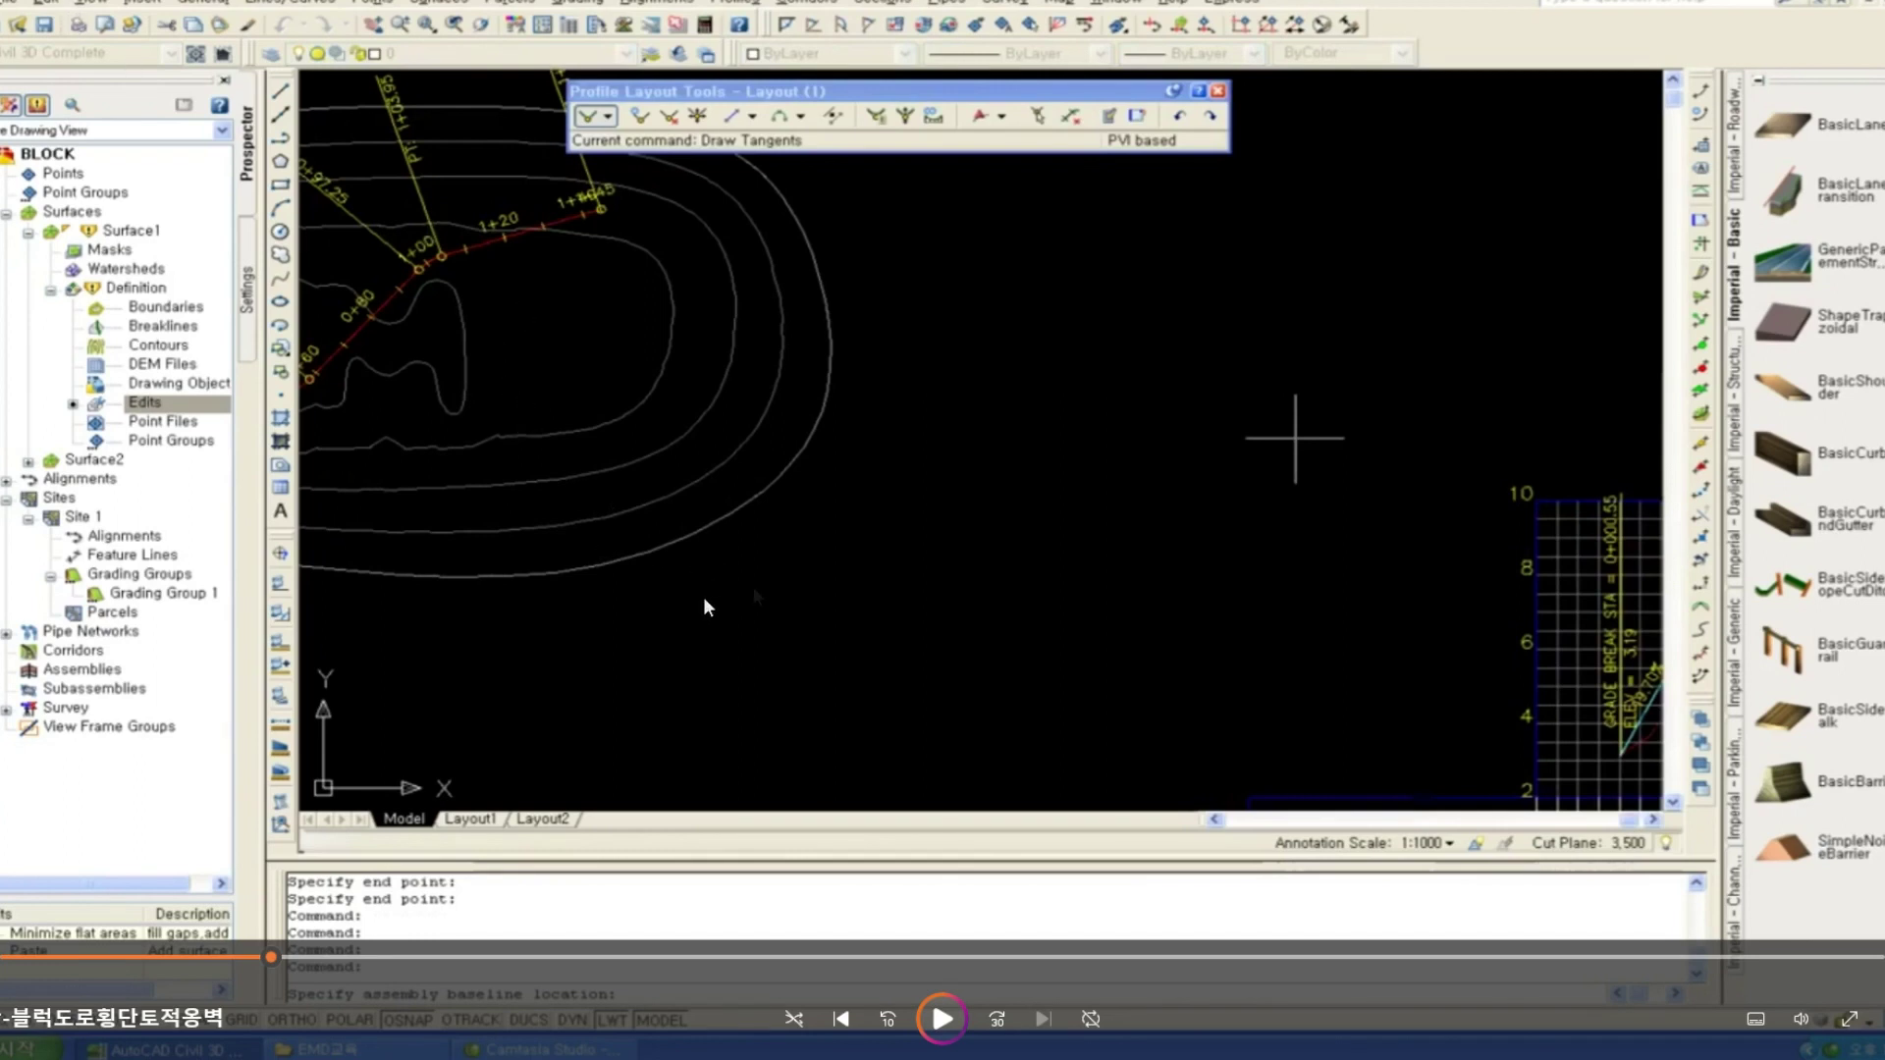
Seek back in the tutorial video to review drawing the site boundary rectangle and creating the grading infill
left_click(55, 950)
left_click(20, 956)
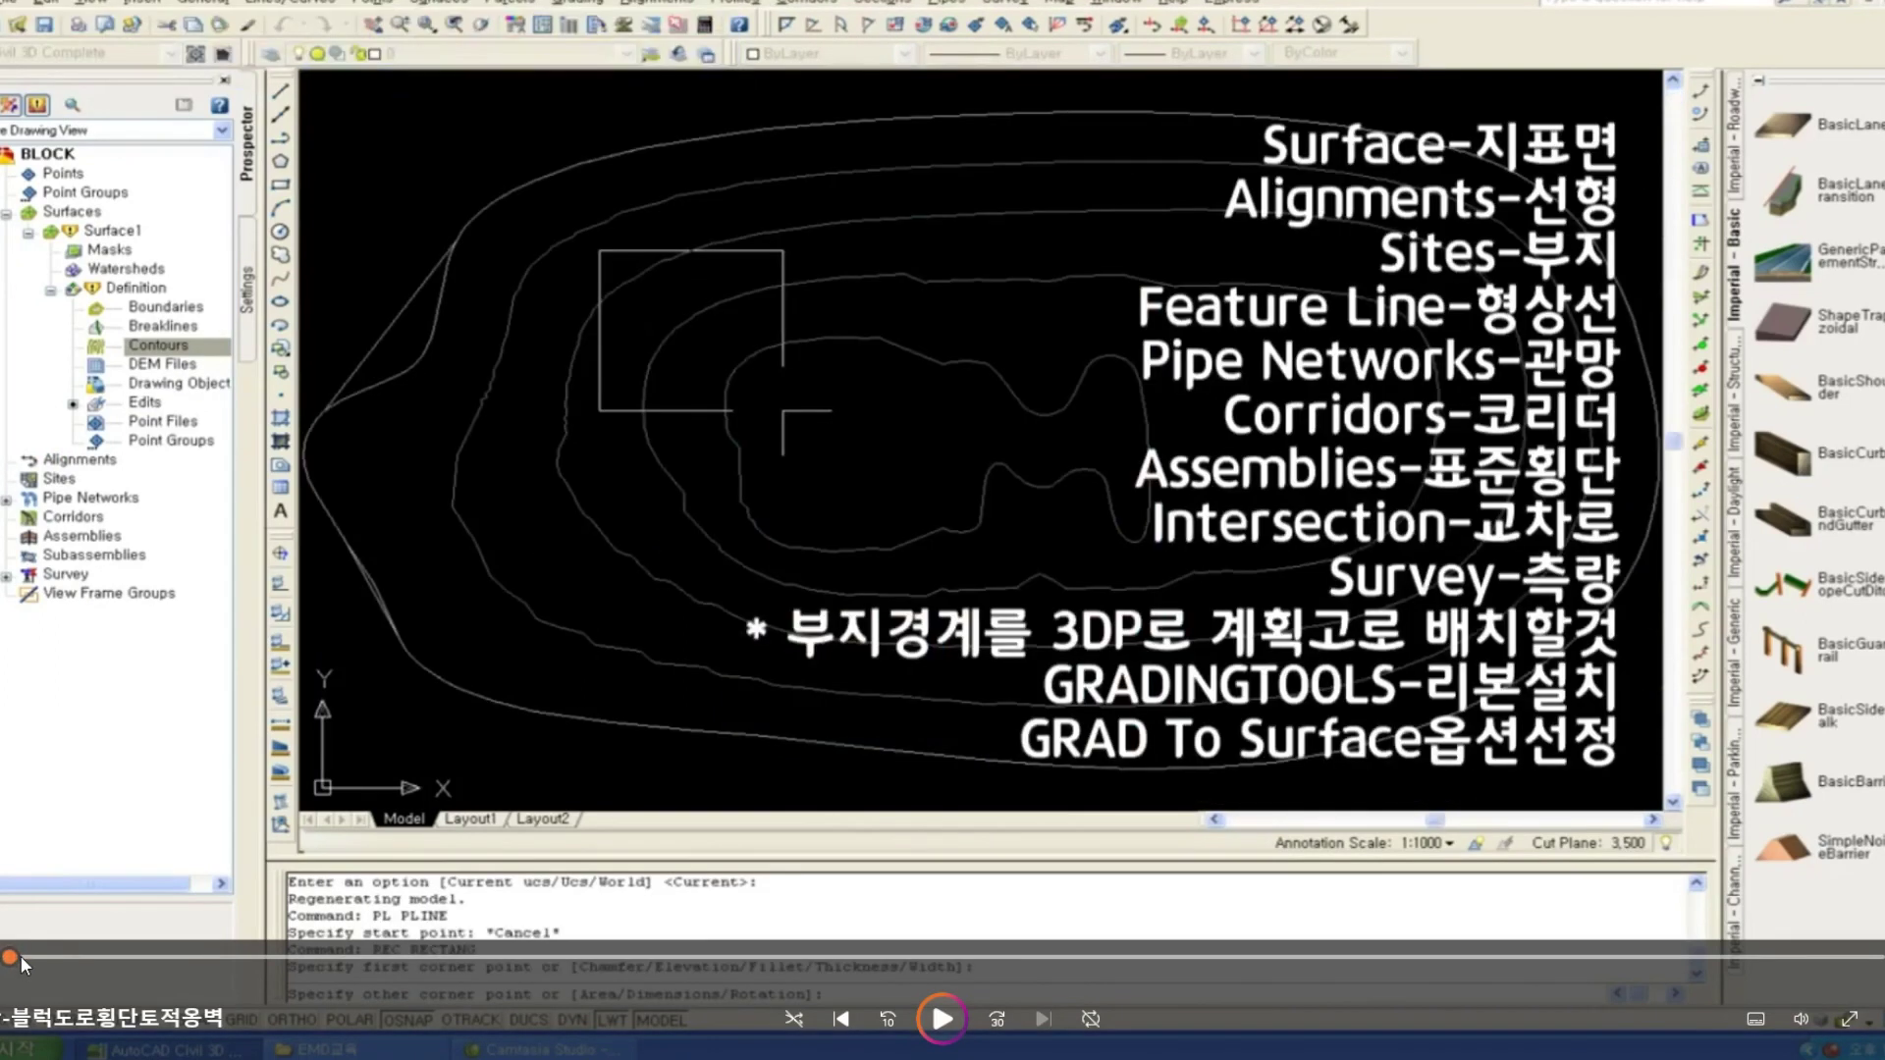
left_click(83, 955)
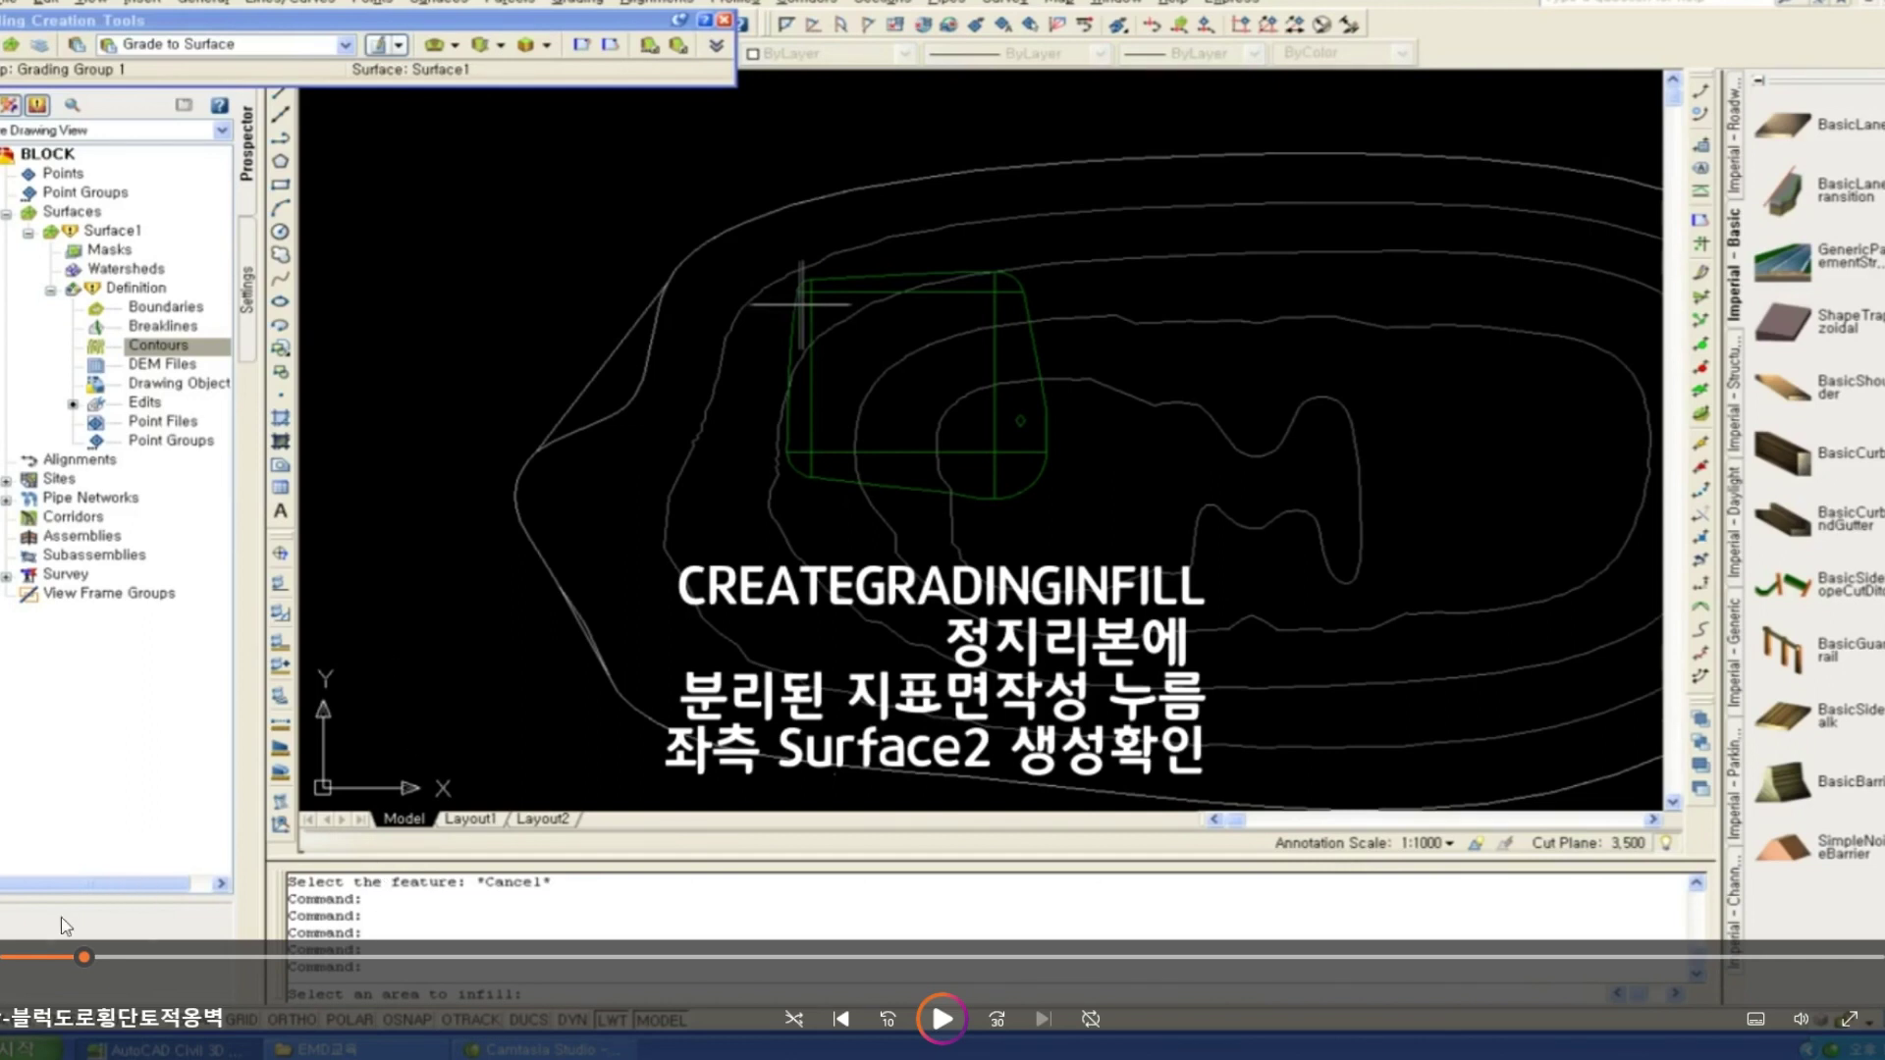
left_click(28, 954)
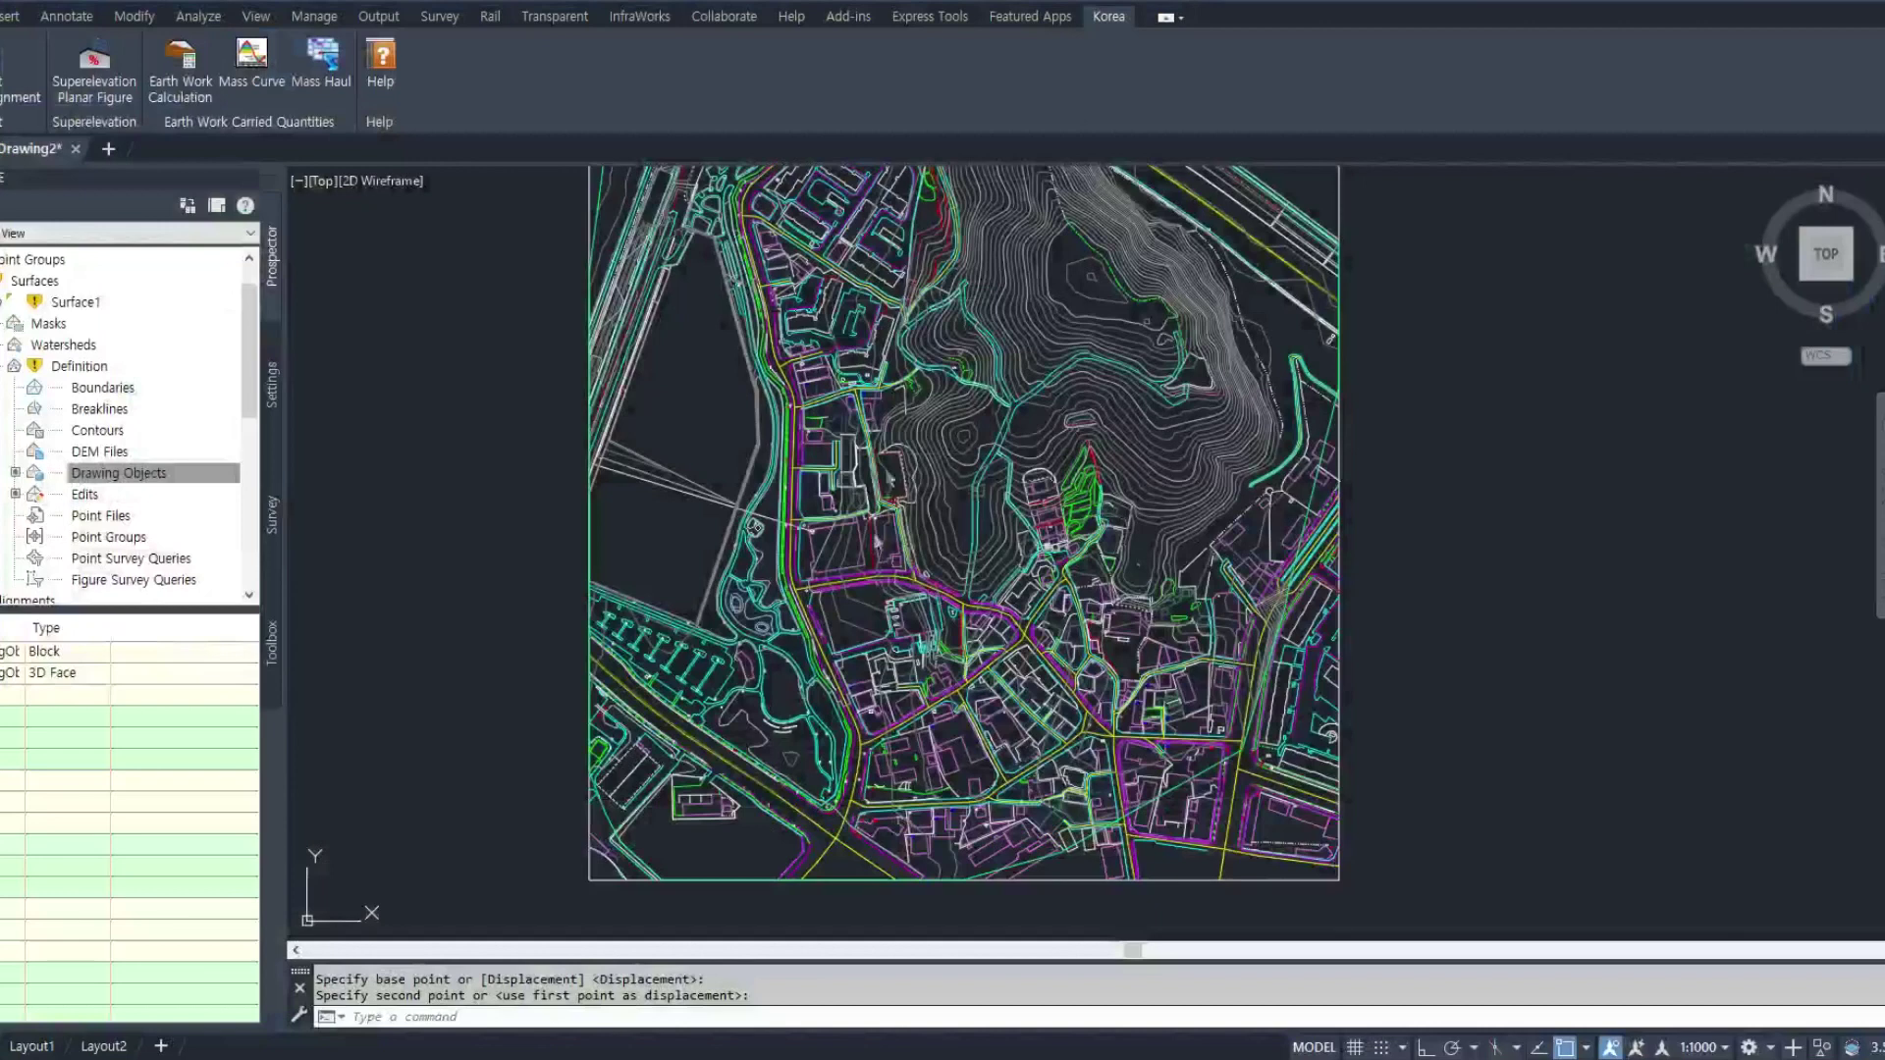
Switch back to the Civil 3D drawing and examine how the overlaid roads and plots fit the surface contours up to the hilltop
left_click(886, 467)
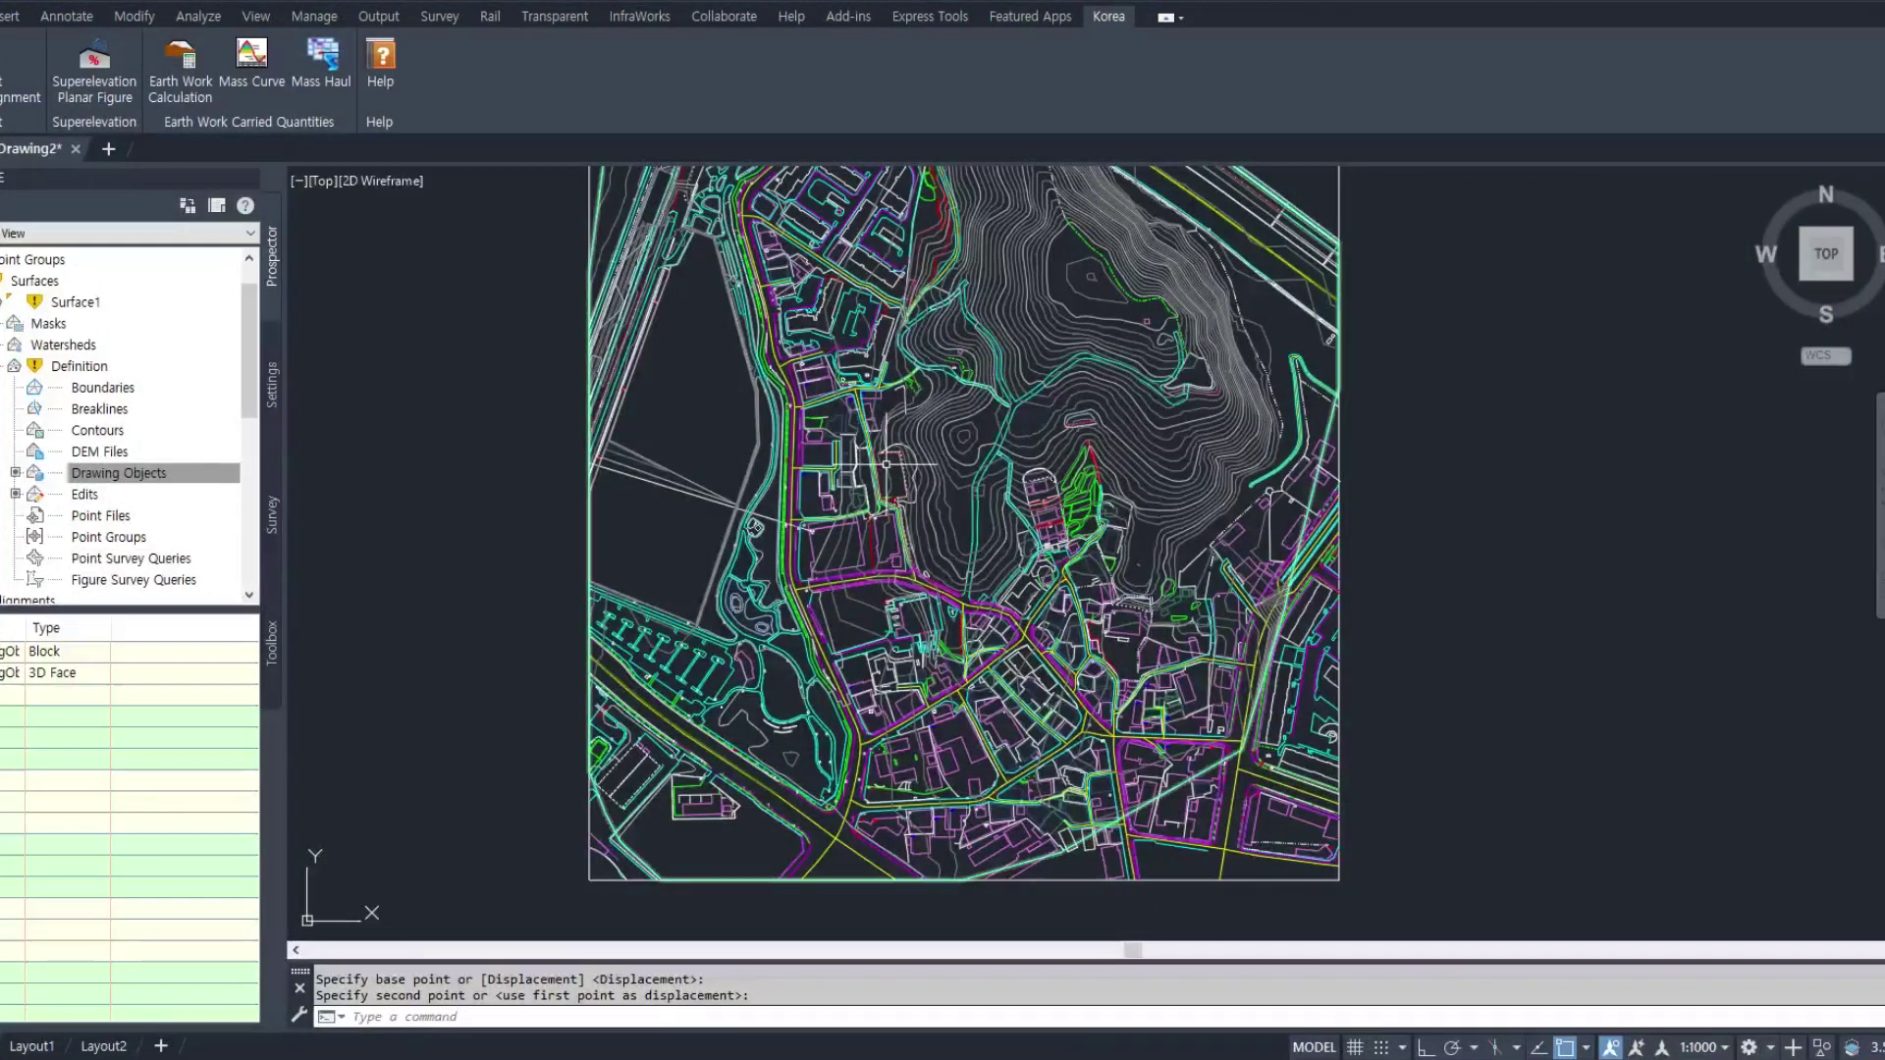
scroll(992, 481, "up", 5)
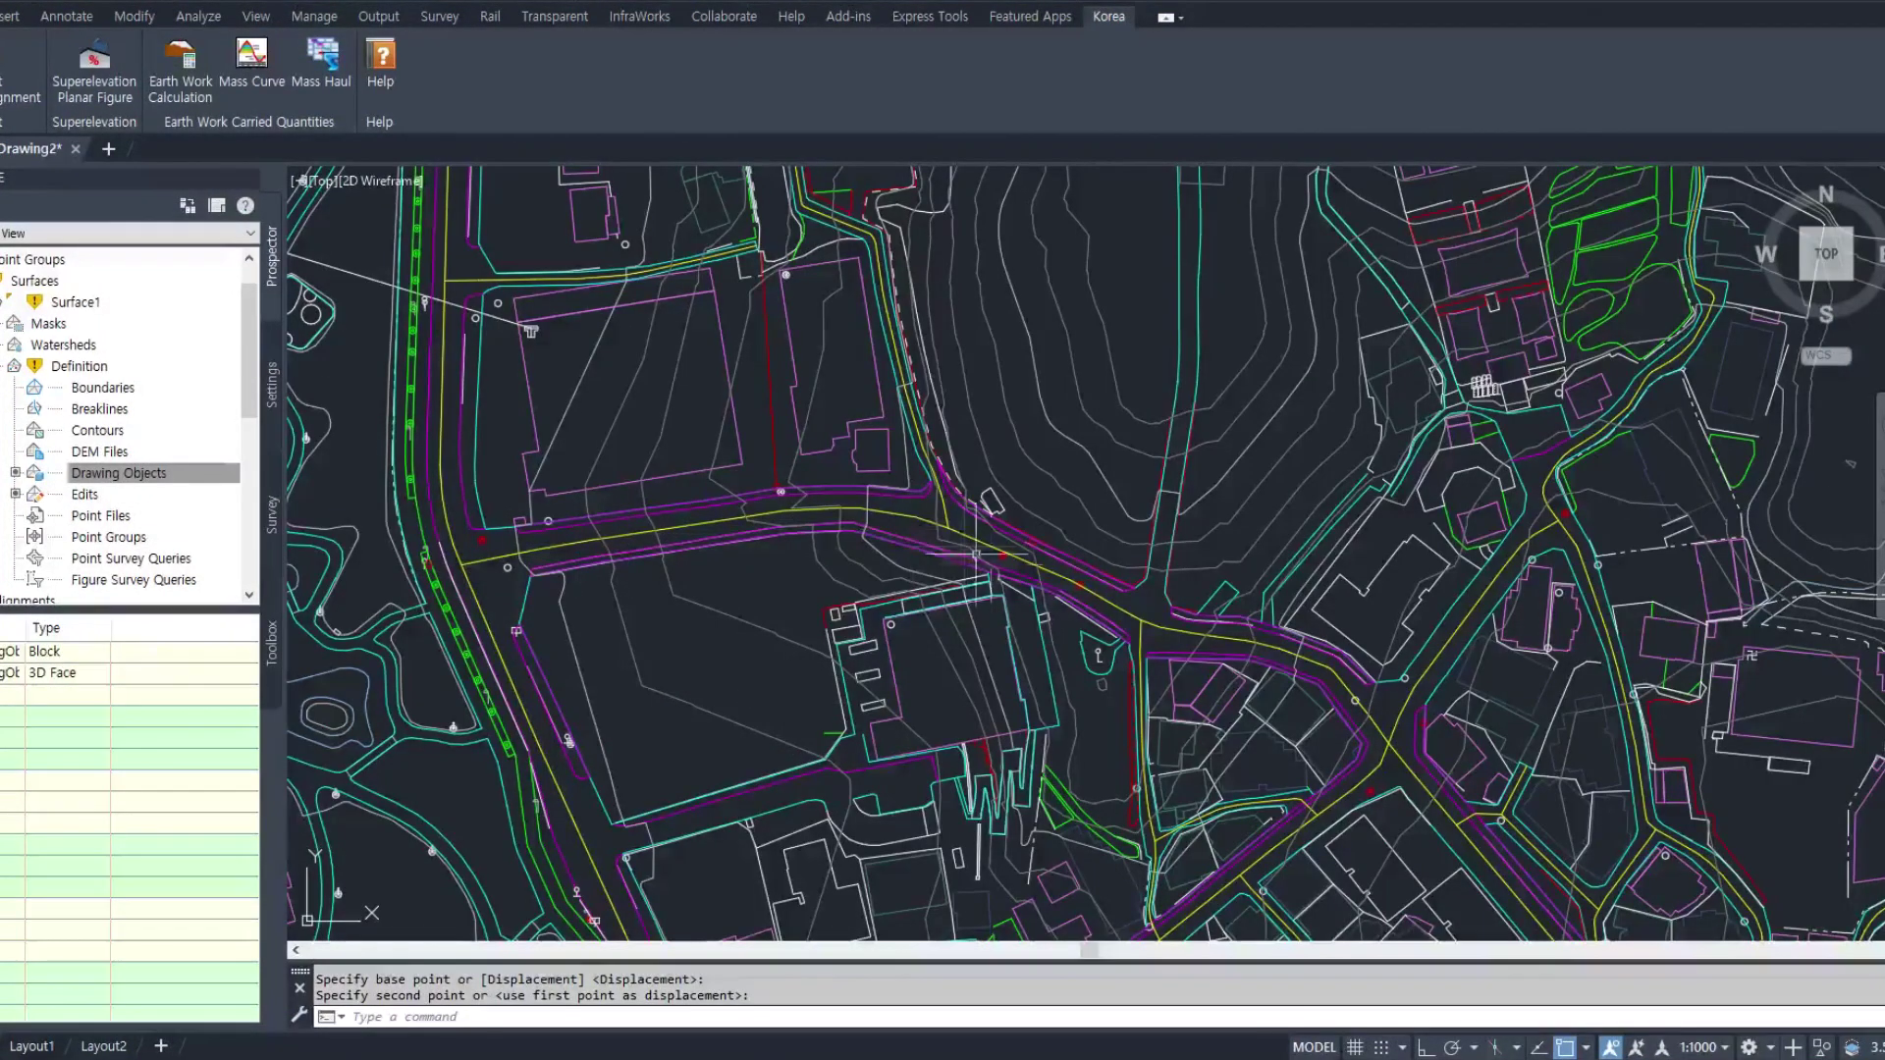
middle_click_drag(1168, 210, 1152, 627)
middle_click_drag(1205, 400, 1101, 610)
scroll(1102, 611, "down", 8)
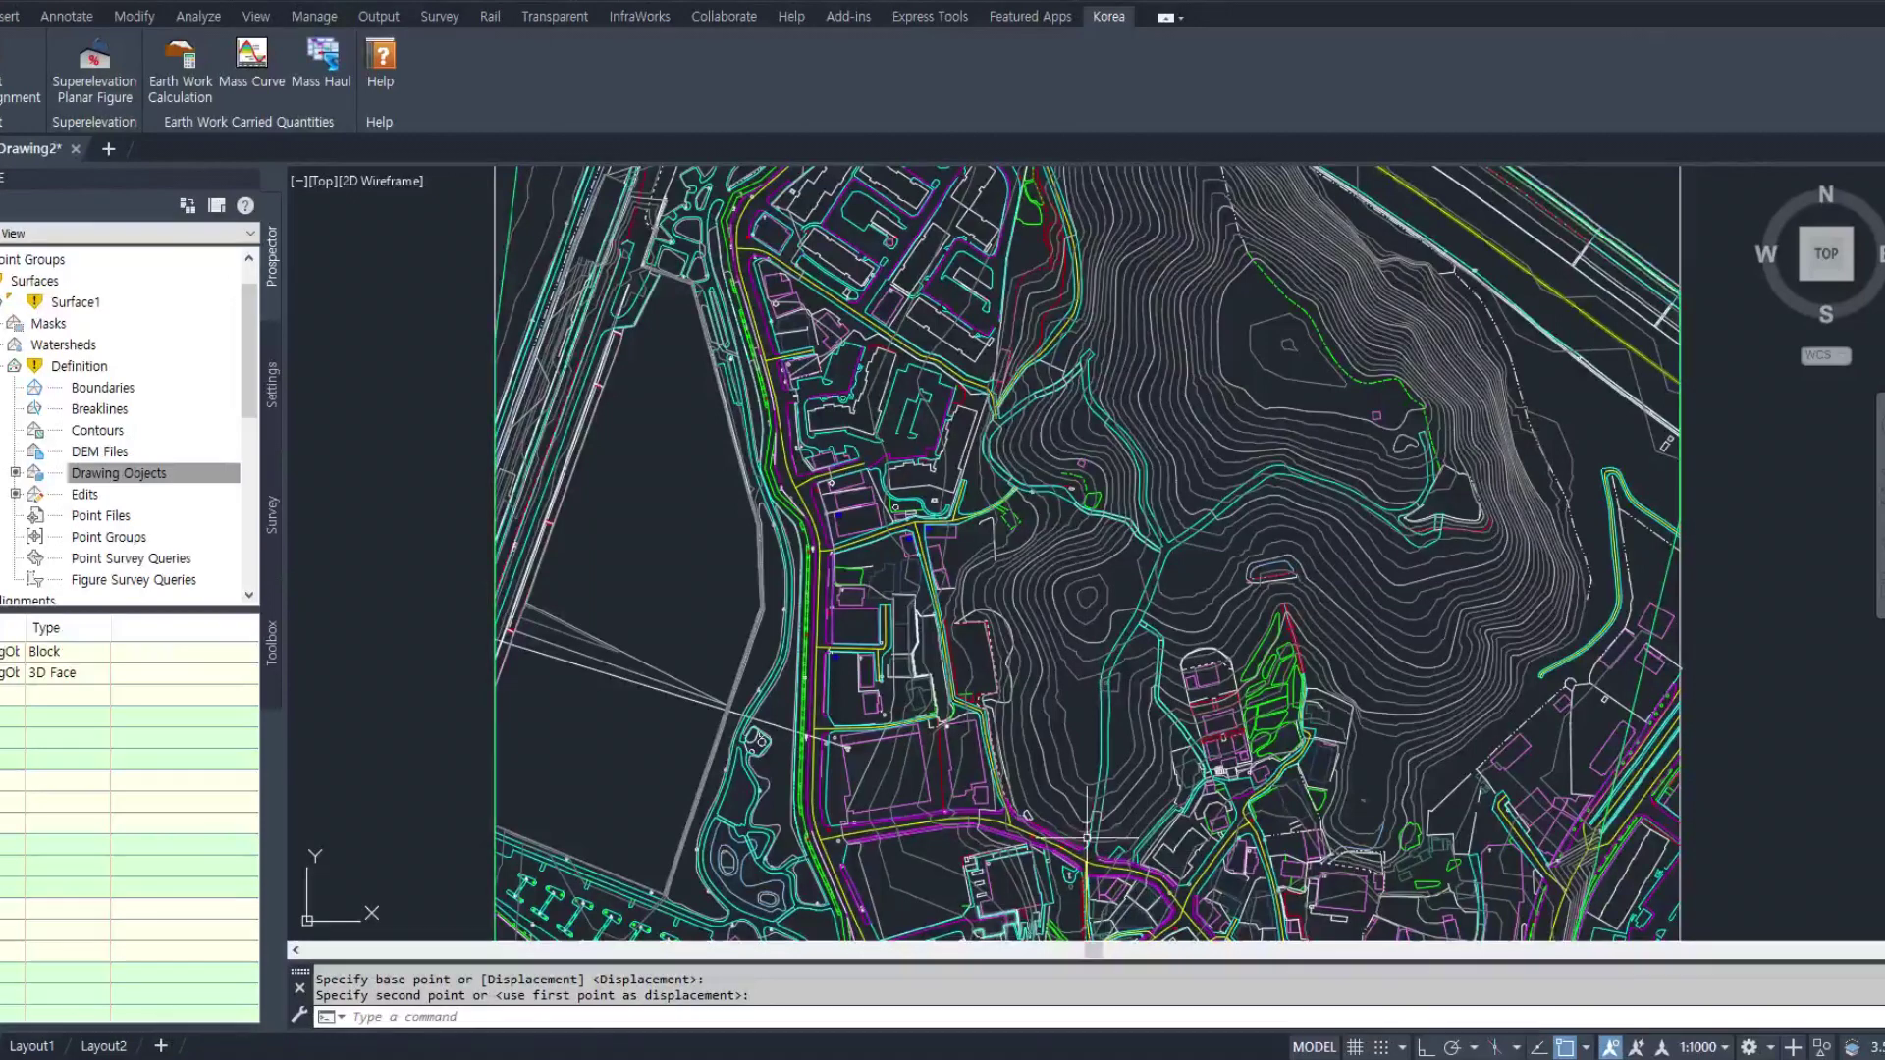
scroll(1084, 766, "up", 1)
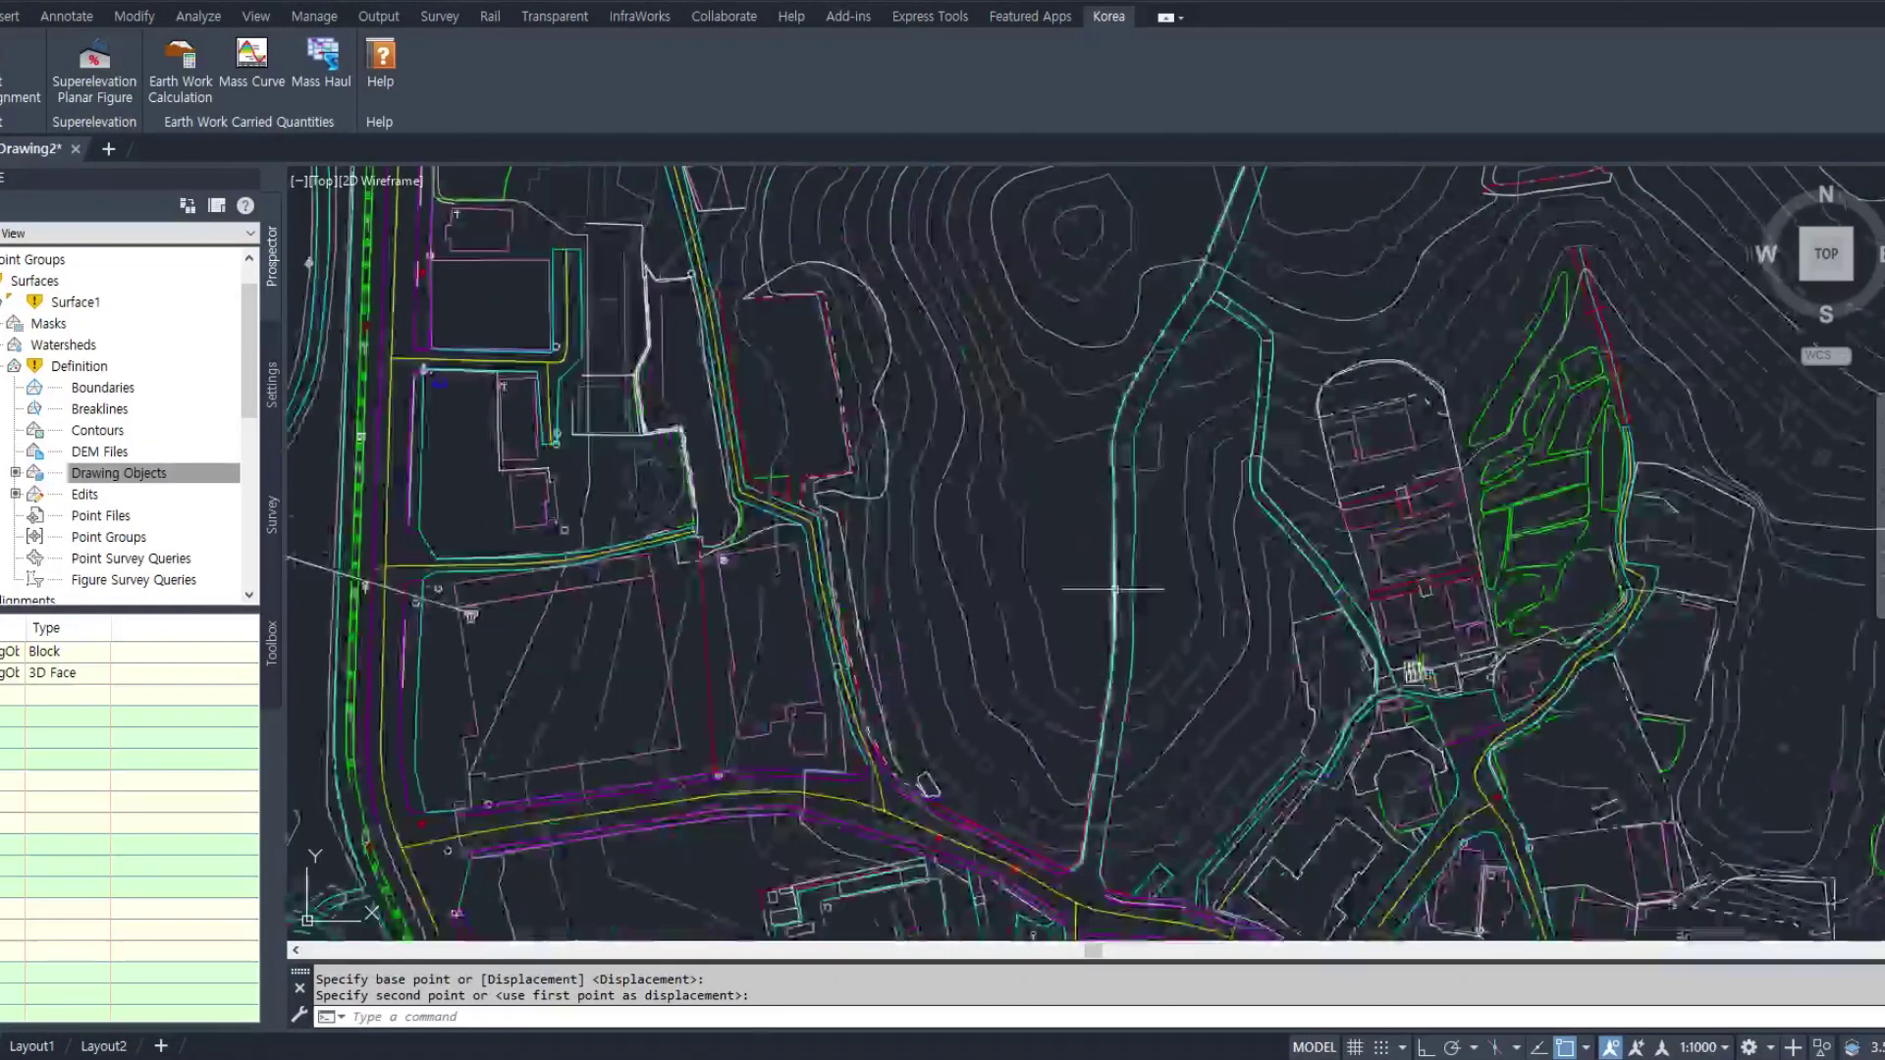
scroll(1114, 589, "up", 1)
scroll(990, 690, "up", 2)
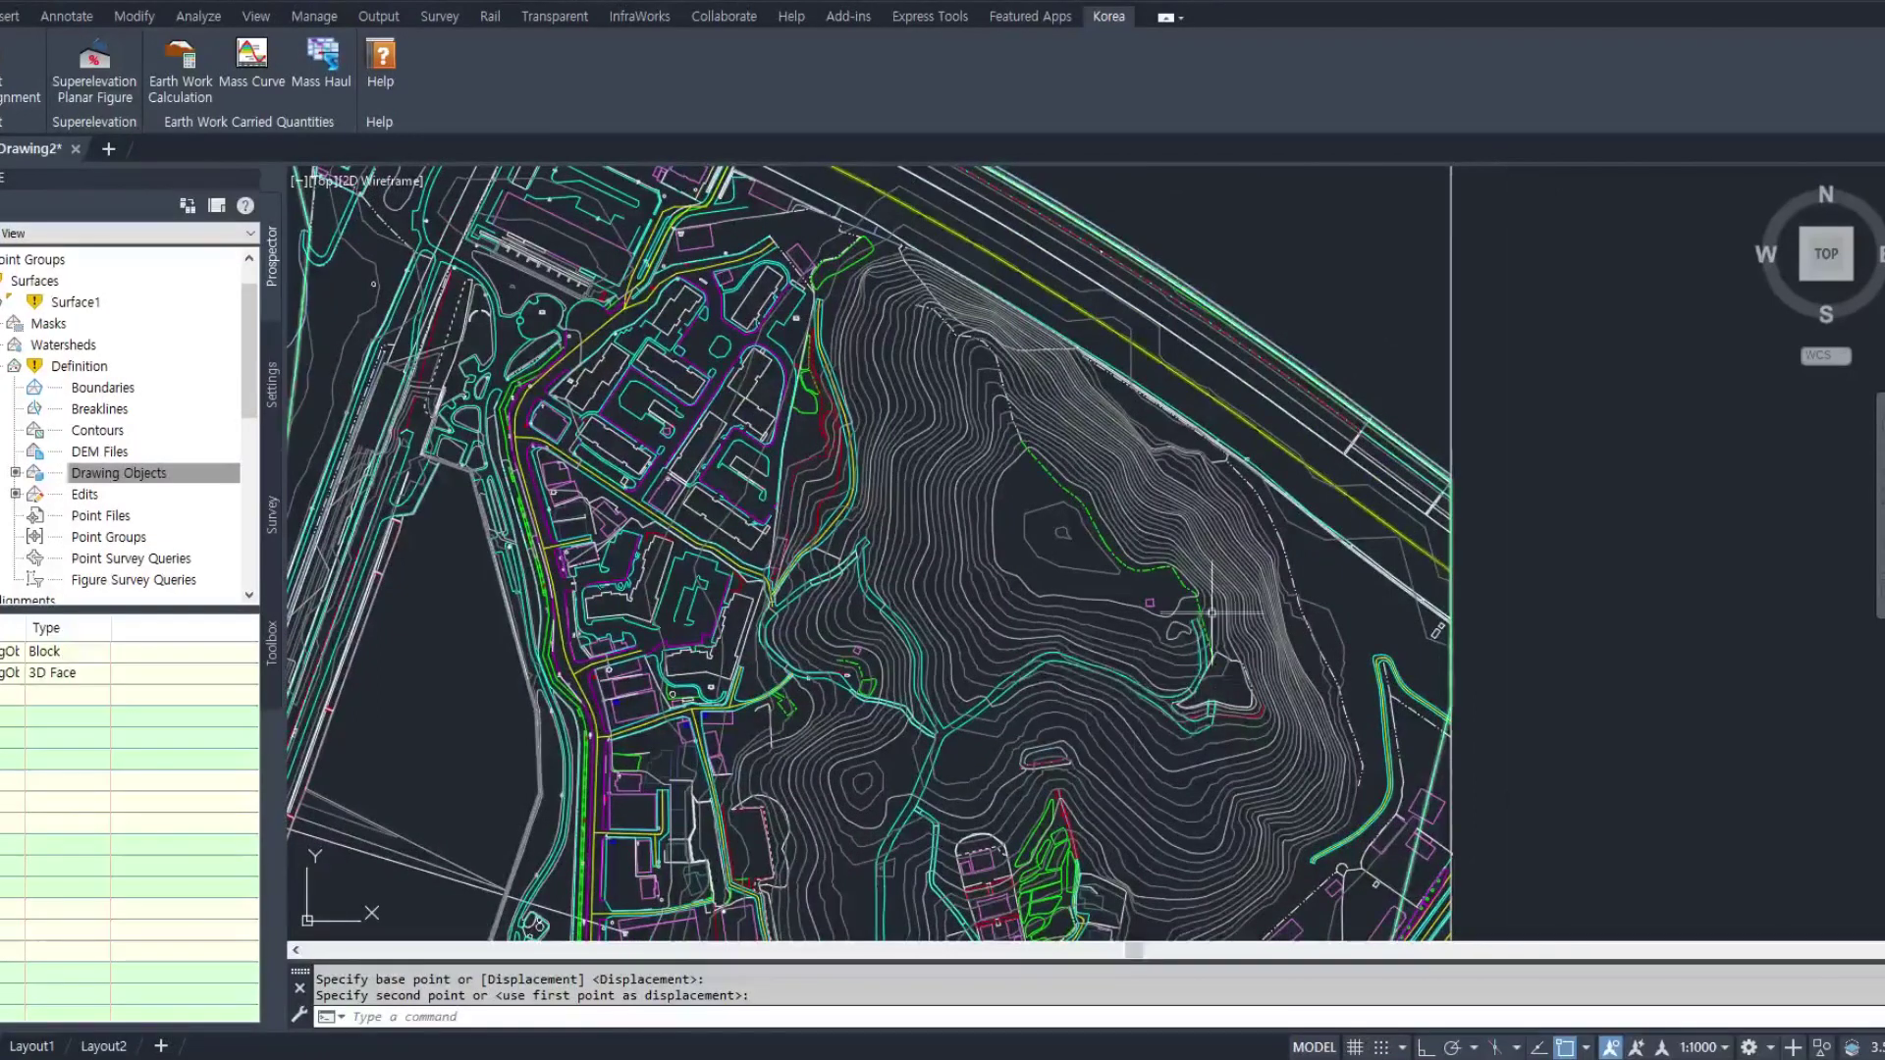
scroll(1203, 612, "up", 1)
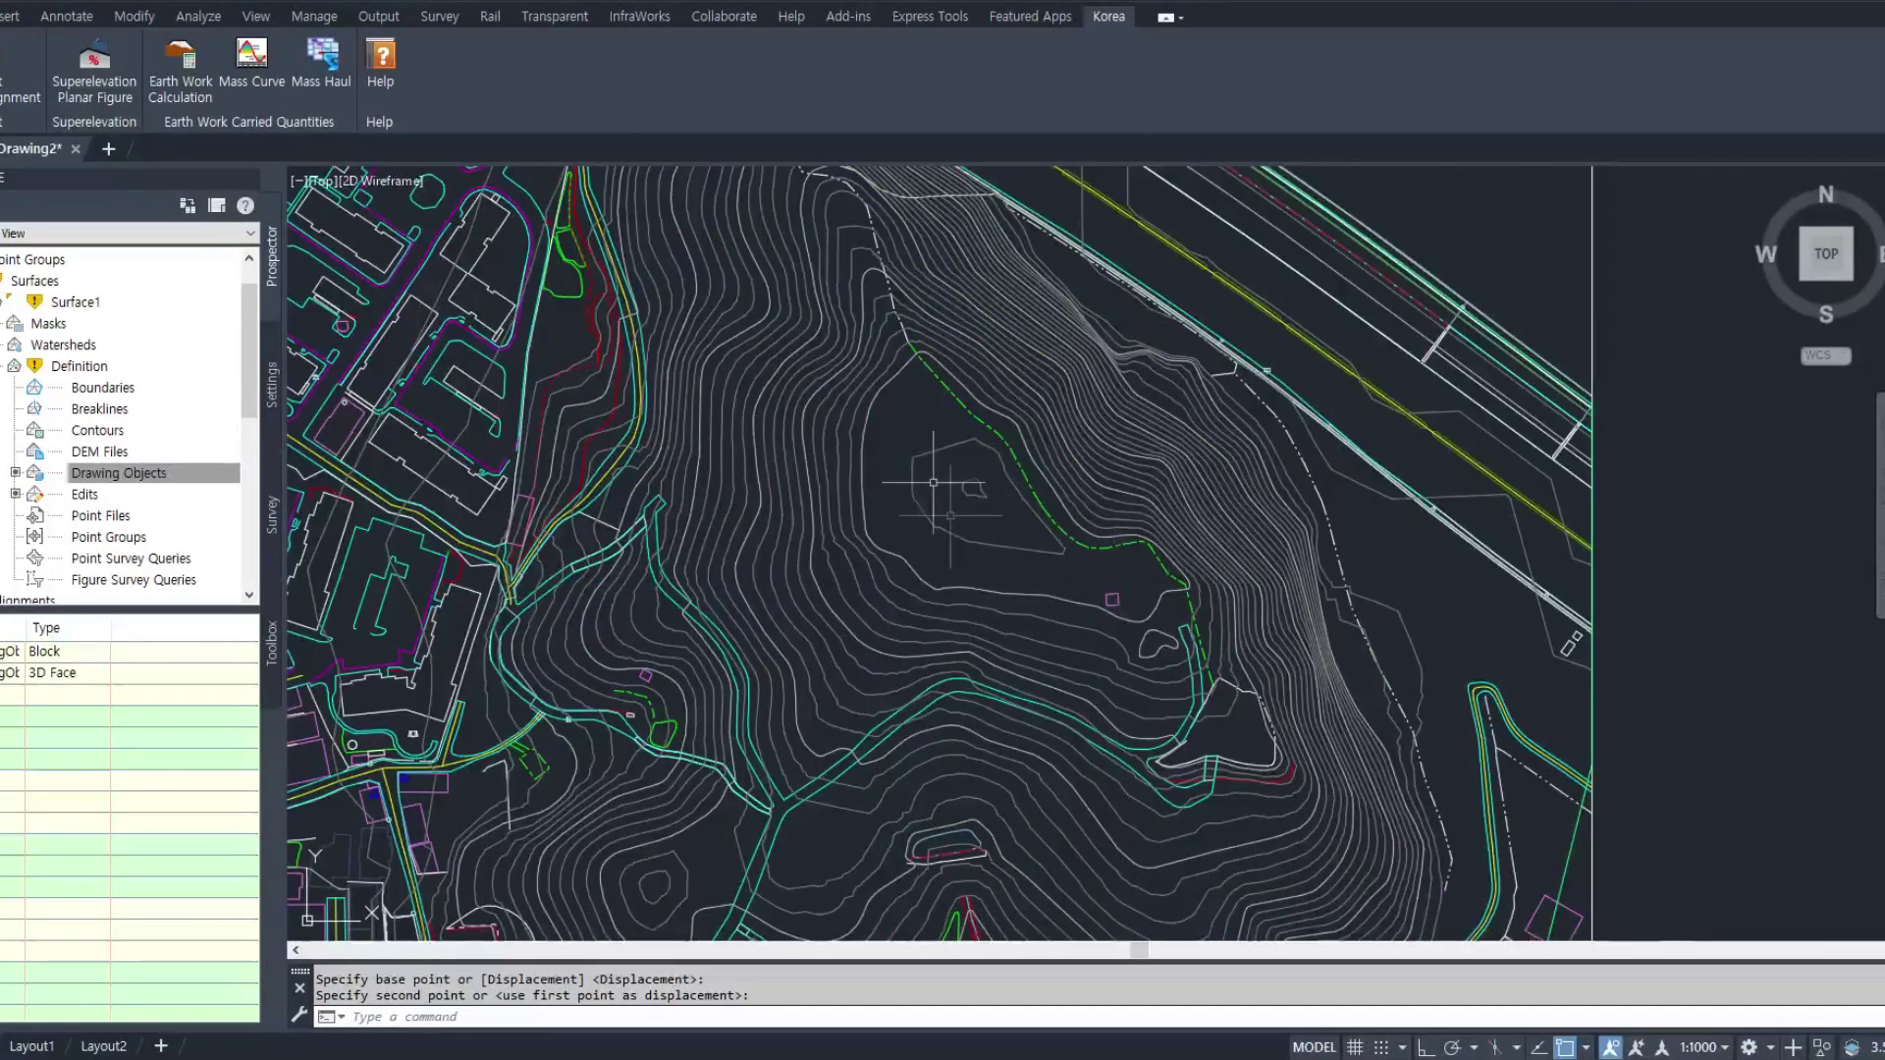
middle_click_drag(931, 474, 1004, 599)
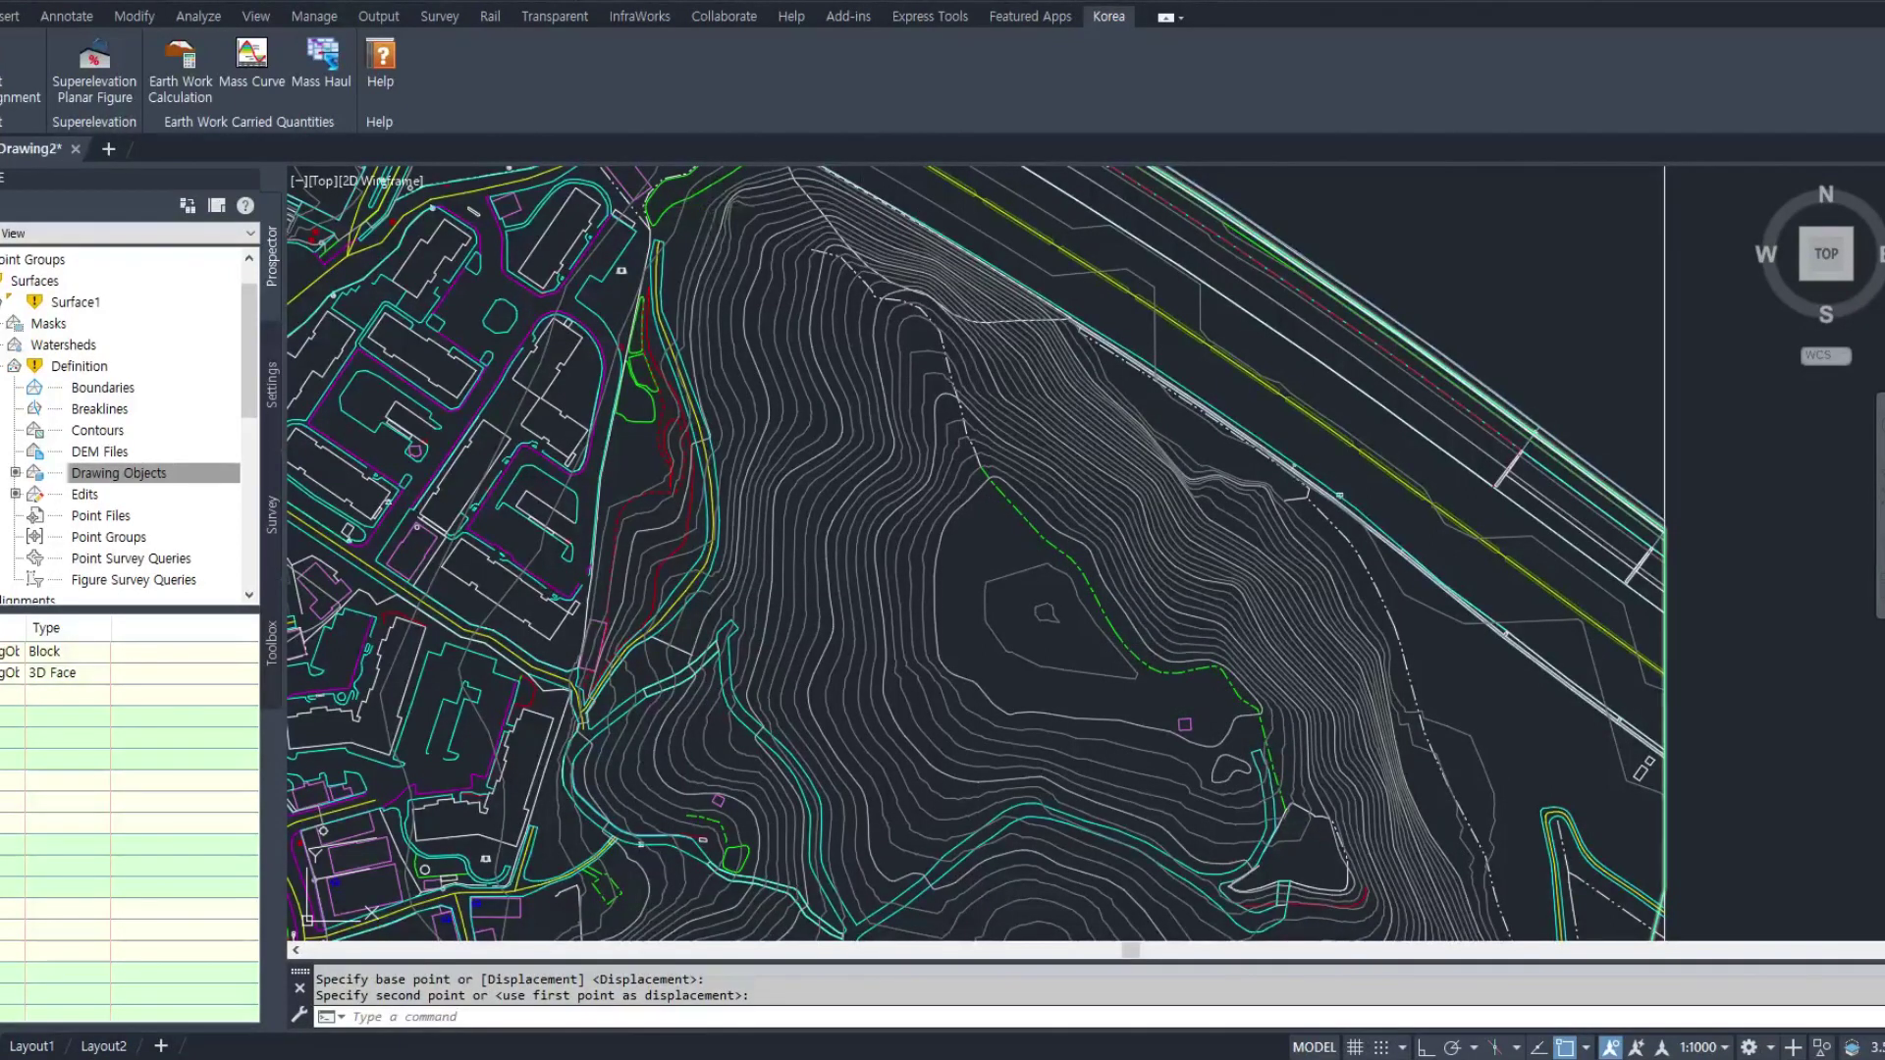
key("Escape")
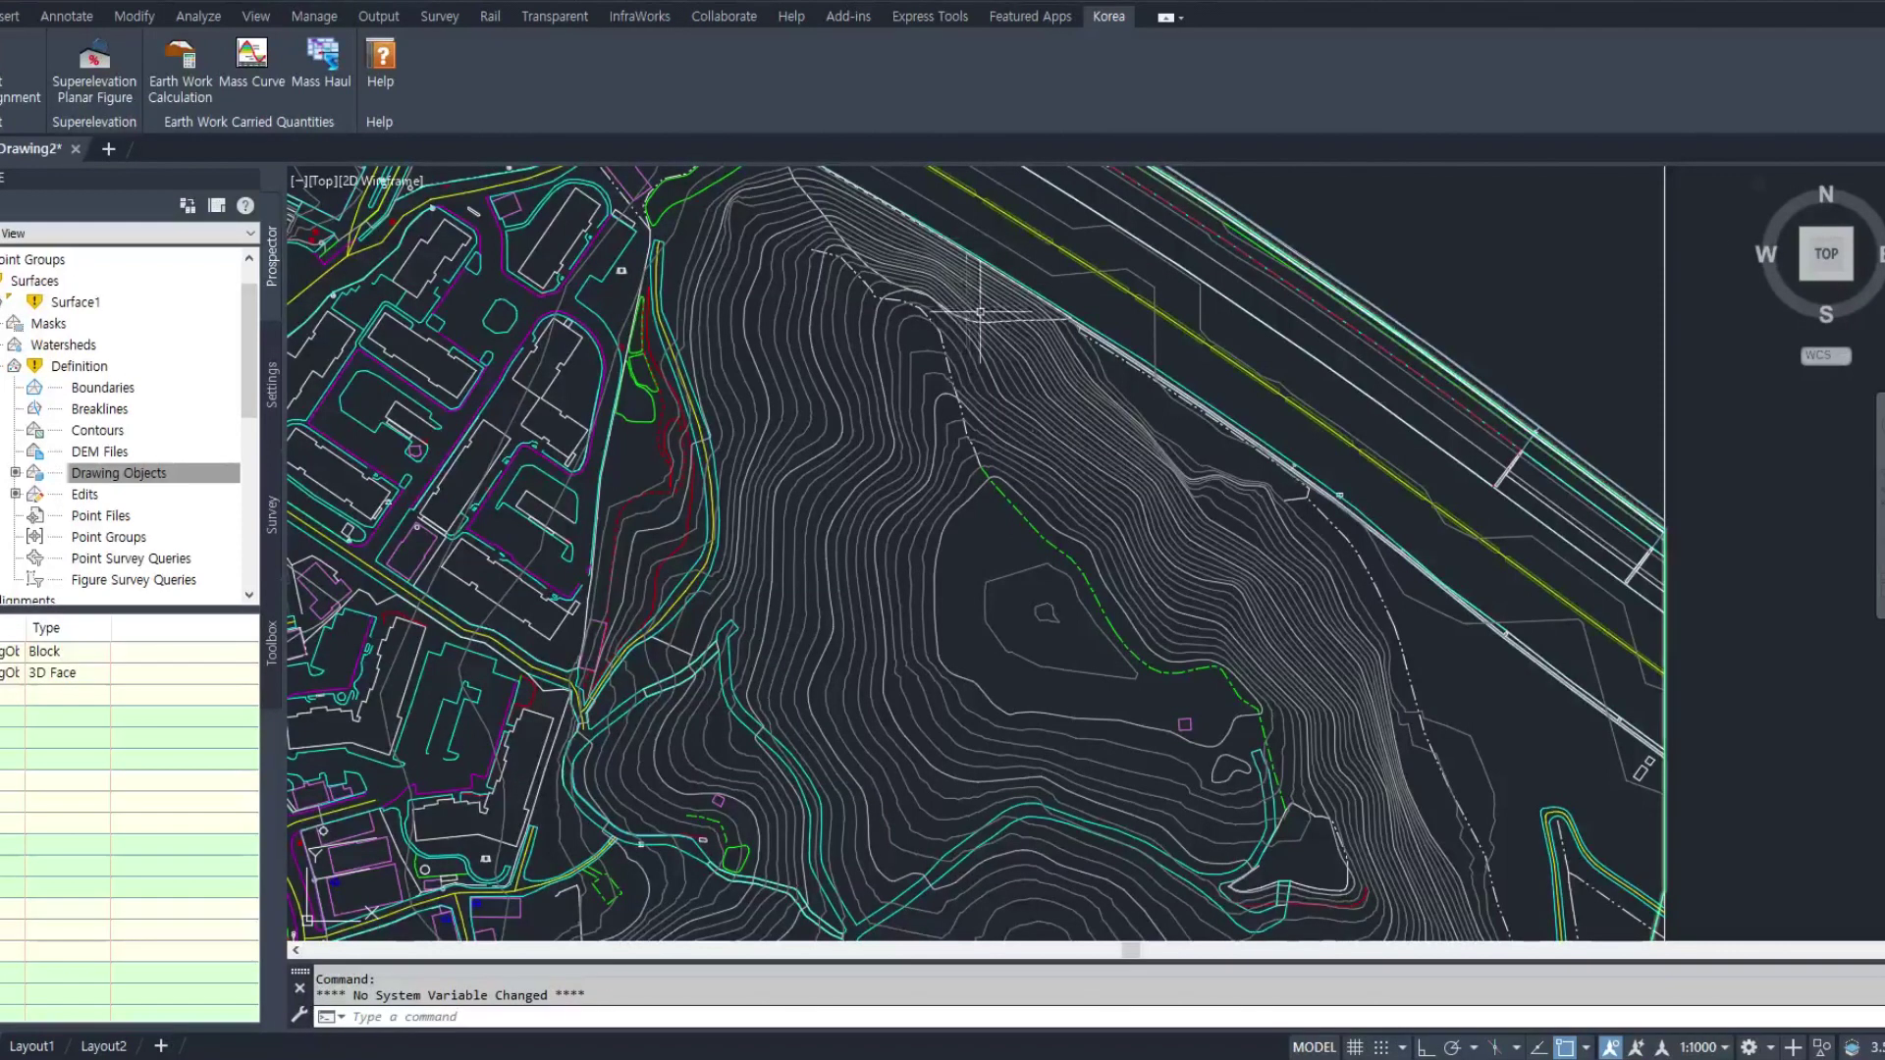
Examine the hill and the paths around it, and read the surface information beside the hilltop
scroll(1092, 572, "down", 2)
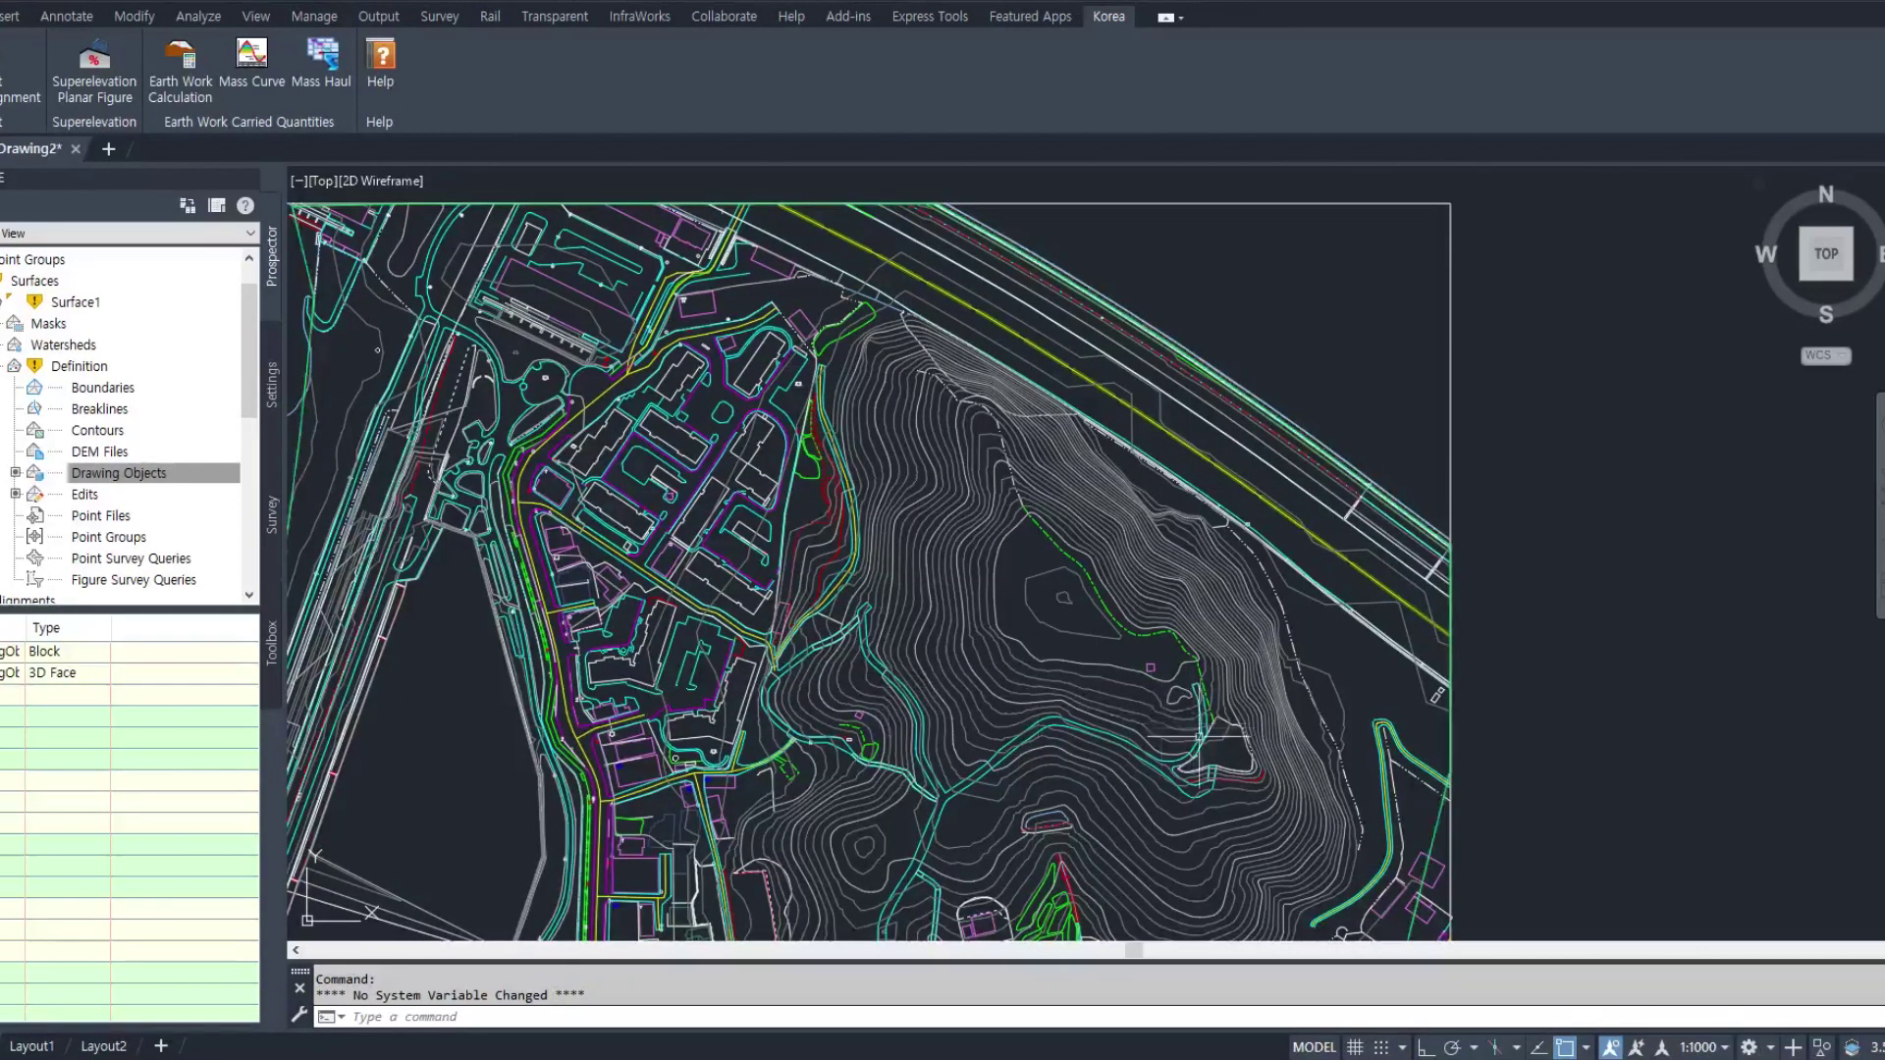
middle_click_drag(955, 800, 1022, 664)
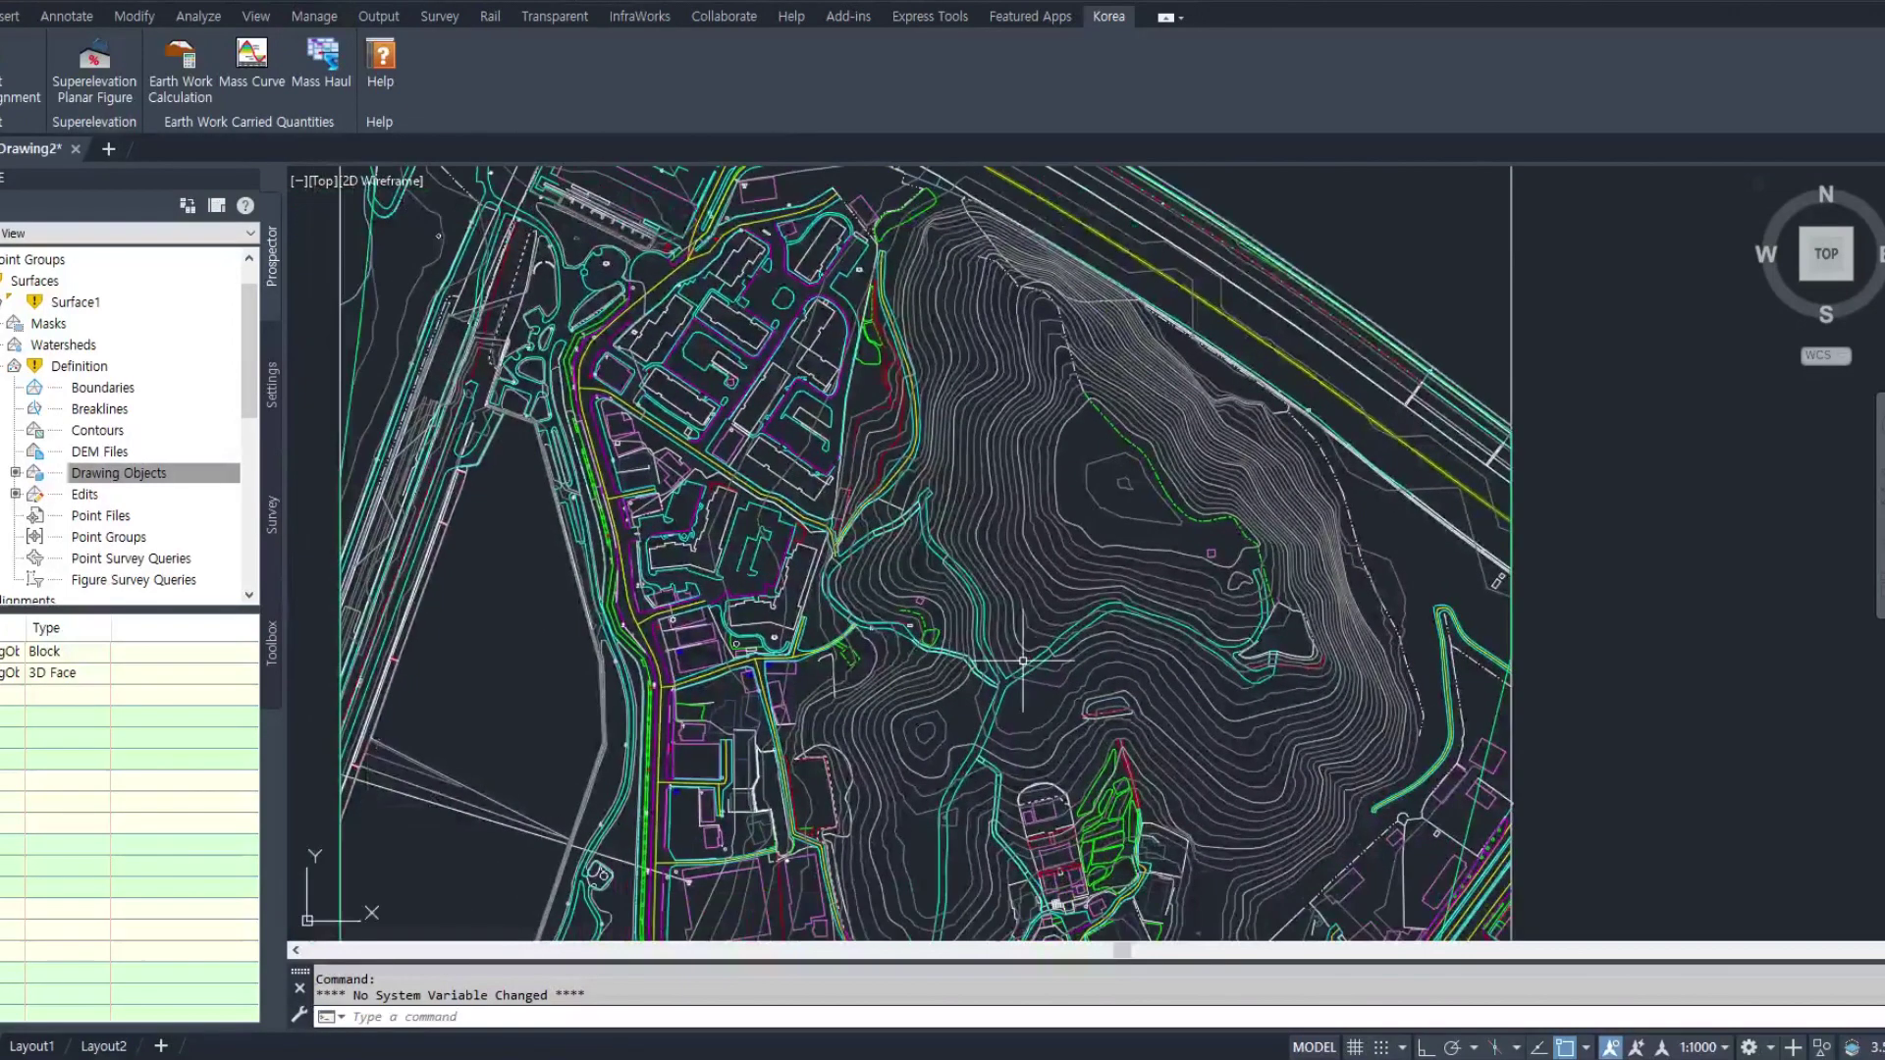
scroll(1023, 661, "down", 2)
scroll(1022, 661, "up", 2)
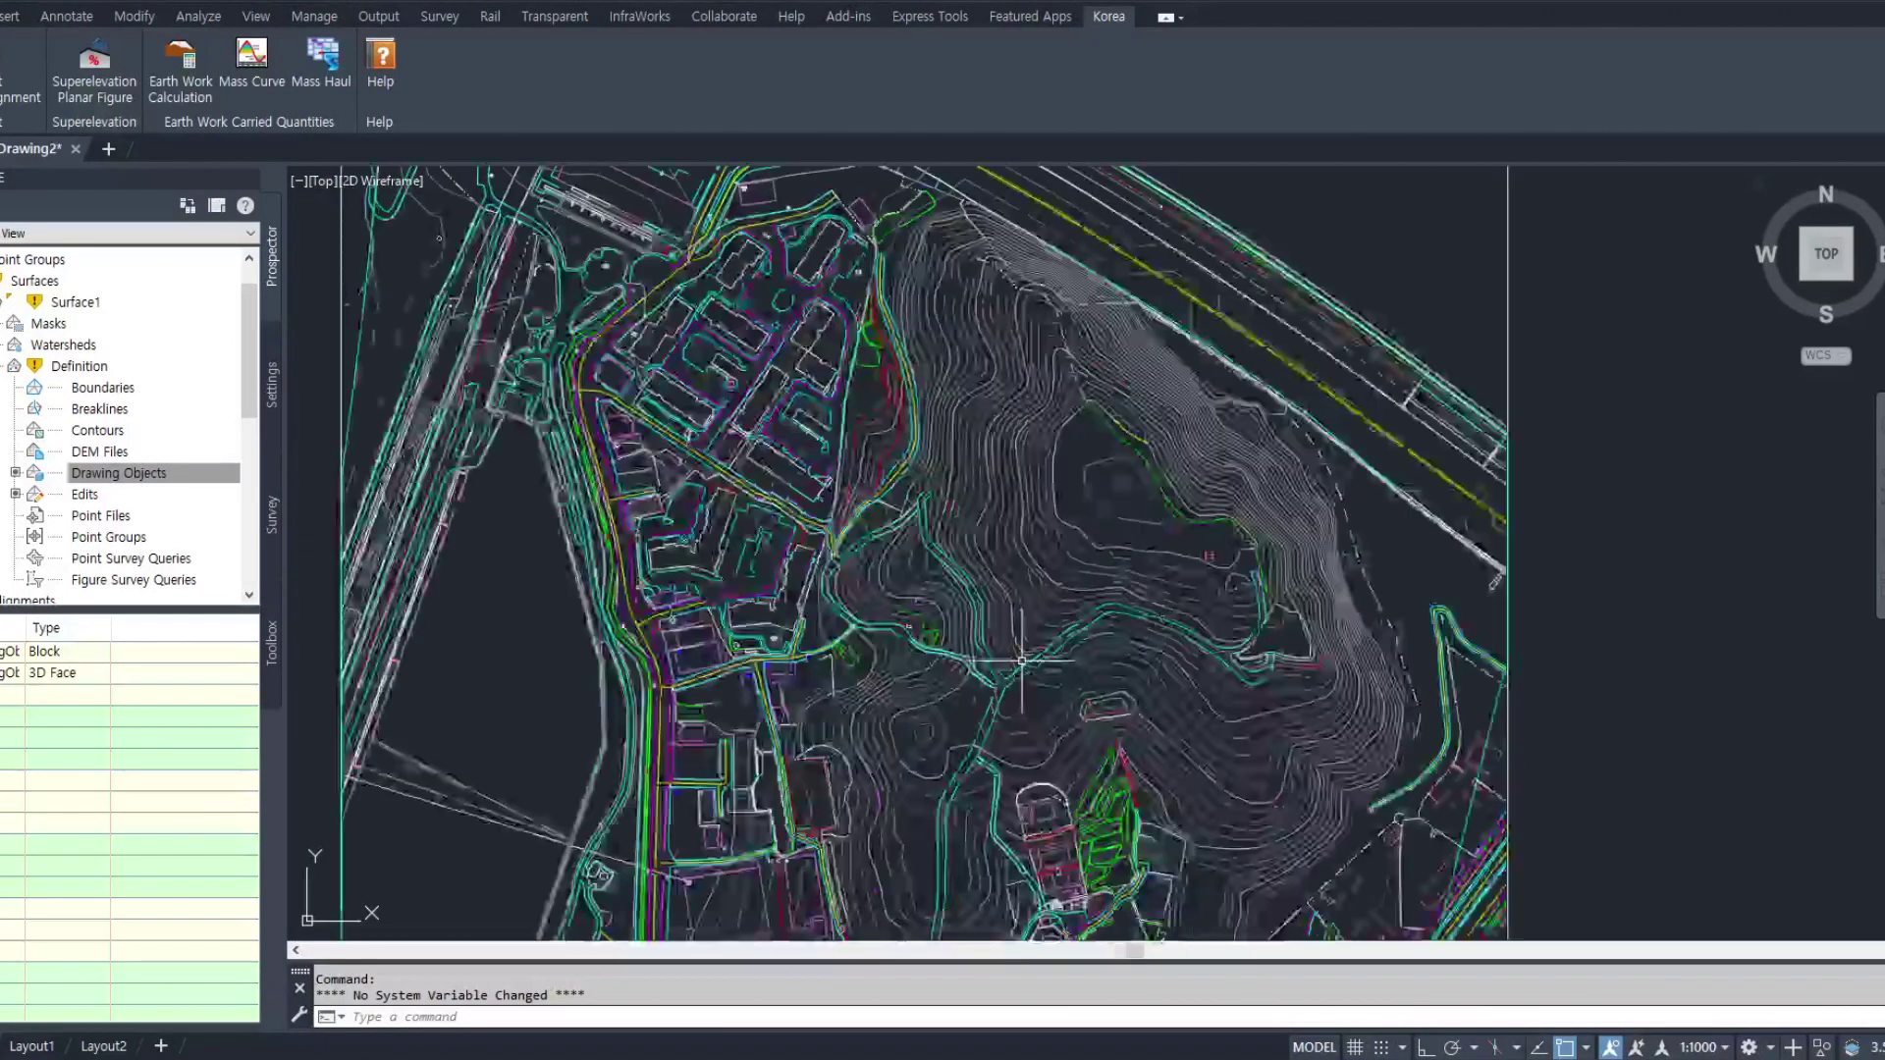
mouse_move(1022, 660)
middle_mouse_down()
mouse_move(913, 628)
mouse_move(831, 646)
middle_mouse_up()
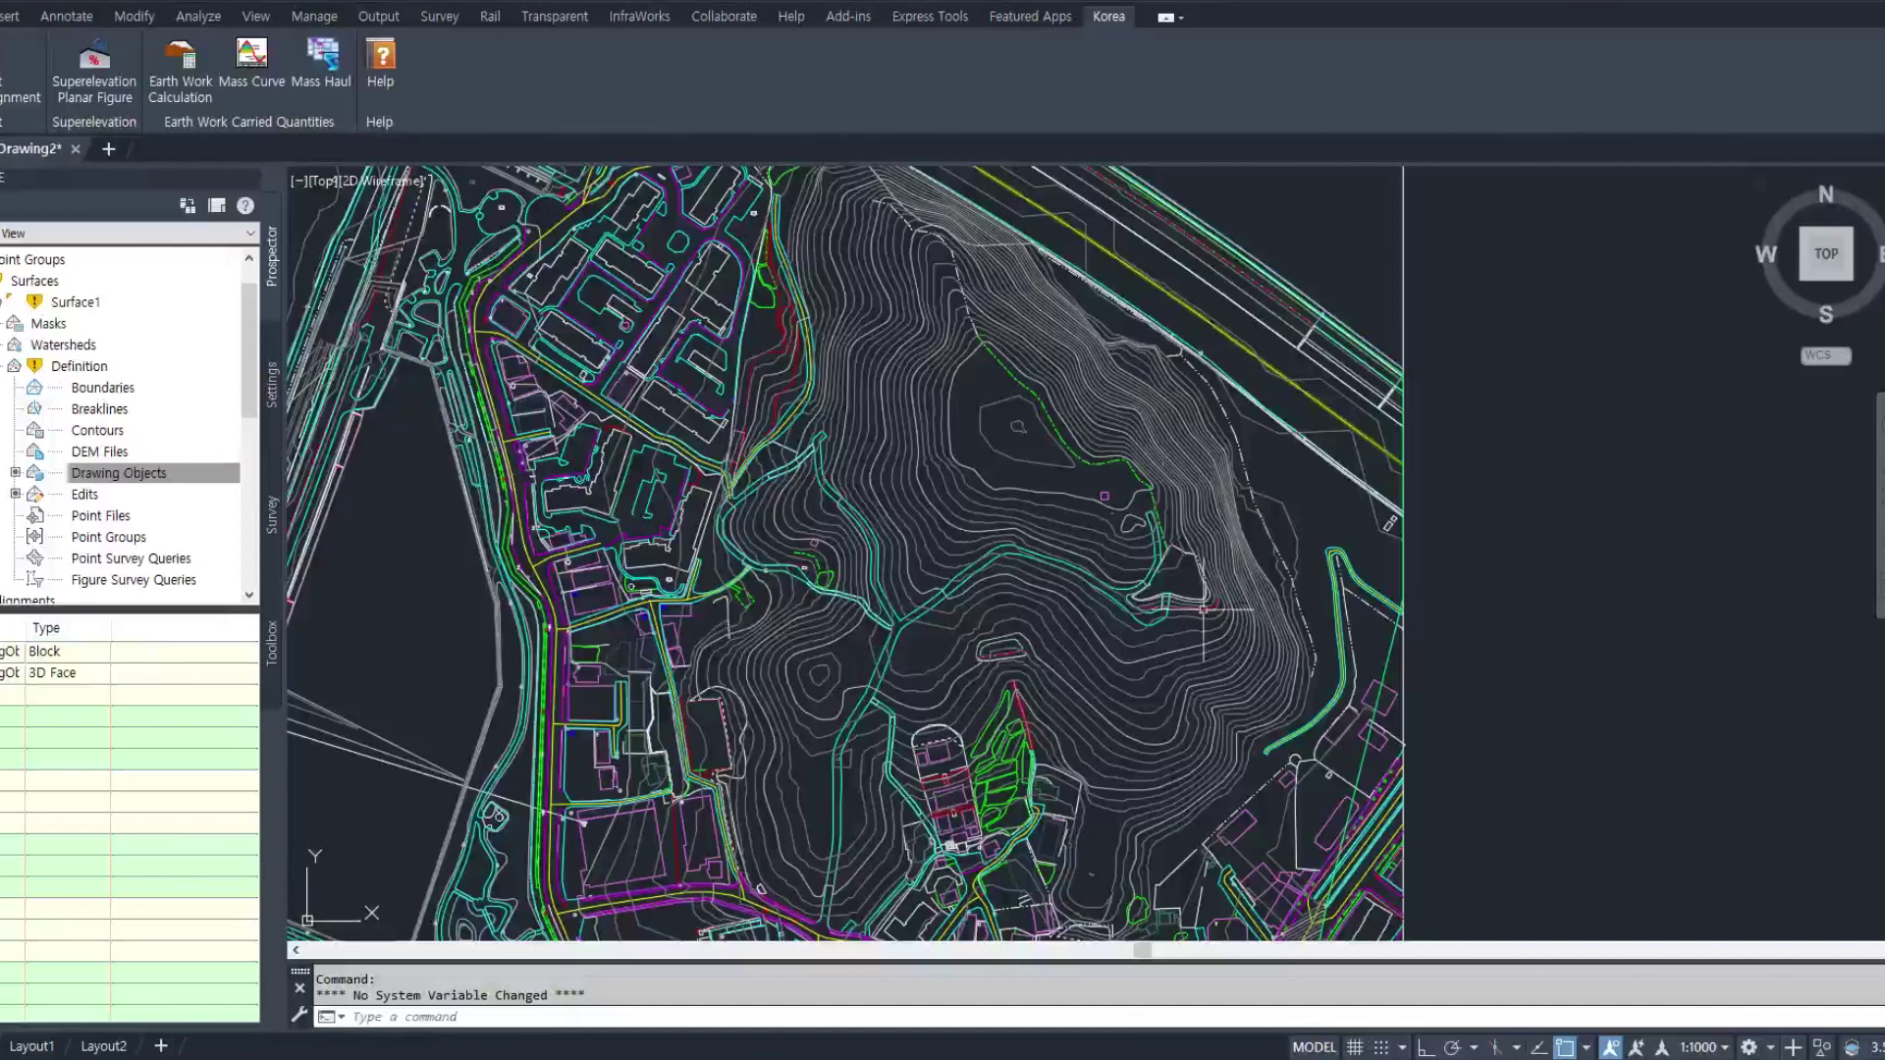
mouse_move(1131, 553)
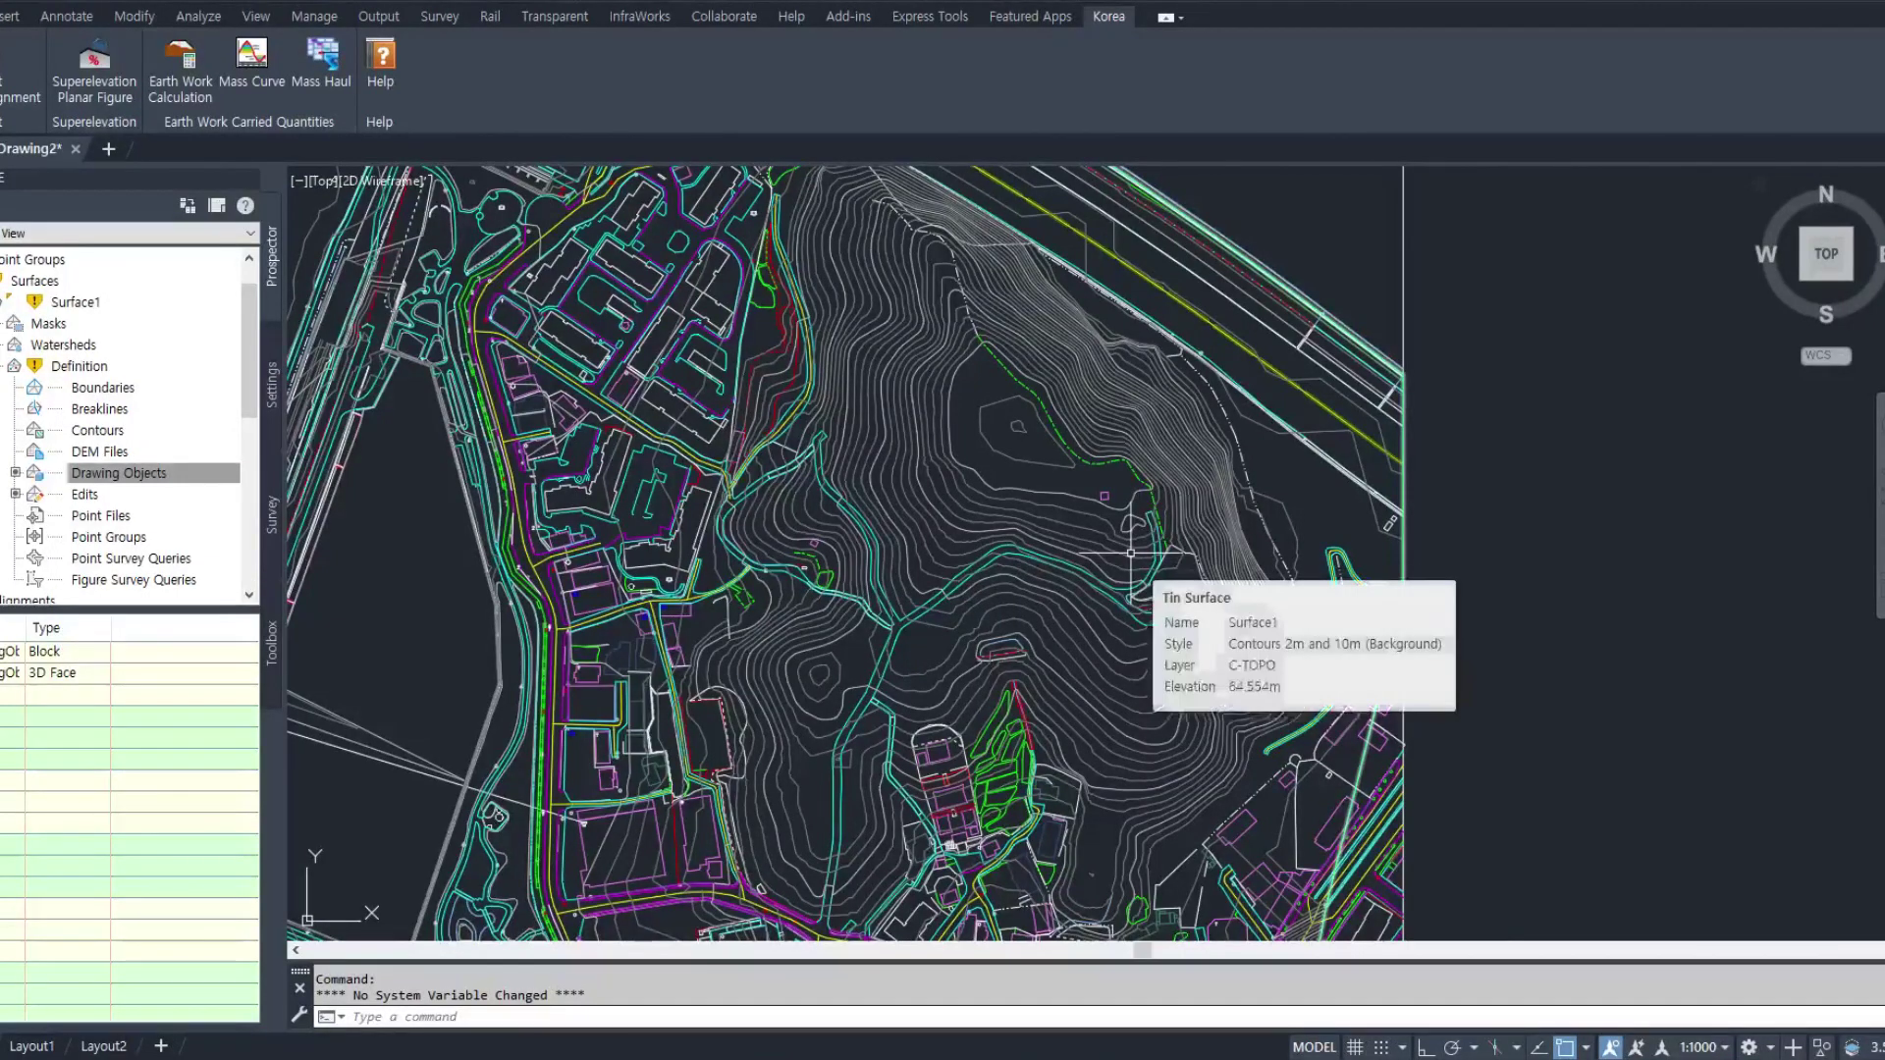